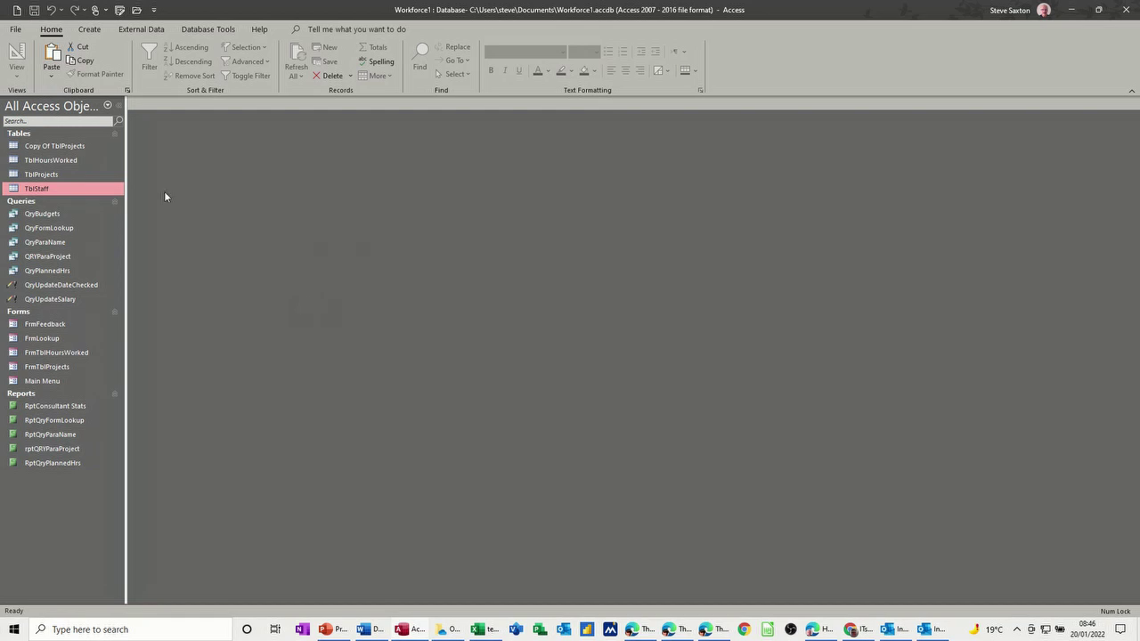
Look over the TblProjects records, close the table, and open the FrmFeedback form.
{"action": "double_click", "coordinate": [41, 175]}
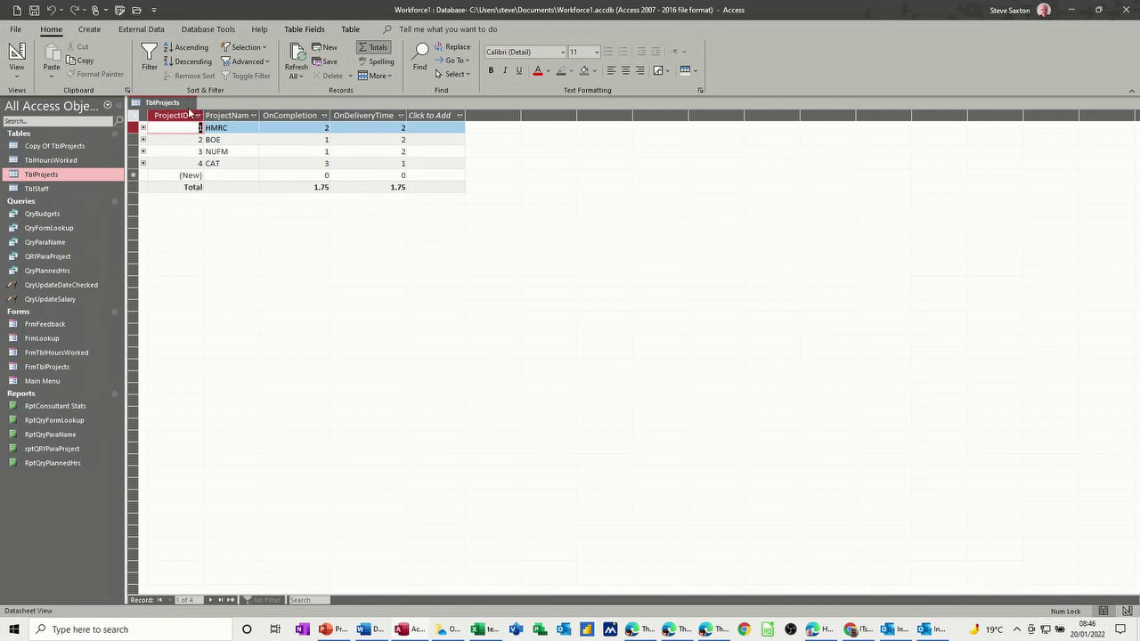
{"action": "key", "text": "ctrl+F4"}
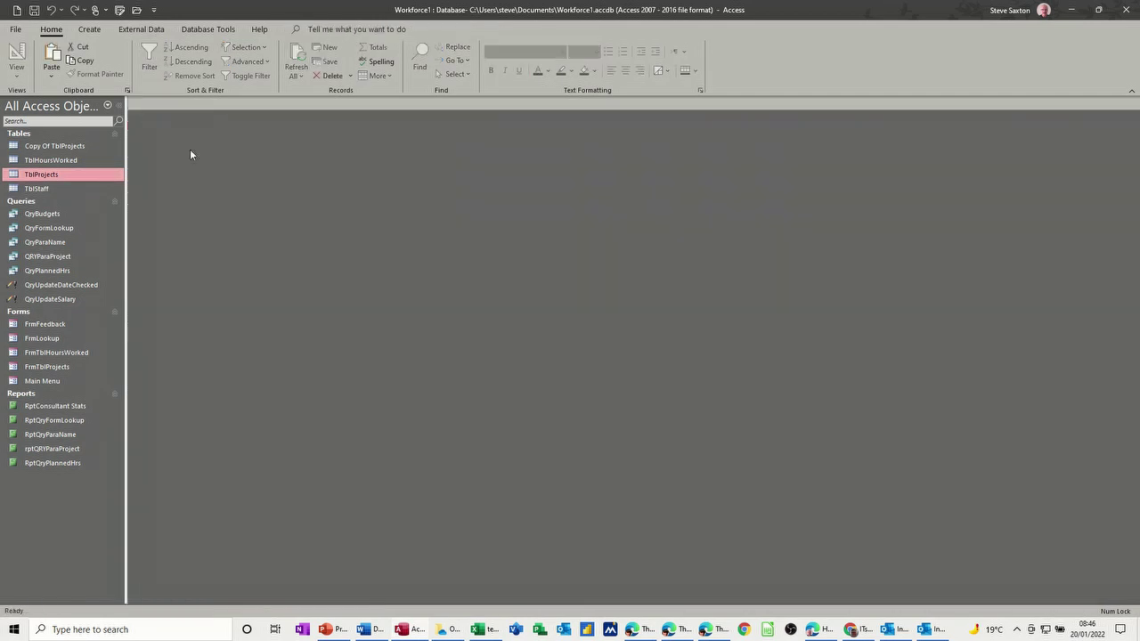
{"action": "double_click", "coordinate": [57, 323]}
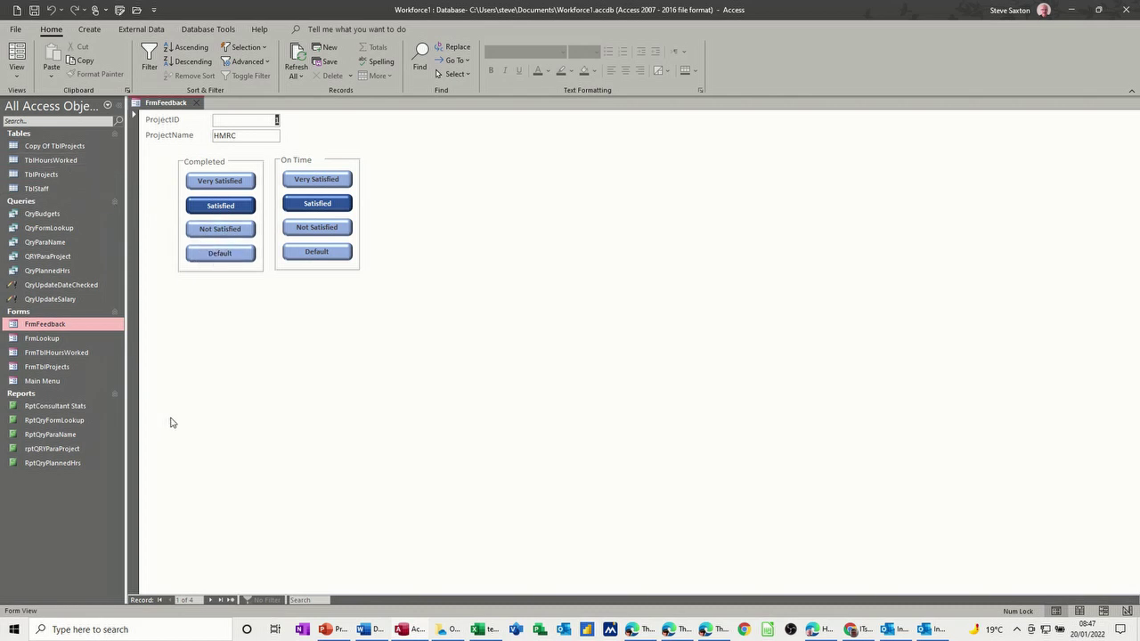
Reset HMRC's Completed and On Time ratings to Default, check TblProjects, then close both tabs.
{"action": "left_click", "coordinate": [220, 254]}
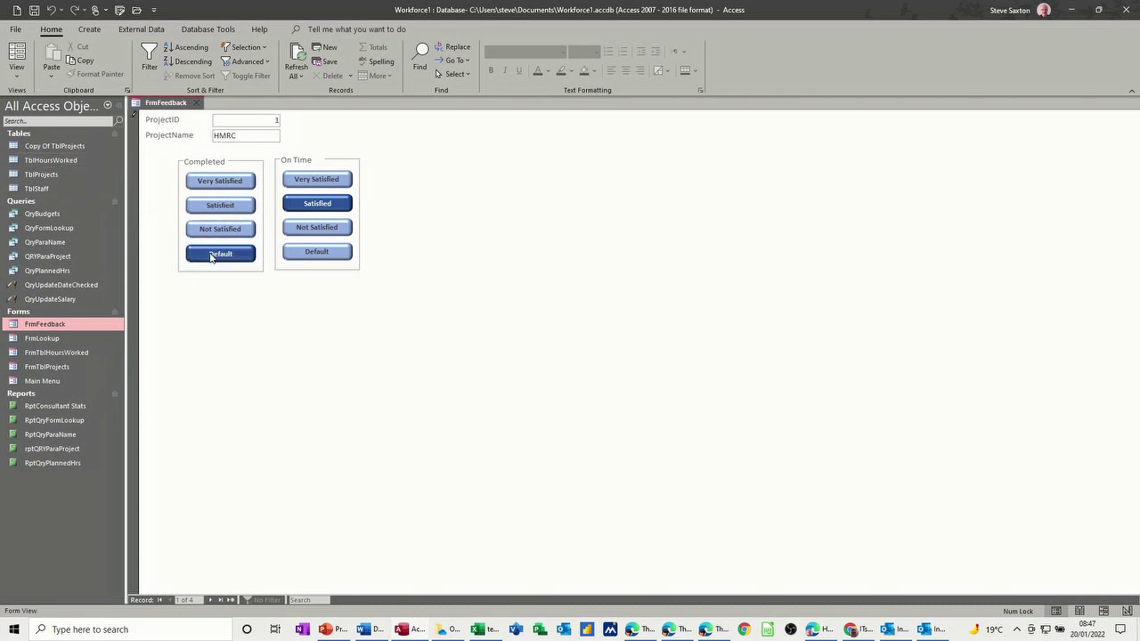
{"action": "left_click", "coordinate": [286, 256]}
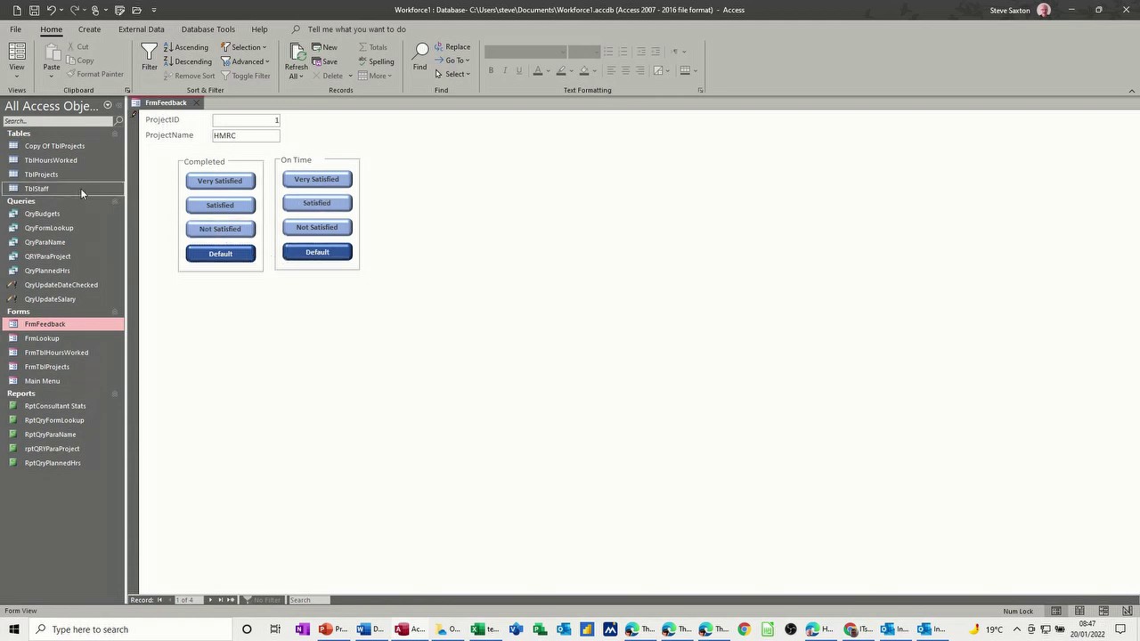
{"action": "double_click", "coordinate": [56, 180]}
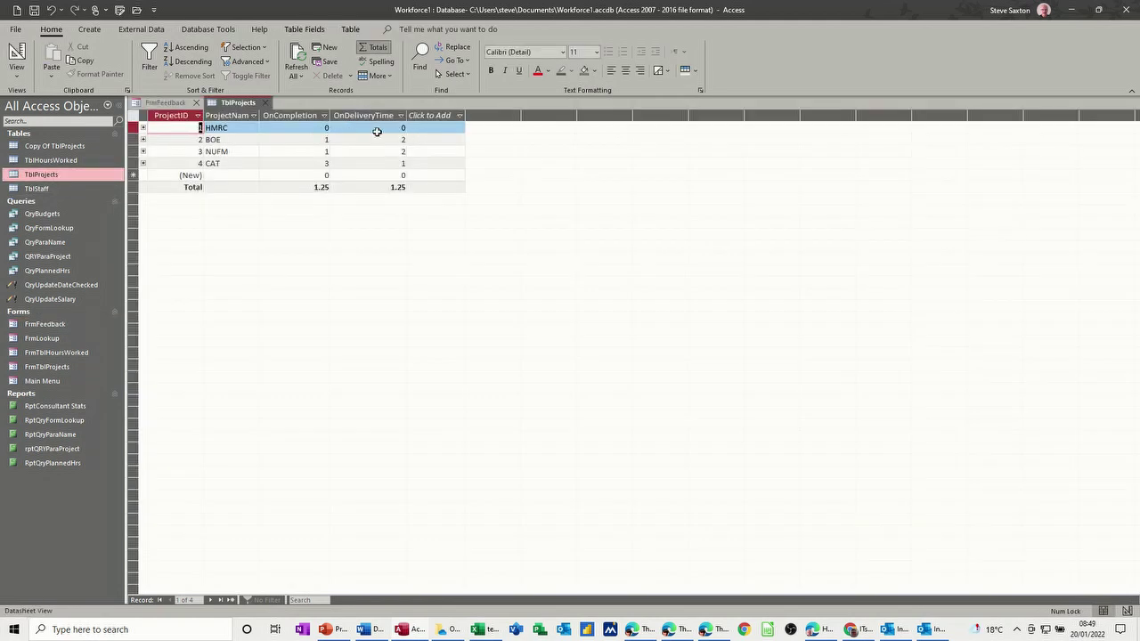
{"action": "left_click", "coordinate": [265, 102]}
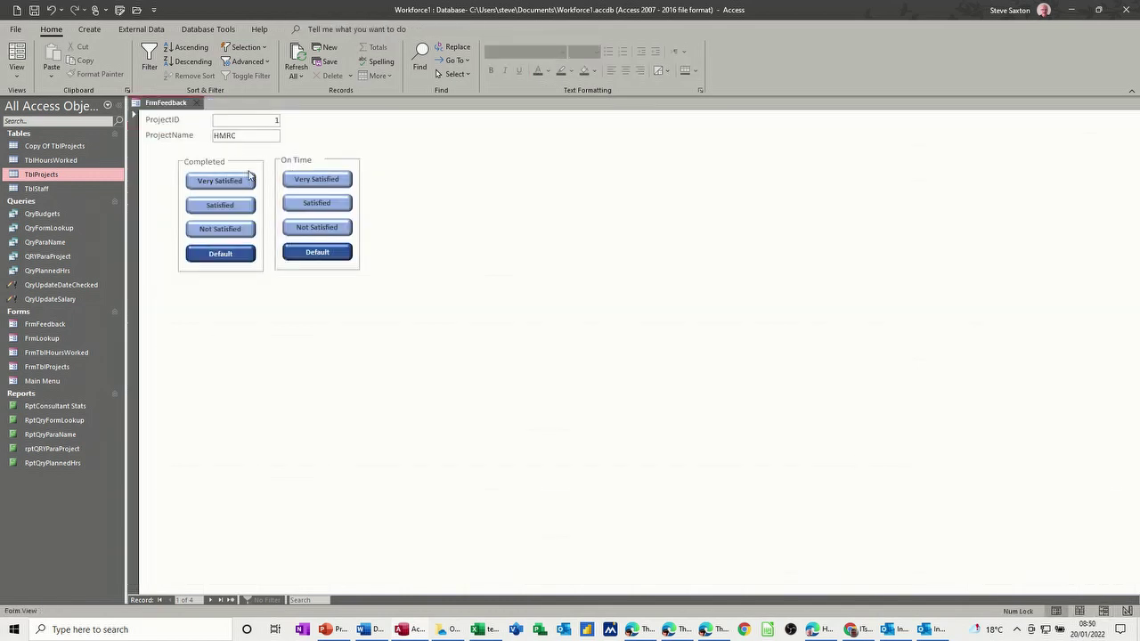
{"action": "left_click", "coordinate": [195, 104]}
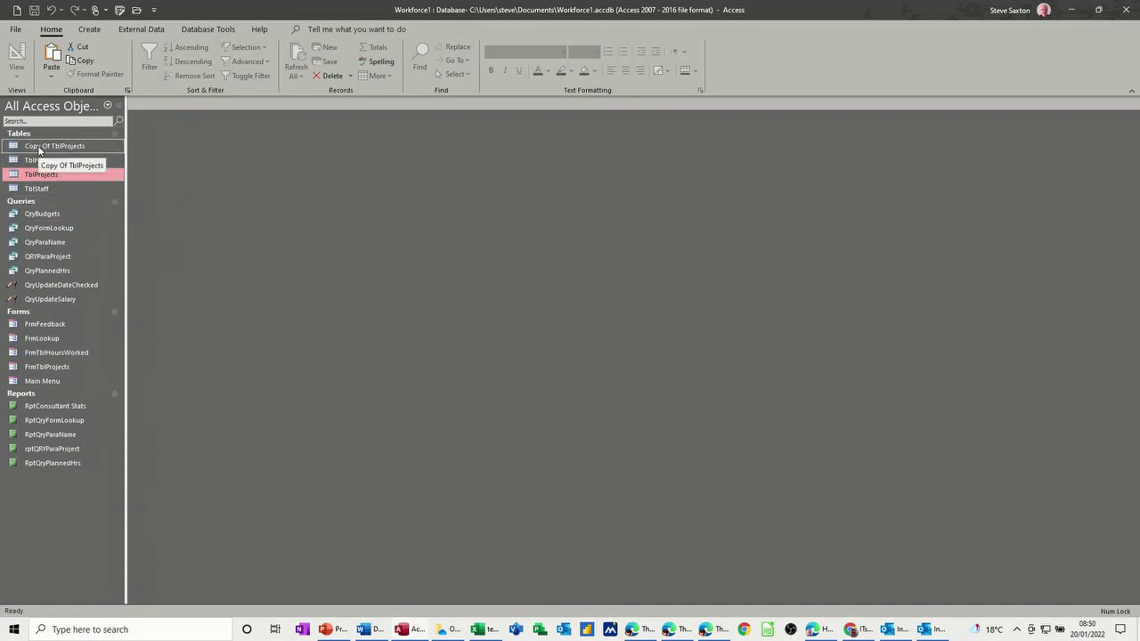
In Copy Of TblProjects design view, delete the OnCompletion and OnDeliveryTime fields.
{"action": "double_click", "coordinate": [48, 148]}
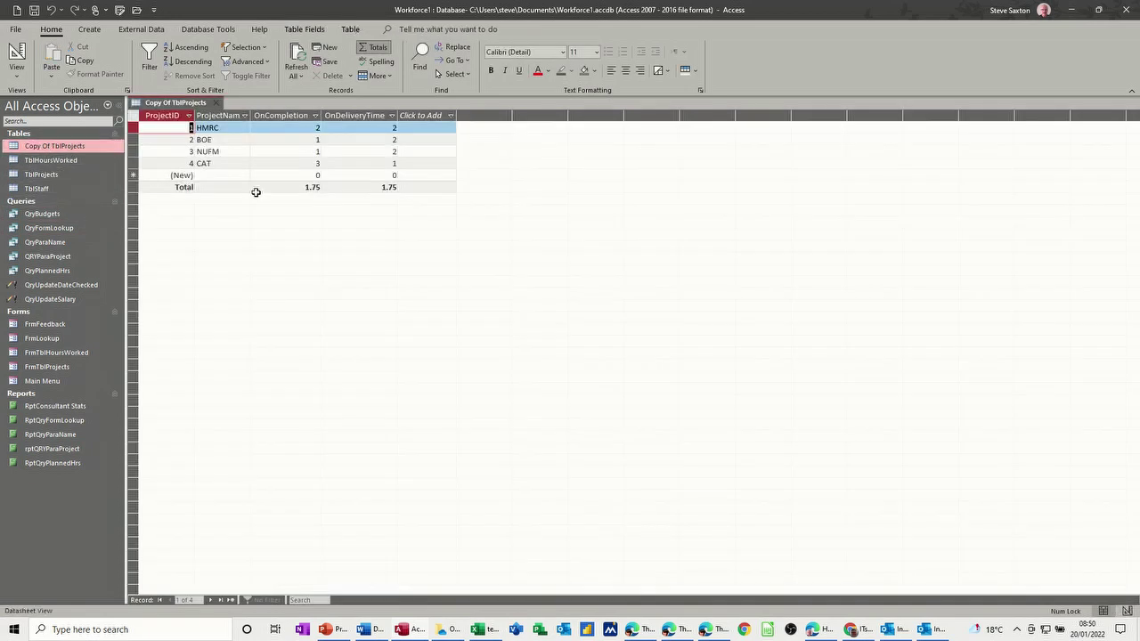
{"action": "left_click", "coordinate": [17, 59]}
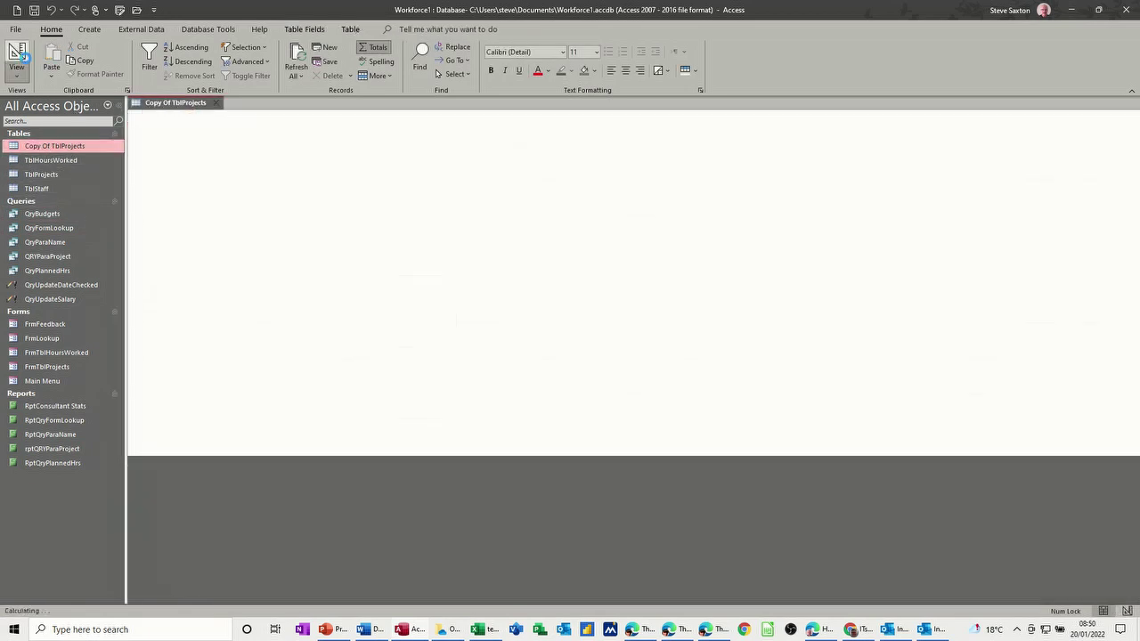
{"action": "left_click_drag", "start_coordinate": [134, 149], "coordinate": [134, 161]}
{"action": "key", "text": "Delete"}
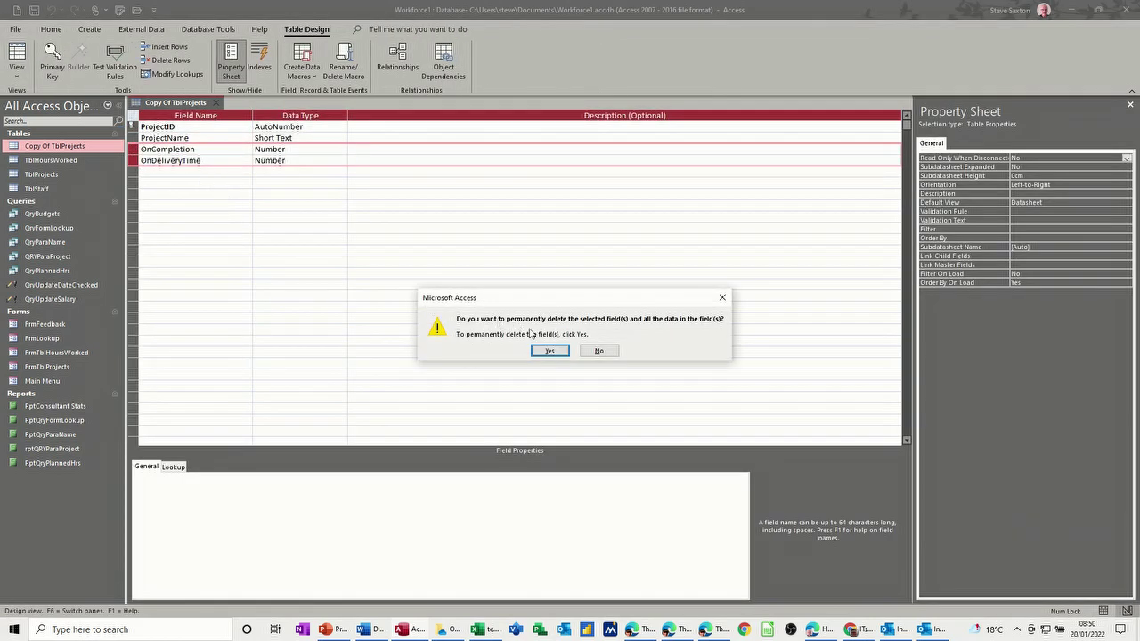
{"action": "left_click", "coordinate": [545, 352]}
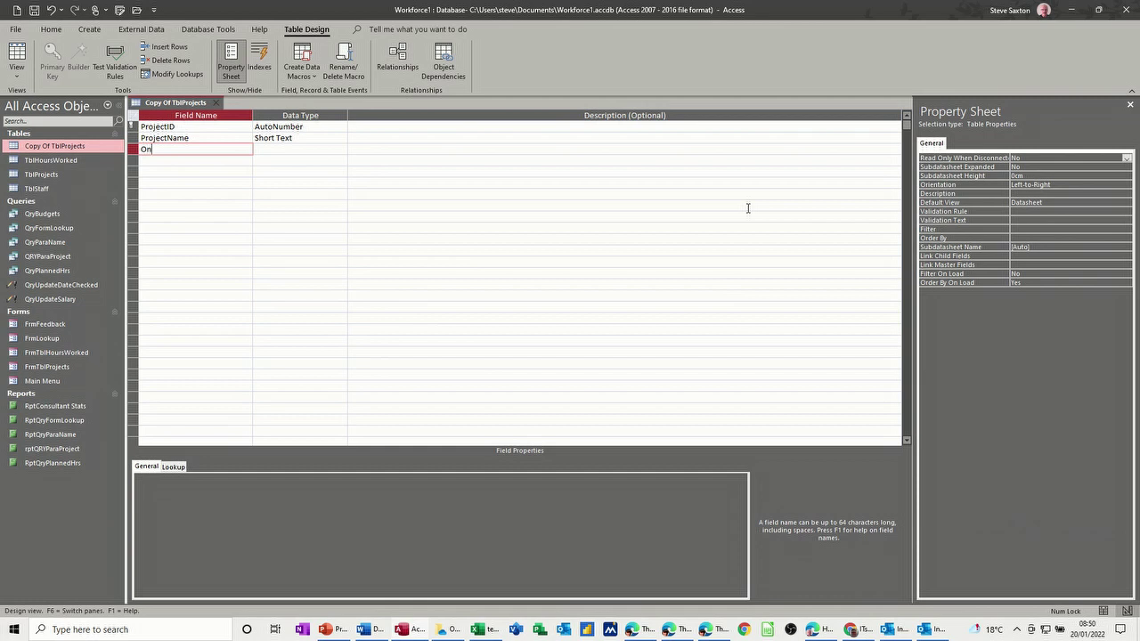
Add OnCompletion and OnTime as Number fields and return to the datasheet.
{"action": "type", "text": "OnCoim"}
{"action": "key", "text": "BackSpace"}
{"action": "key", "text": "BackSpace"}
{"action": "type", "text": "mpletion"}
{"action": "key", "text": "Tab"}
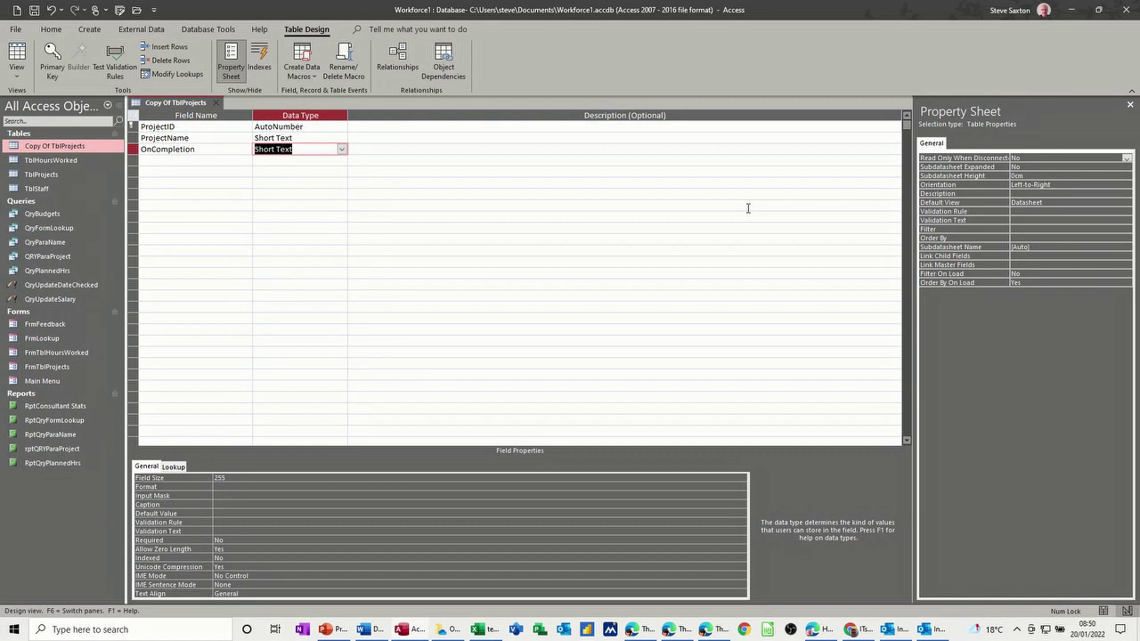
{"action": "type", "text": "number"}
{"action": "left_click", "coordinate": [195, 162]}
{"action": "type", "text": "On"}
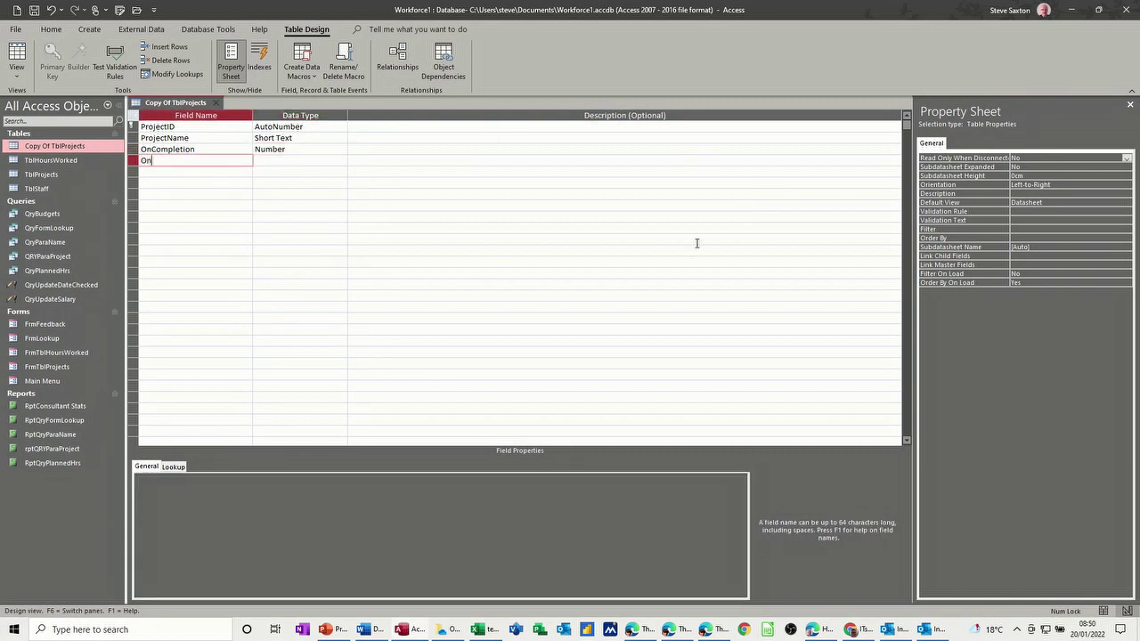
{"action": "type", "text": "Time"}
{"action": "key", "text": "Tab"}
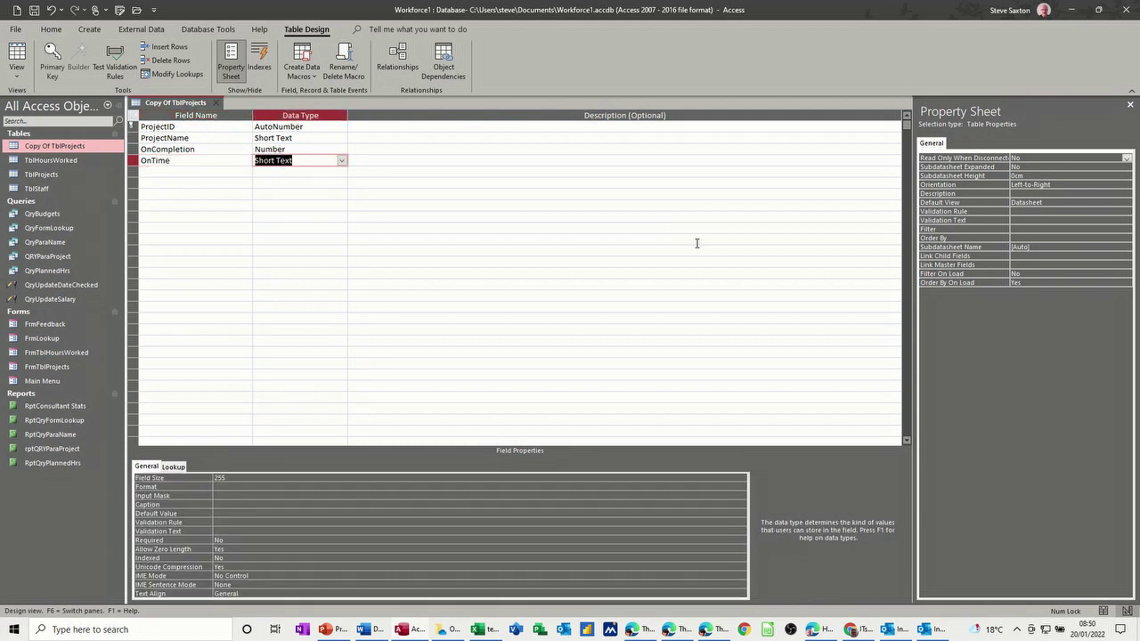
{"action": "type", "text": "number"}
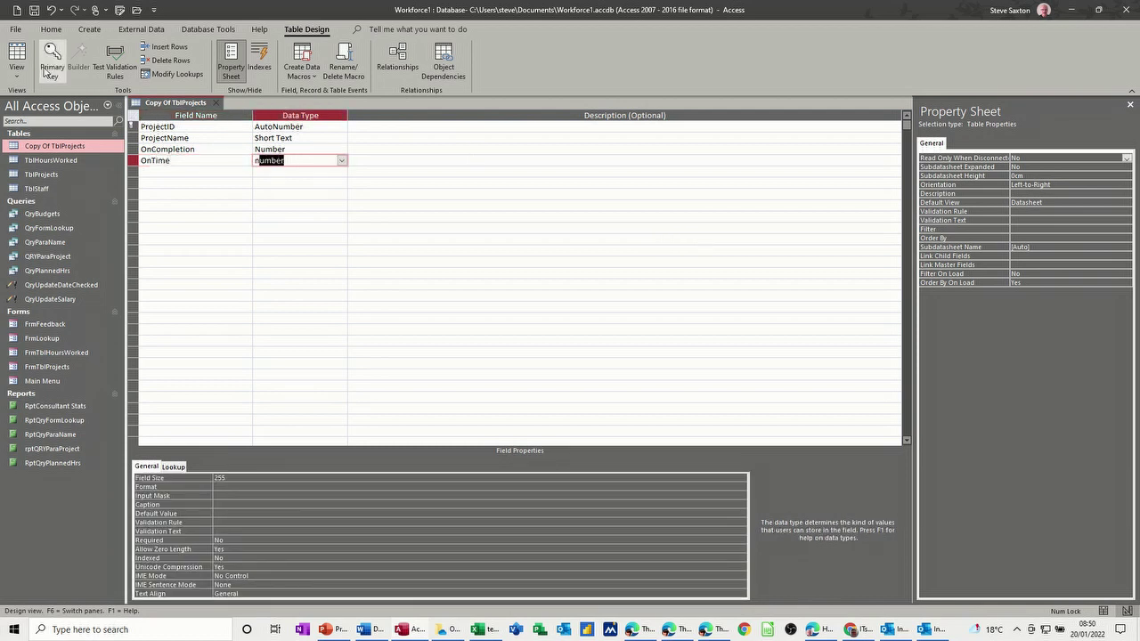
{"action": "left_click", "coordinate": [34, 10]}
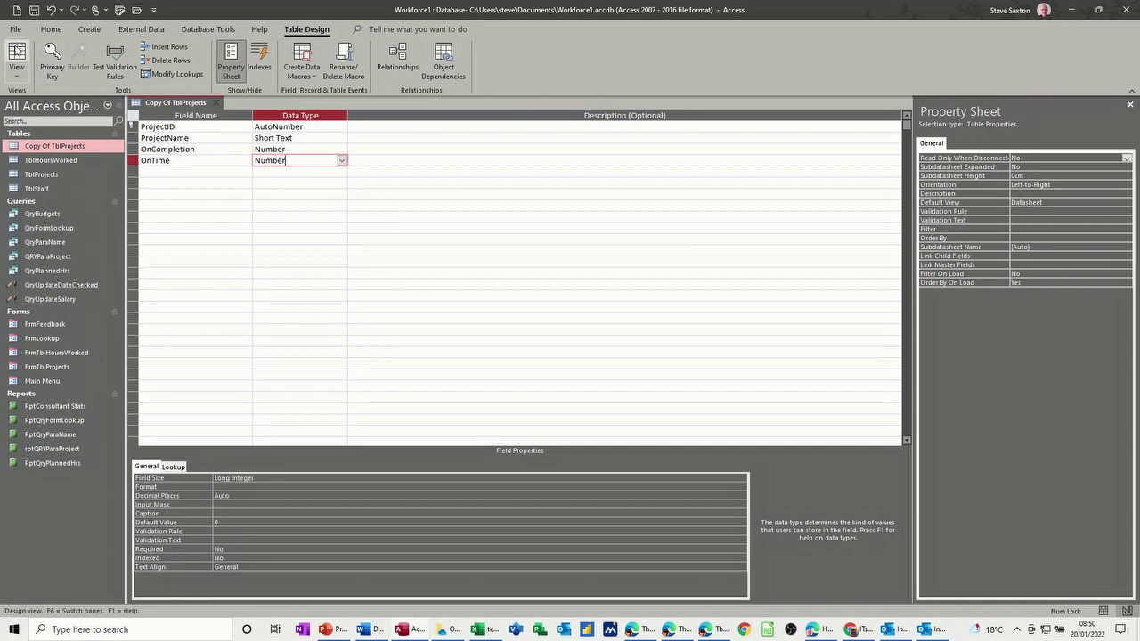
{"action": "left_click", "coordinate": [16, 58]}
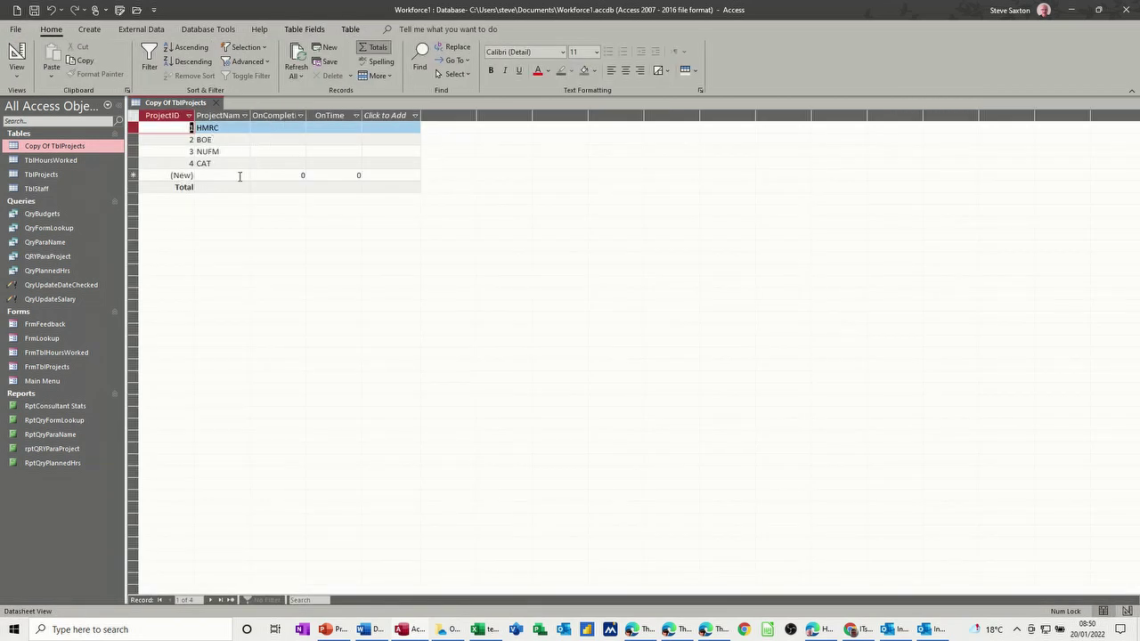
Turn on the Total row and set it to Average under OnCompletion and OnTime.
{"action": "left_click", "coordinate": [276, 188]}
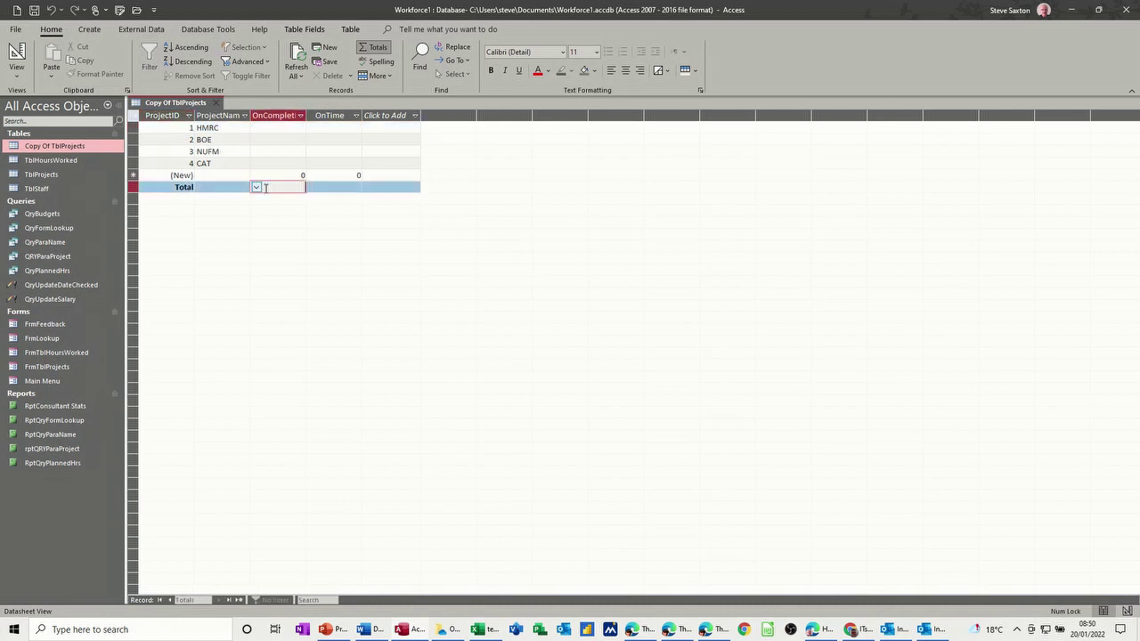
{"action": "left_click", "coordinate": [374, 49]}
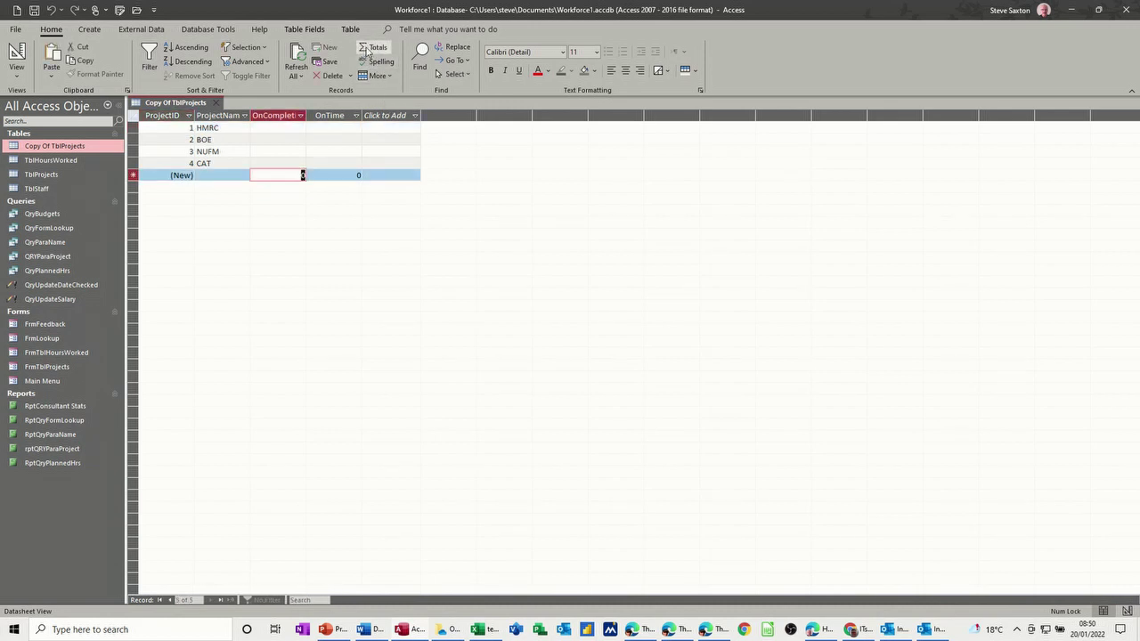
{"action": "left_click", "coordinate": [374, 47]}
{"action": "left_click", "coordinate": [288, 188]}
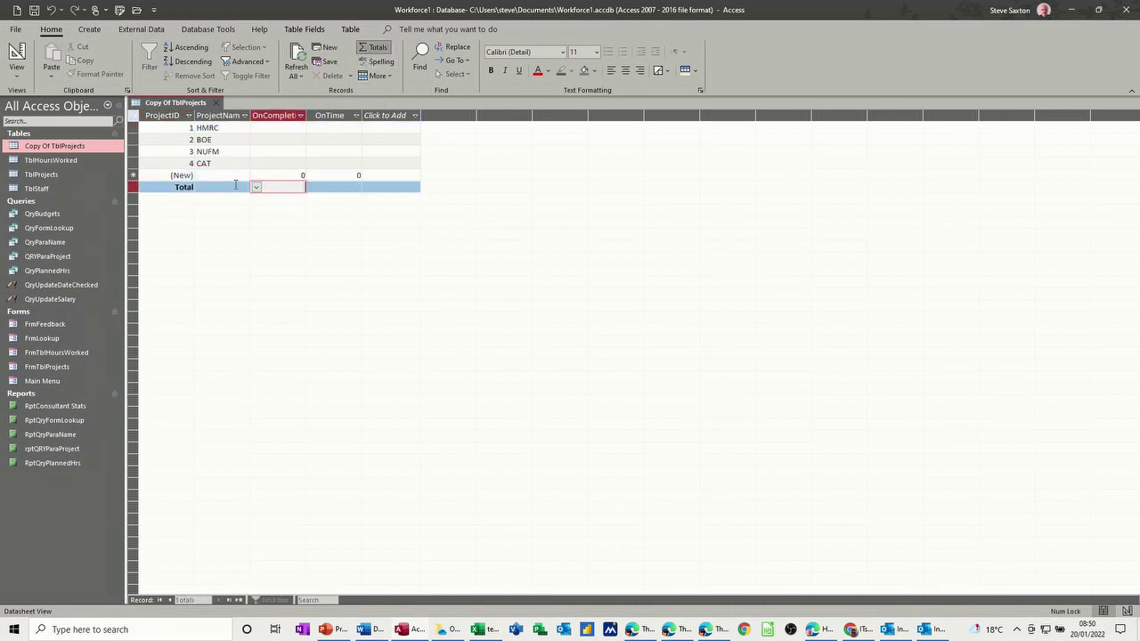
{"action": "left_click", "coordinate": [258, 188]}
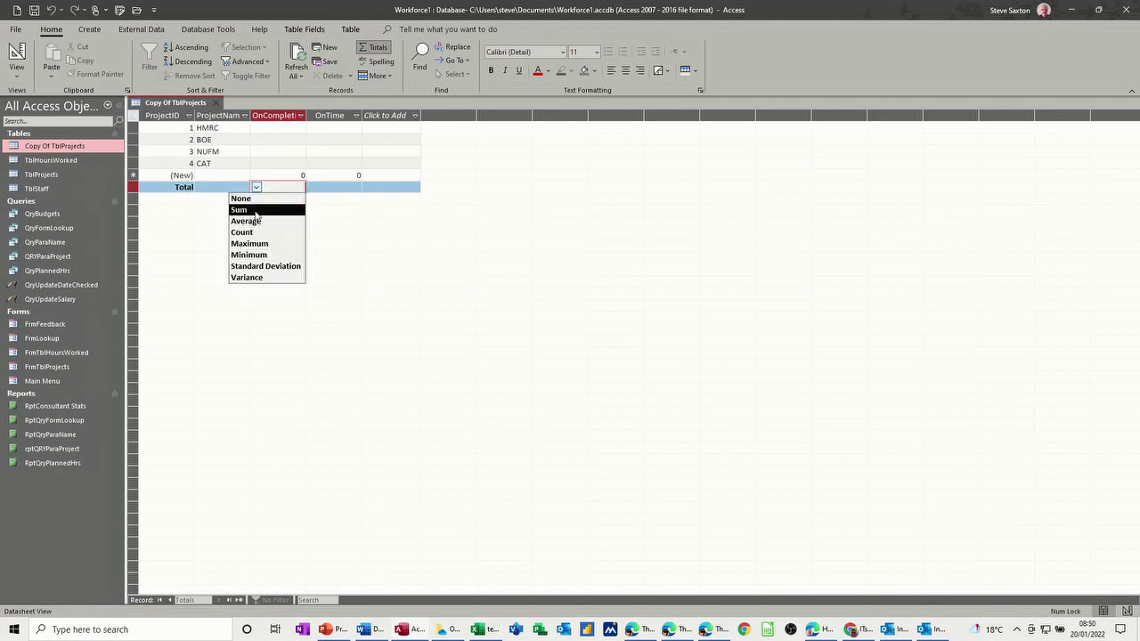
{"action": "left_click", "coordinate": [258, 221]}
{"action": "left_click", "coordinate": [339, 189]}
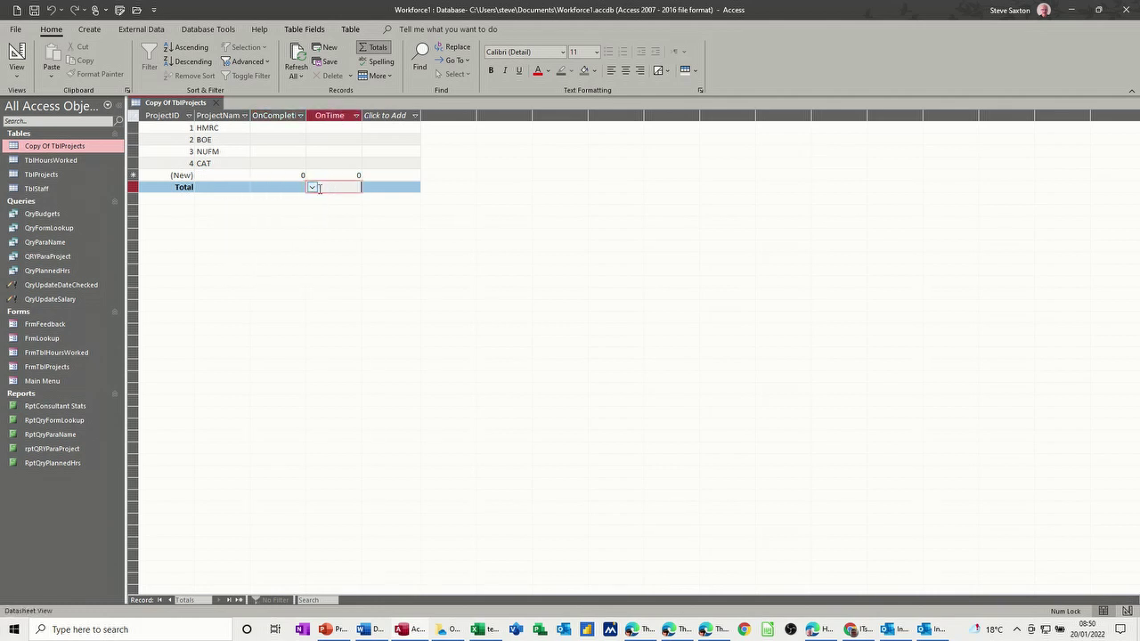
{"action": "left_click", "coordinate": [312, 187]}
{"action": "left_click", "coordinate": [311, 221]}
{"action": "left_click", "coordinate": [216, 188]}
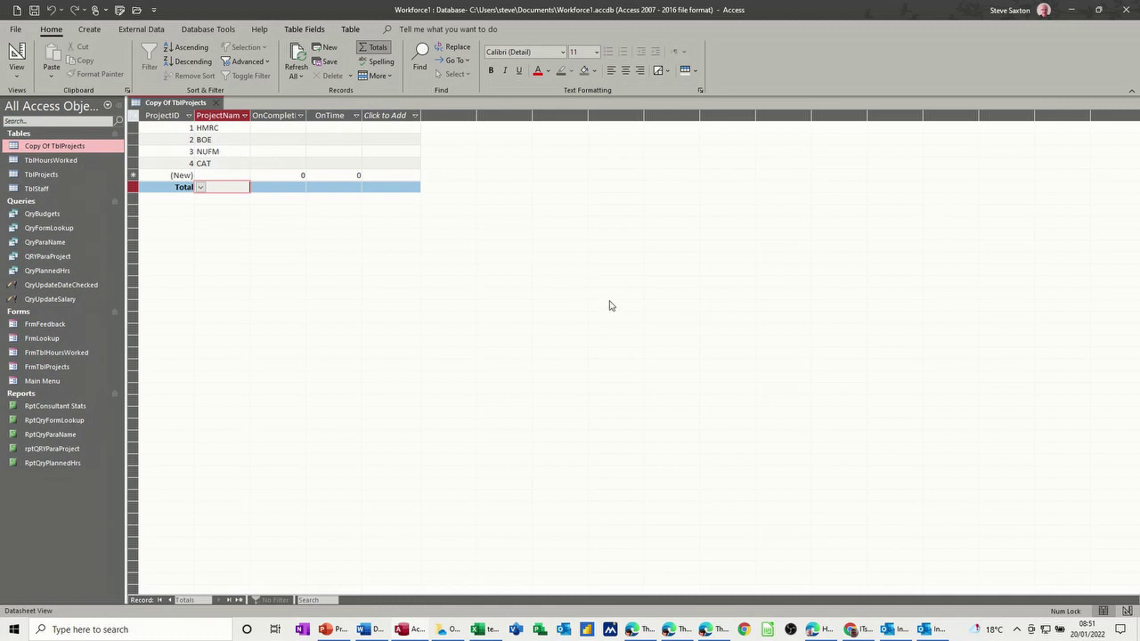
Save and close the table, then create a blank design-view form based on Copy Of TblProjects.
{"action": "left_click", "coordinate": [216, 103]}
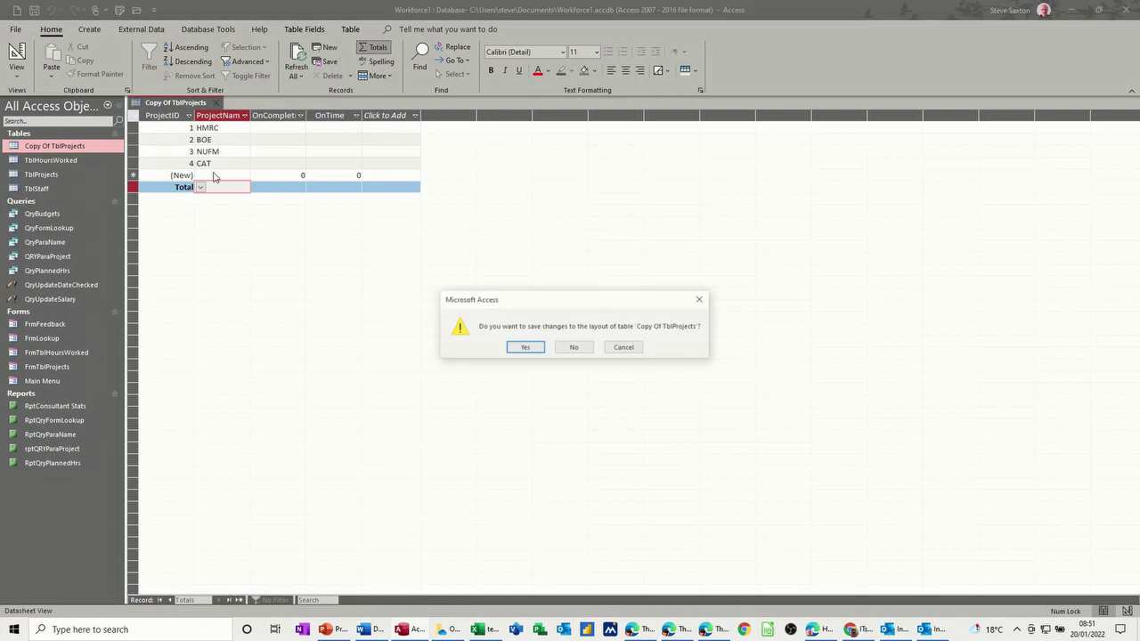
{"action": "left_click", "coordinate": [524, 349]}
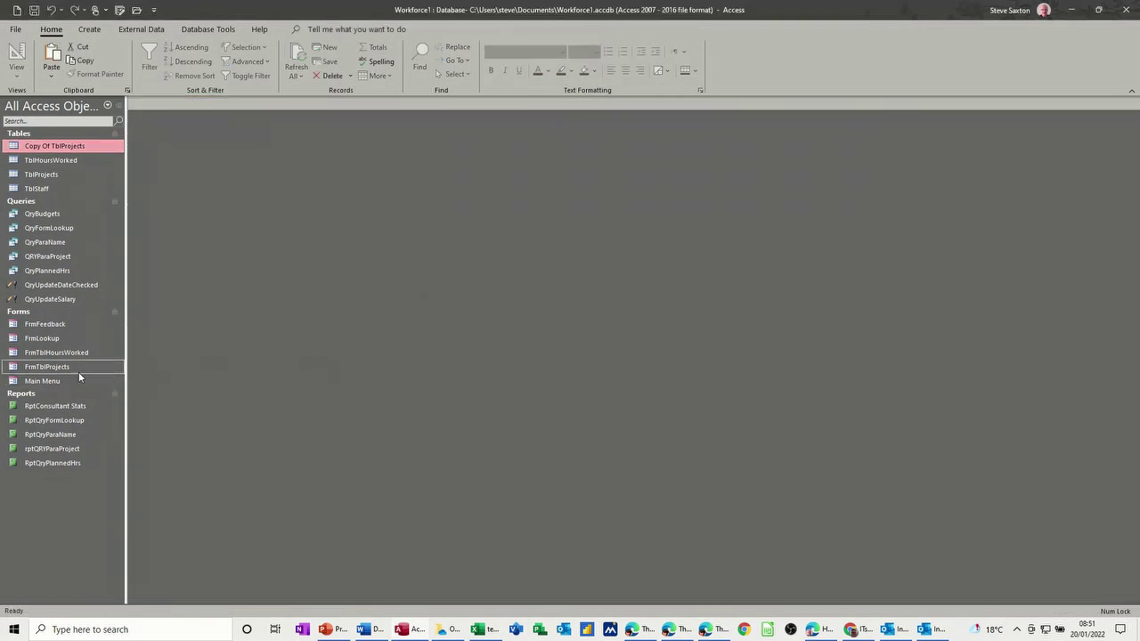
{"action": "left_click", "coordinate": [98, 32]}
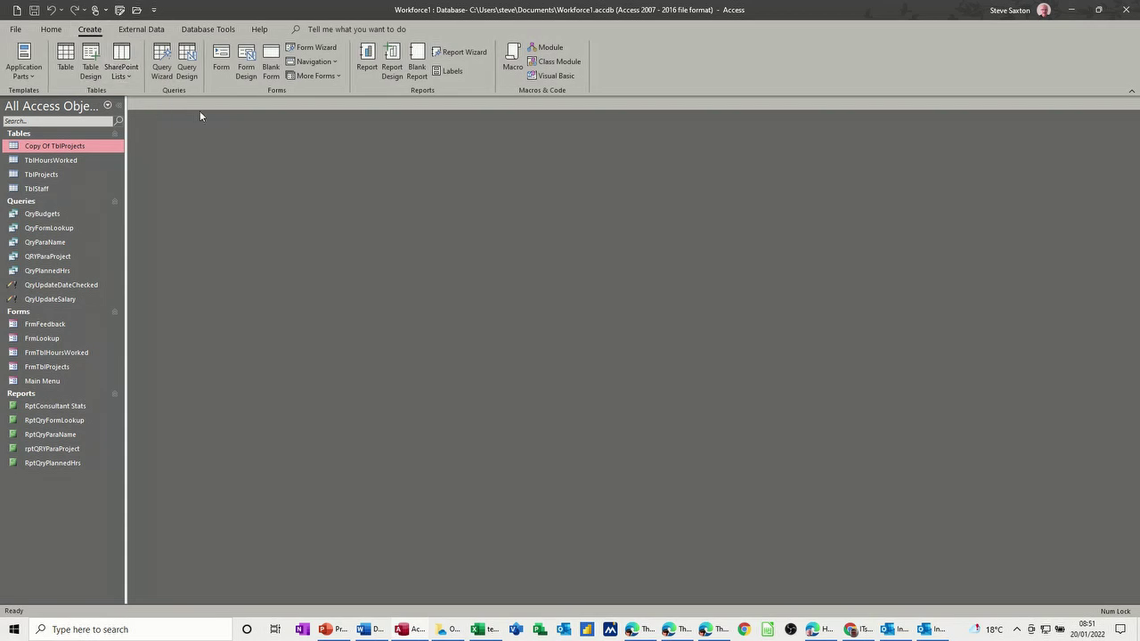
{"action": "left_click", "coordinate": [246, 59]}
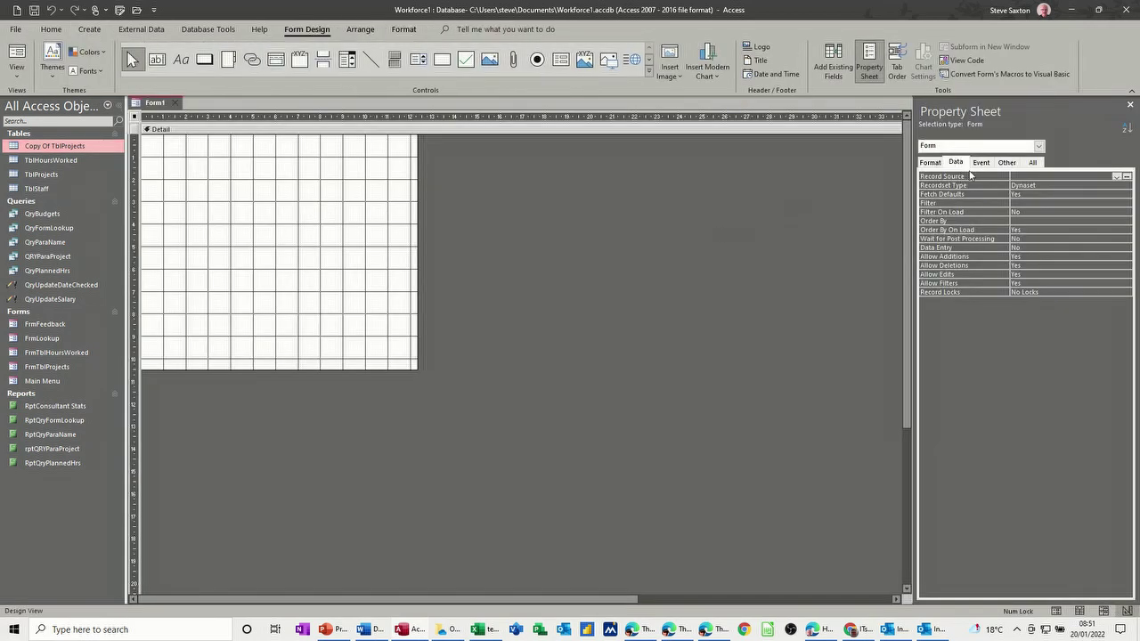
{"action": "left_click", "coordinate": [1118, 177]}
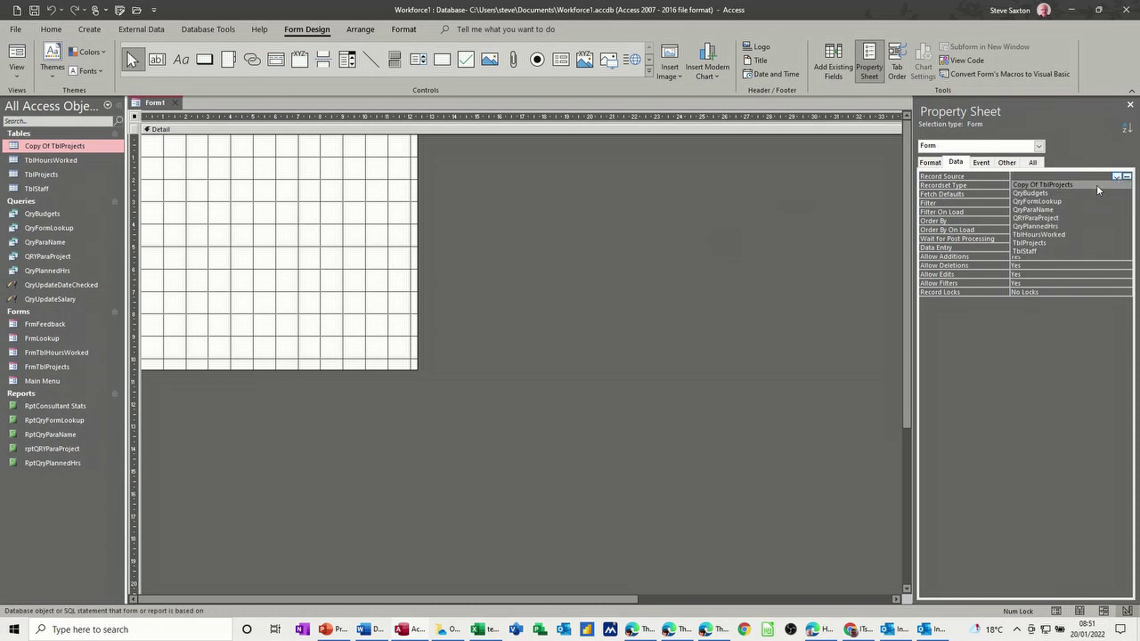
{"action": "left_click", "coordinate": [1062, 183]}
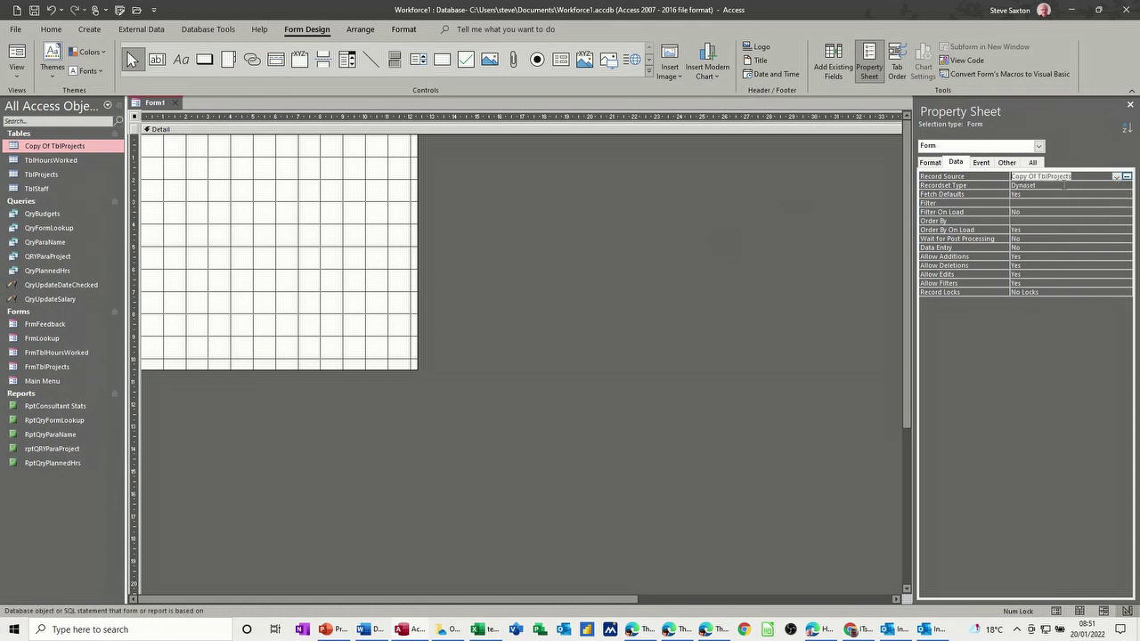
Place the ProjectID and ProjectName fields onto the form's Detail section.
{"action": "left_click", "coordinate": [833, 63]}
{"action": "left_click", "coordinate": [952, 156]}
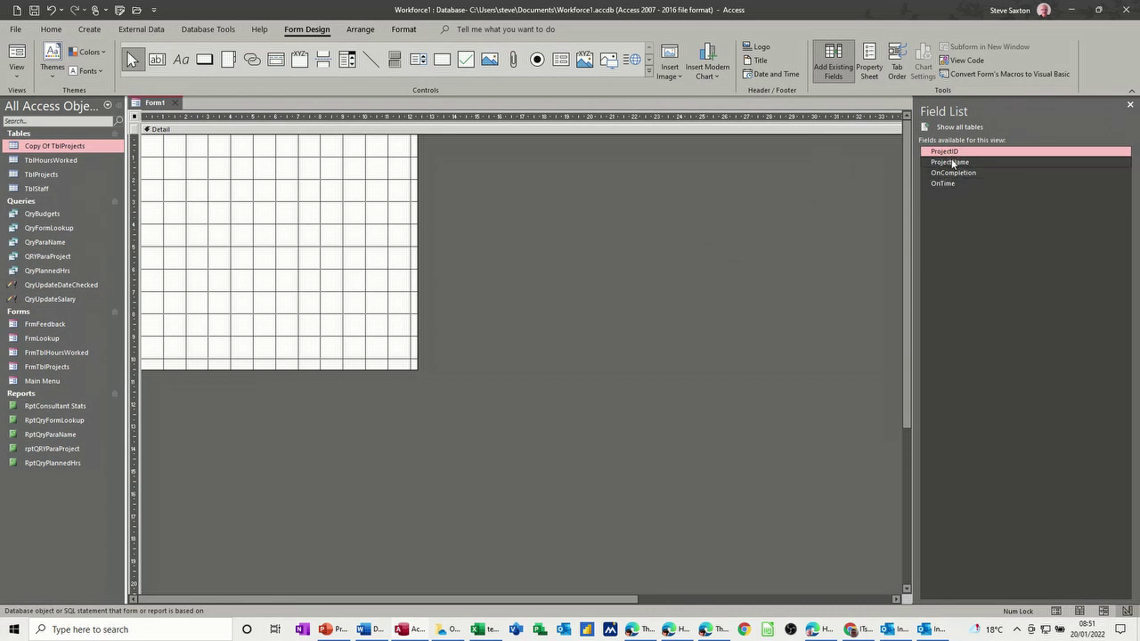
{"action": "left_click", "coordinate": [953, 163], "text": "ctrl"}
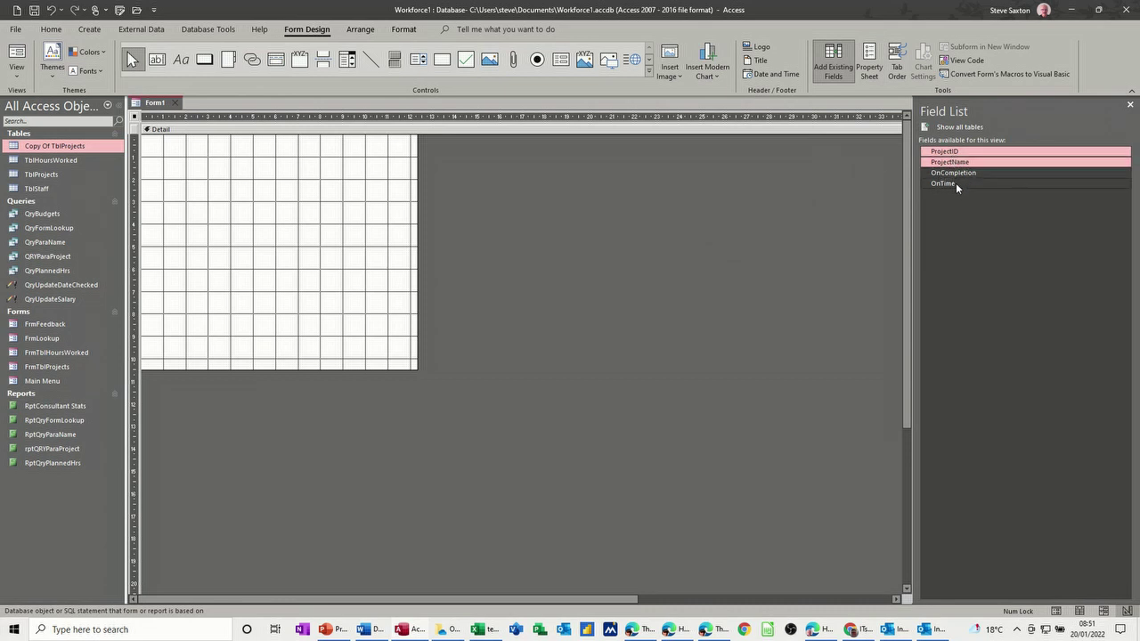
{"action": "left_click_drag", "start_coordinate": [954, 167], "coordinate": [220, 145]}
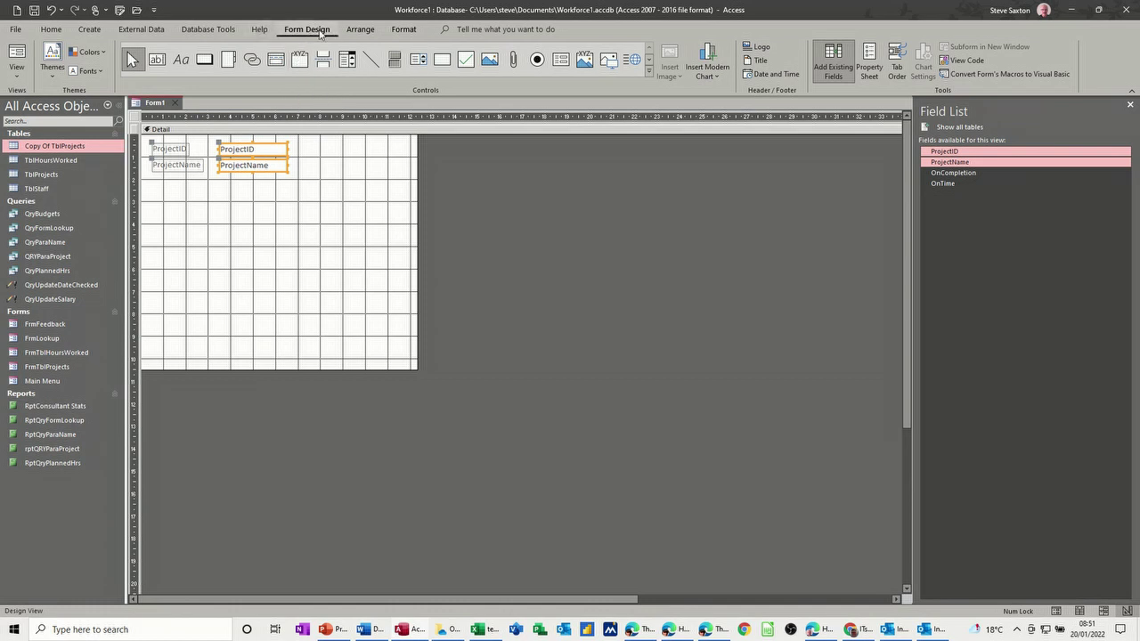
{"action": "left_click", "coordinate": [300, 68]}
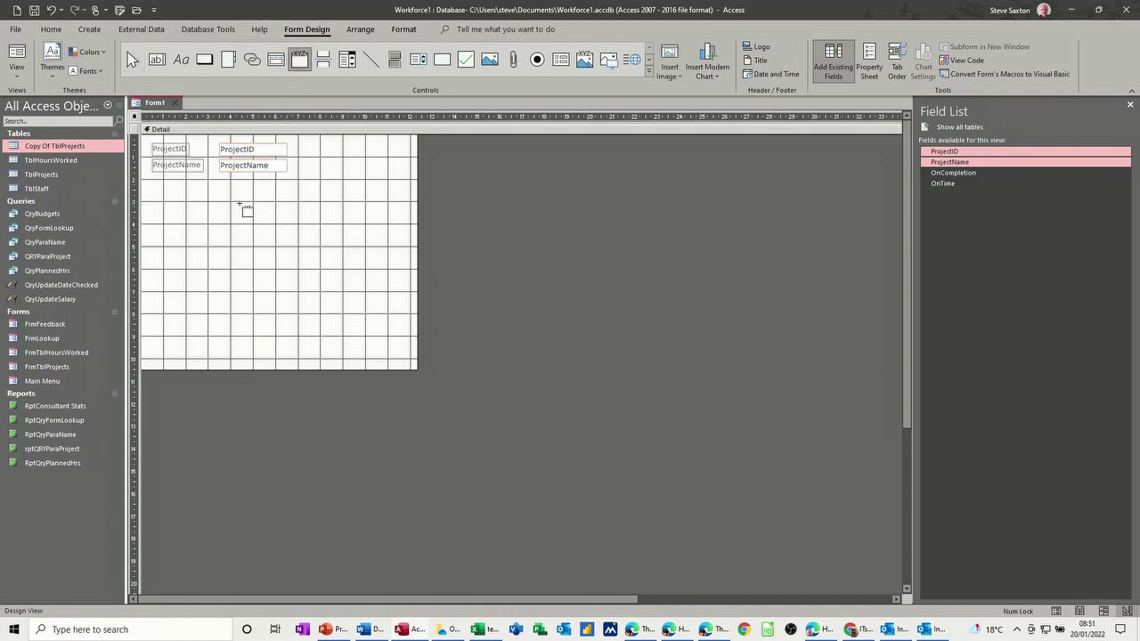
Draw an option group labelled Very Satisfied, Satisfied, Not Satisfied and Default.
{"action": "left_click_drag", "start_coordinate": [167, 205], "coordinate": [241, 302]}
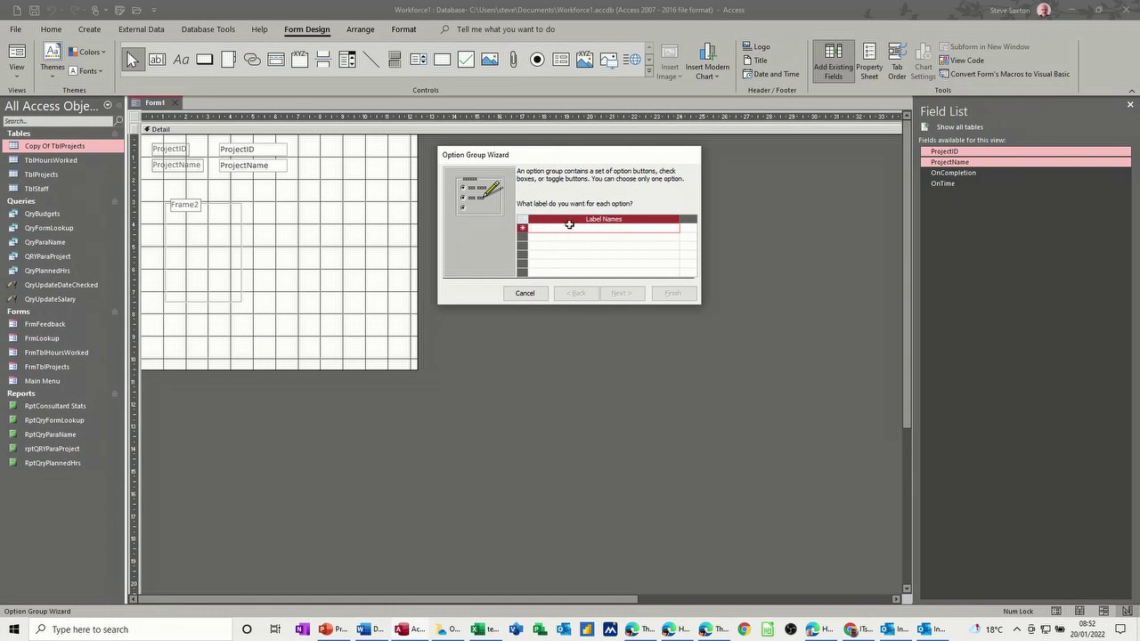
{"action": "type", "text": "Very Satisfied"}
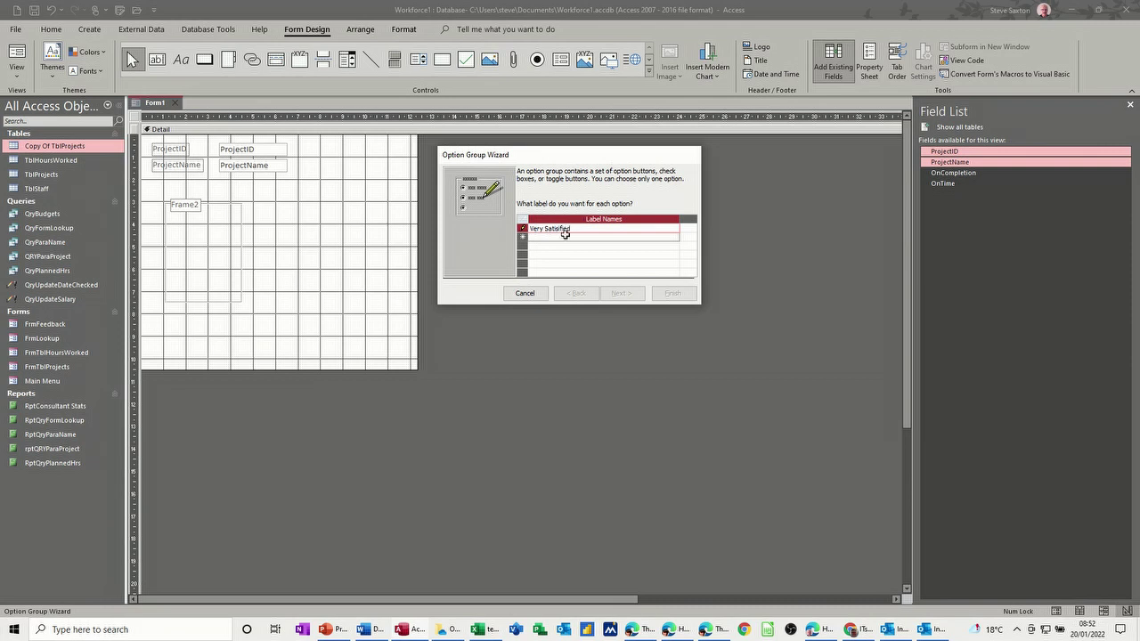
{"action": "left_click", "coordinate": [564, 237]}
{"action": "type", "text": "S"}
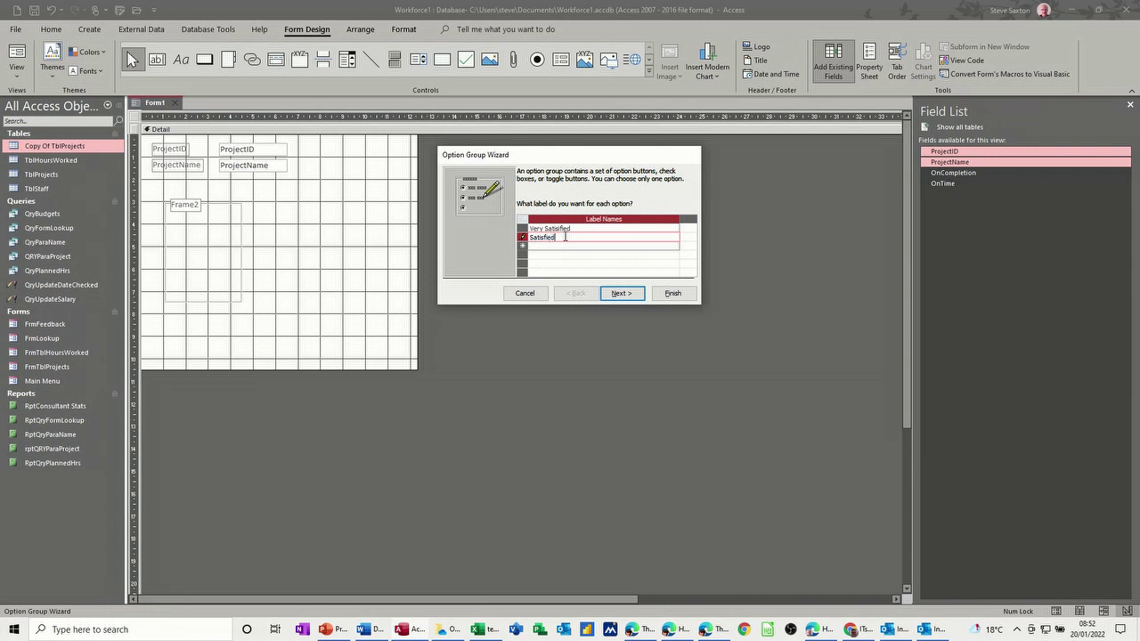
{"action": "type", "text": "atisfied"}
{"action": "left_click", "coordinate": [623, 247]}
{"action": "type", "text": "Not Sa"}
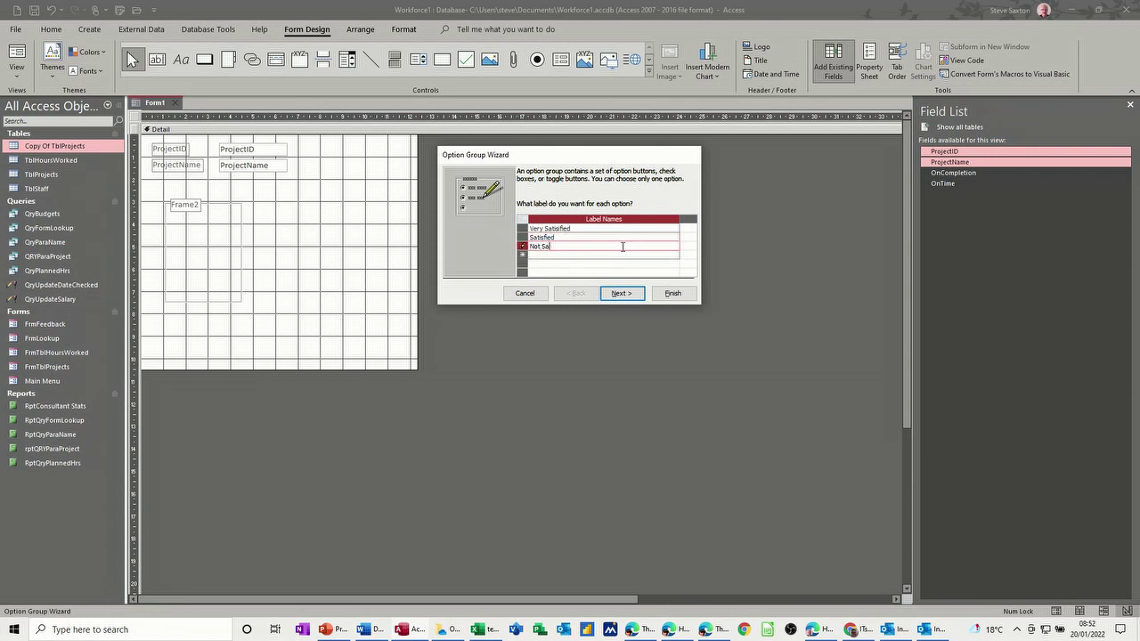
{"action": "type", "text": "tisfied"}
{"action": "key", "text": "Tab"}
{"action": "type", "text": "De"}
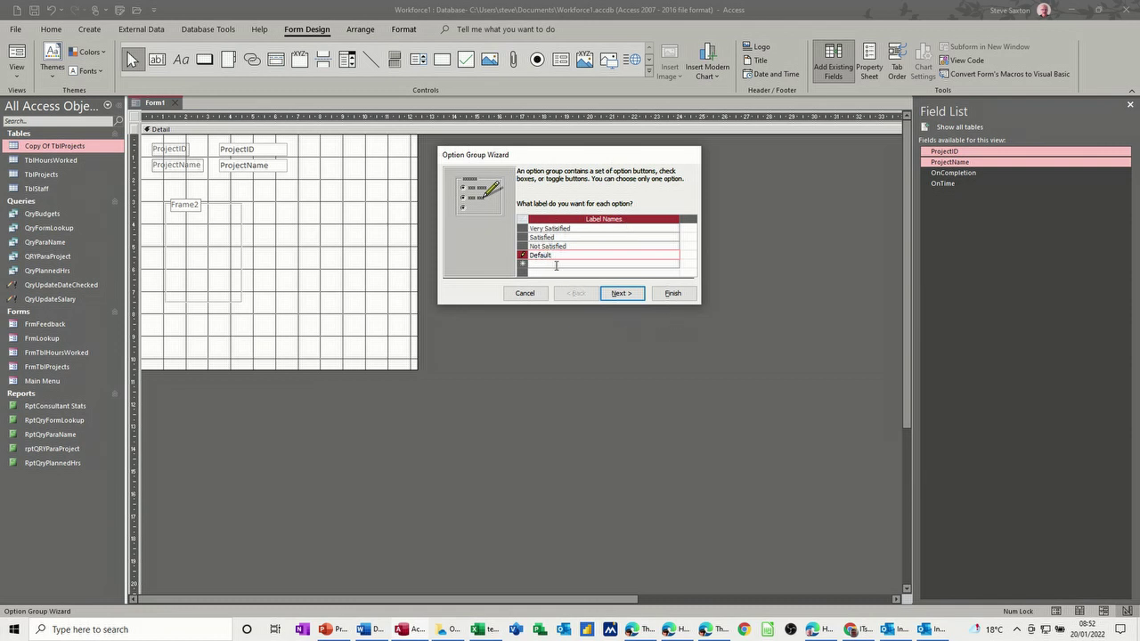
{"action": "left_click", "coordinate": [620, 293]}
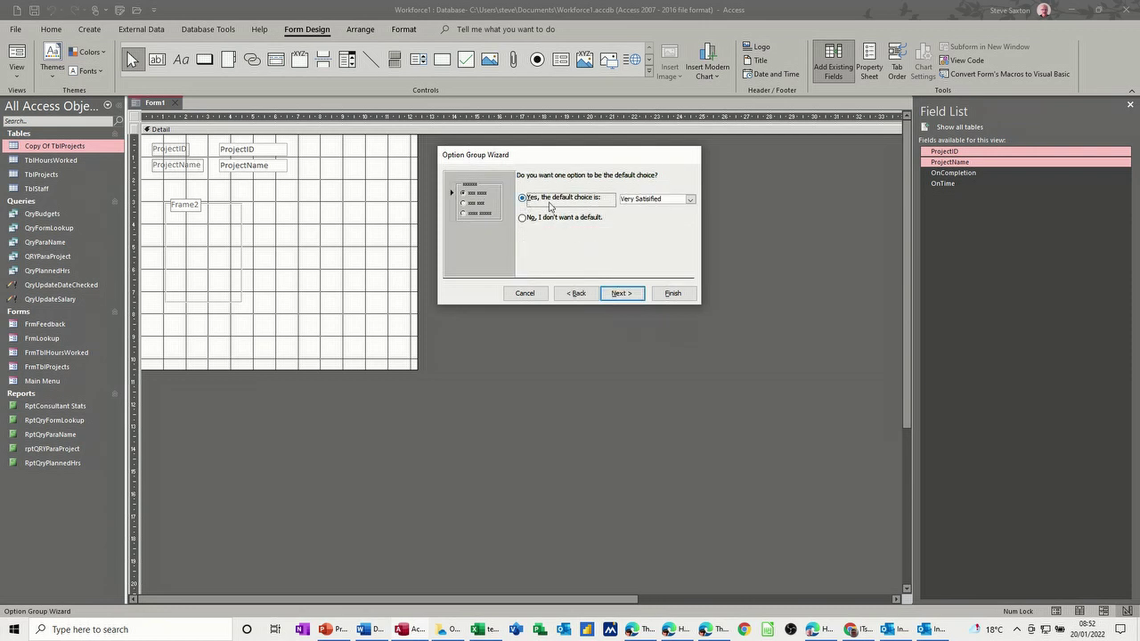
Make Default the default choice and assign option values 3, 2, 1 and 0.
{"action": "left_click", "coordinate": [691, 199]}
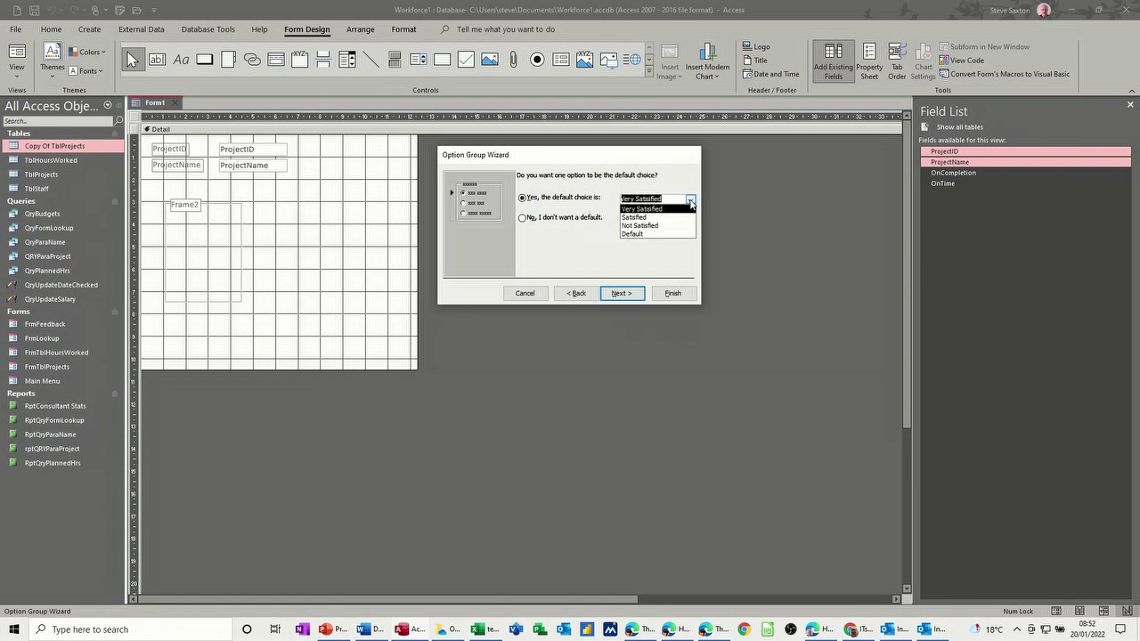
{"action": "left_click", "coordinate": [632, 233]}
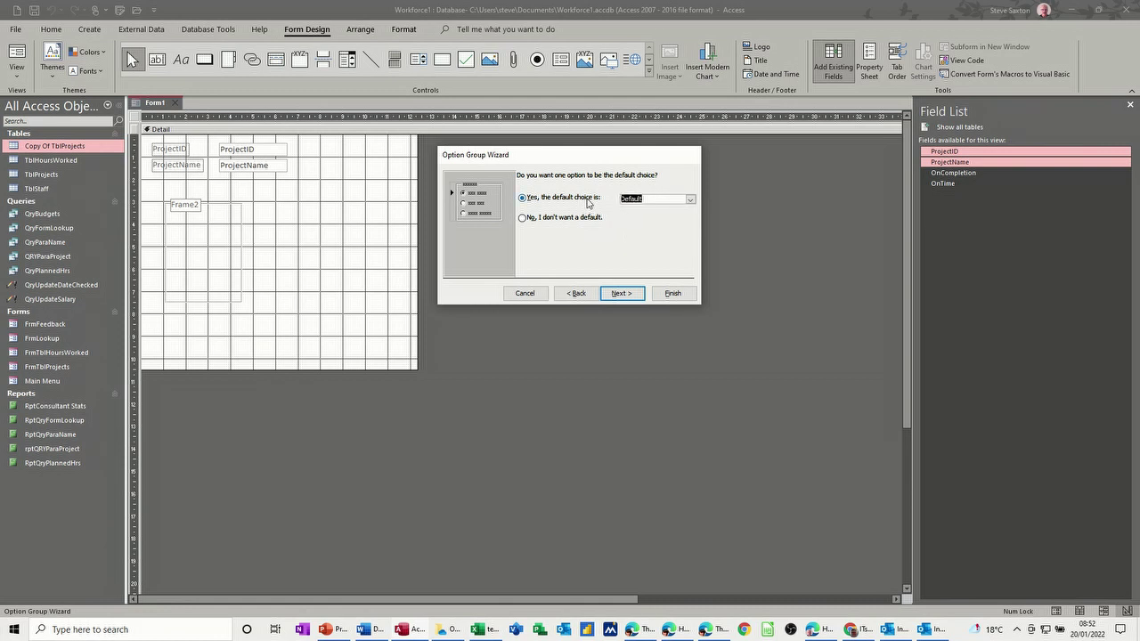
{"action": "left_click", "coordinate": [620, 295]}
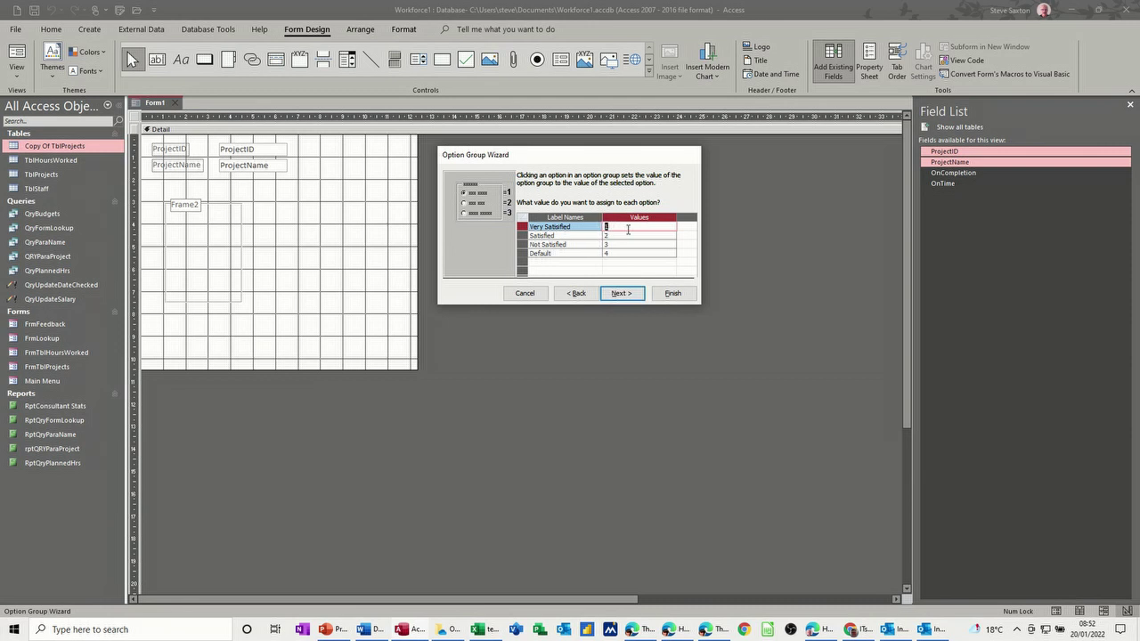
{"action": "key", "text": "Down"}
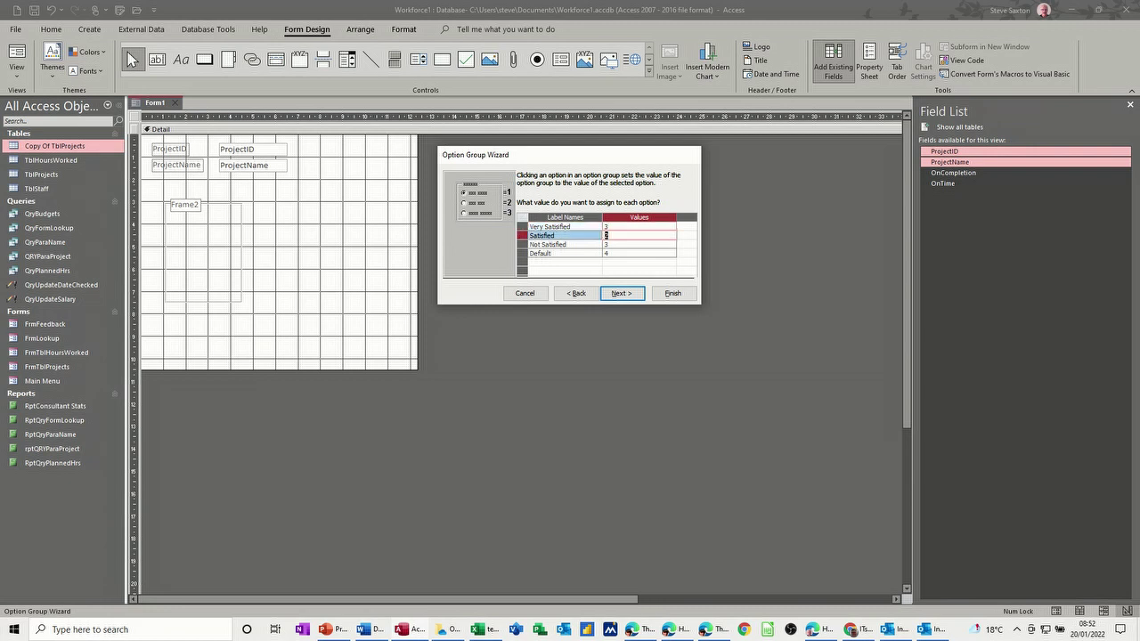
{"action": "key", "text": "Down"}
{"action": "type", "text": "1"}
{"action": "key", "text": "Down"}
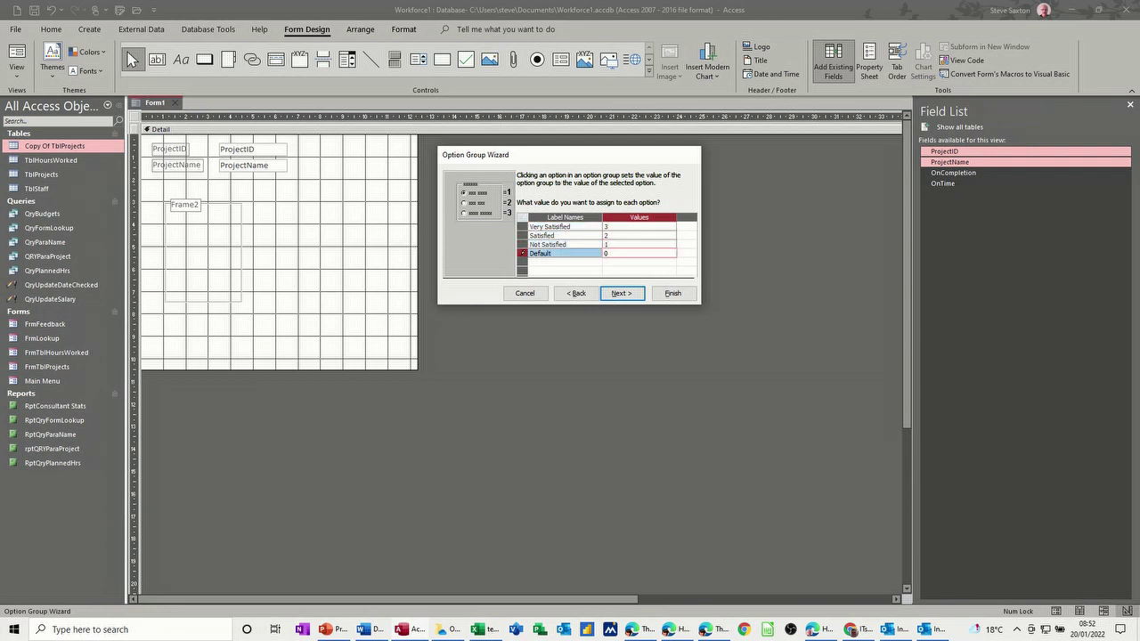
{"action": "type", "text": "0"}
{"action": "left_click", "coordinate": [624, 295]}
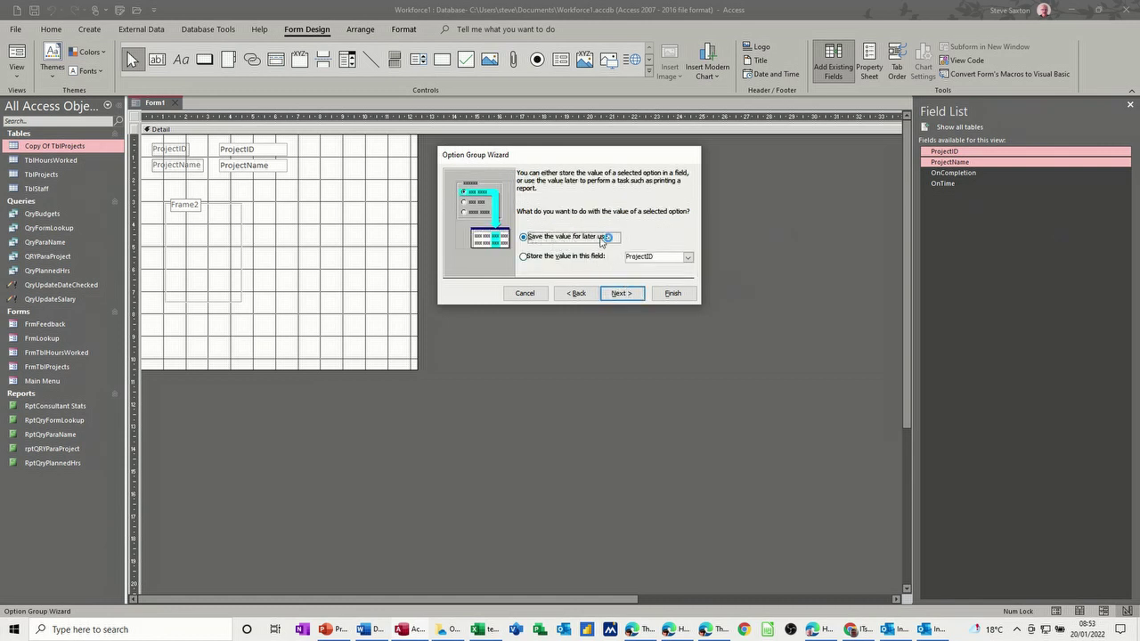
Store the option group's selected value in the OnCompletion field.
{"action": "left_click", "coordinate": [528, 256]}
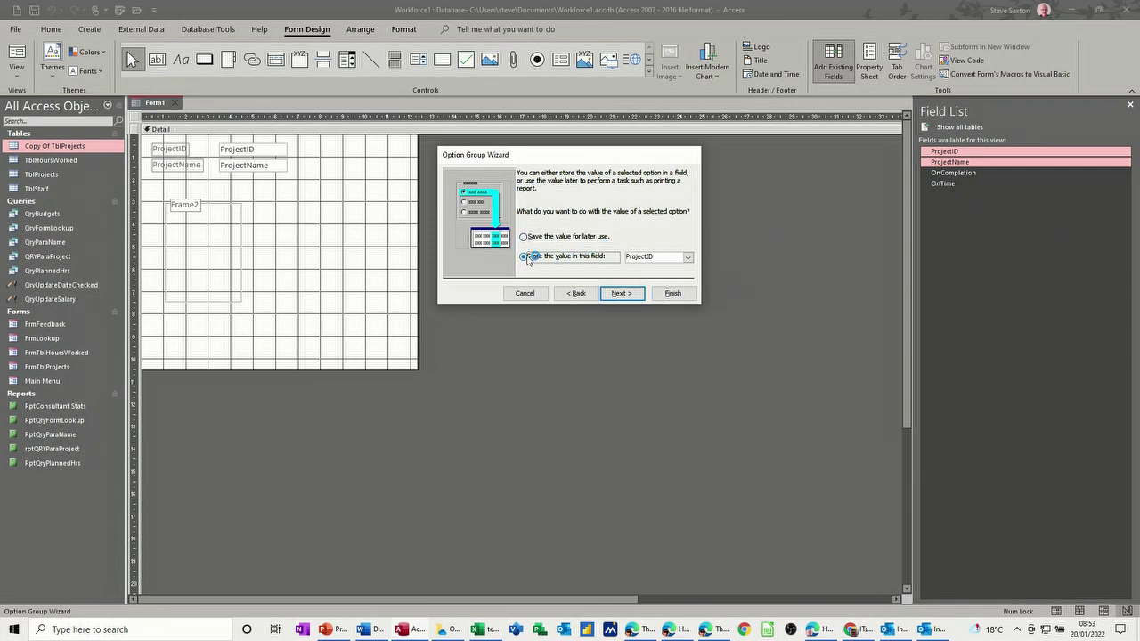
{"action": "left_click", "coordinate": [688, 258]}
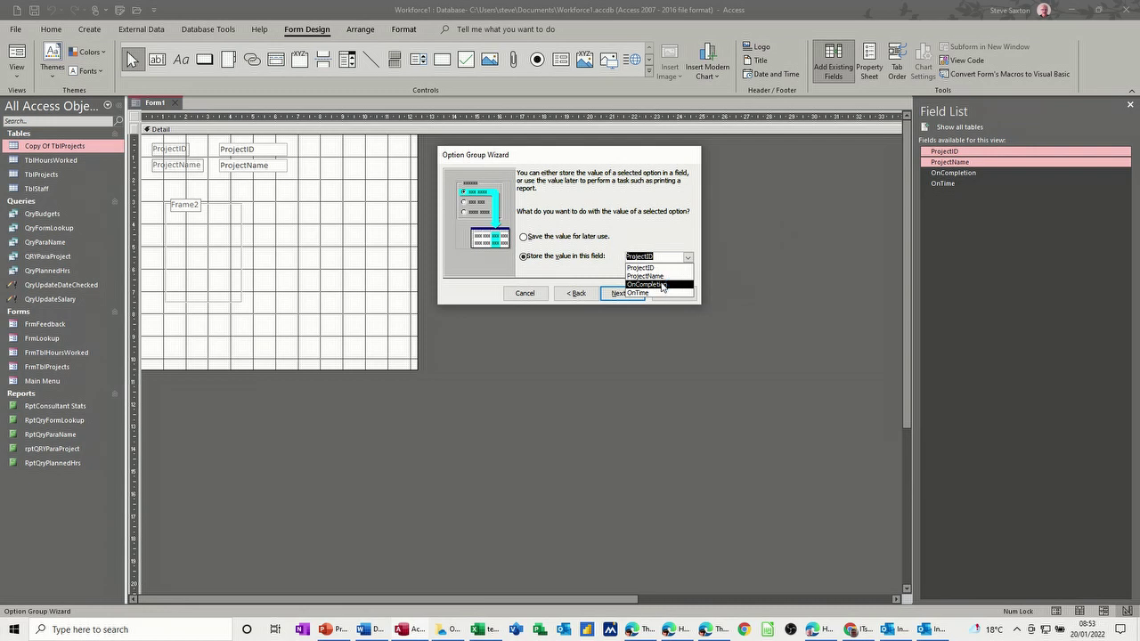
{"action": "left_click", "coordinate": [662, 286]}
{"action": "left_click", "coordinate": [625, 294]}
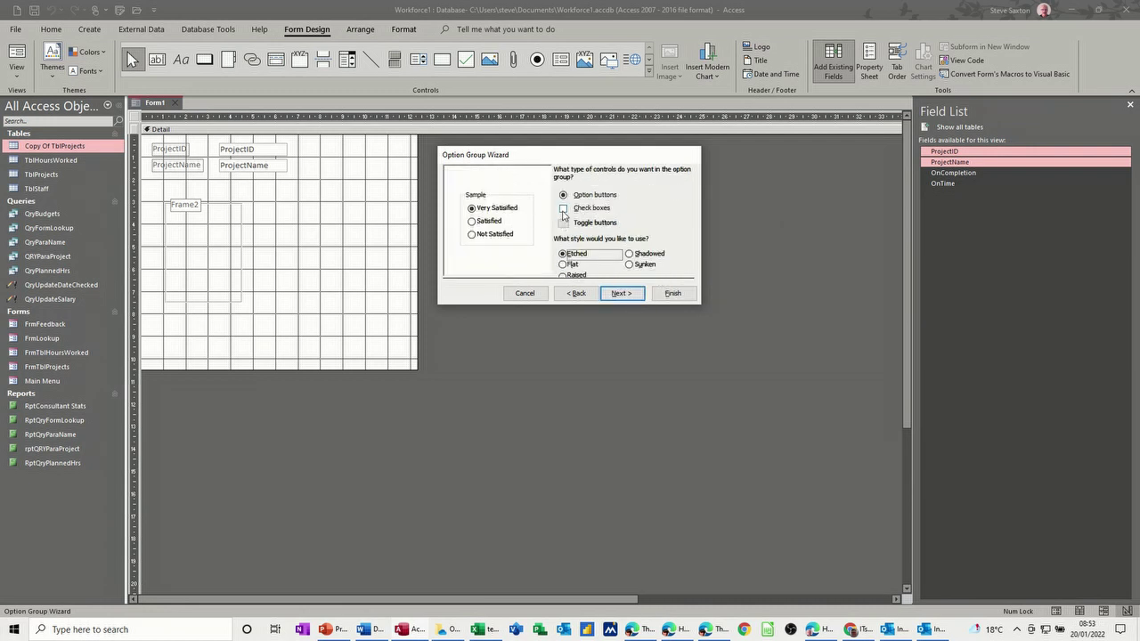
Compare control types and choose toggle buttons for the option group.
{"action": "left_click", "coordinate": [563, 222]}
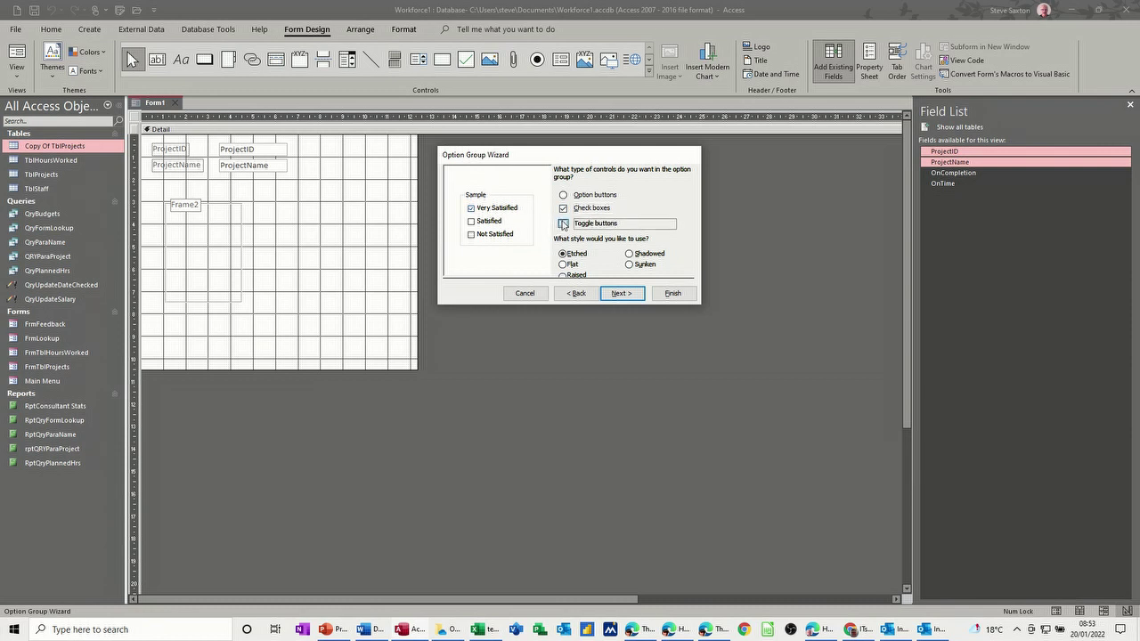
{"action": "left_click", "coordinate": [563, 194]}
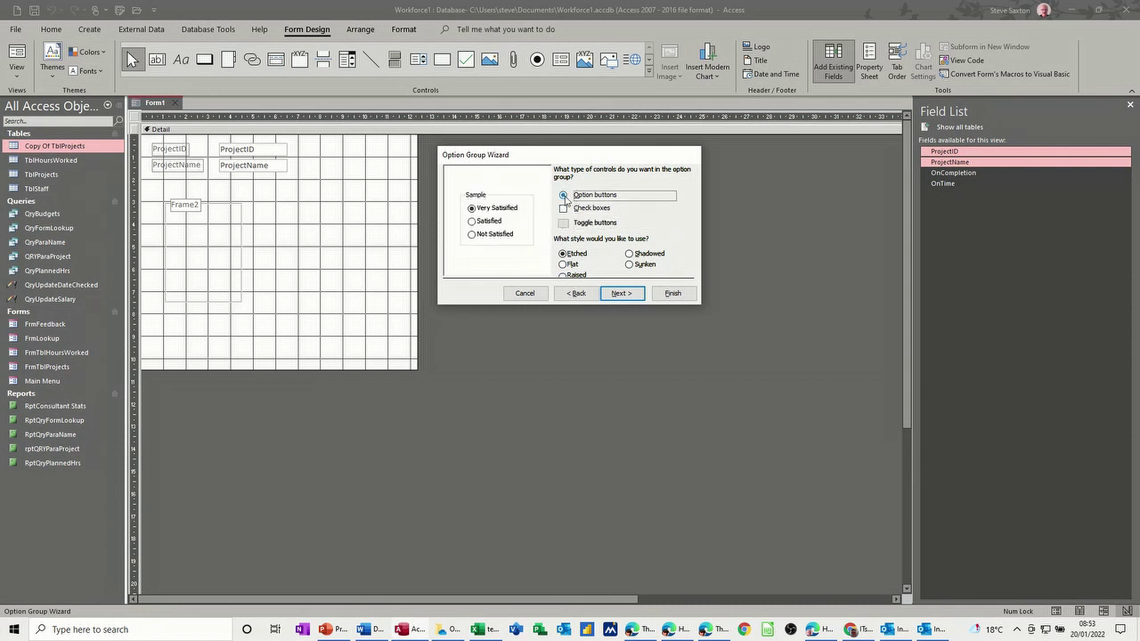
{"action": "left_click", "coordinate": [566, 211]}
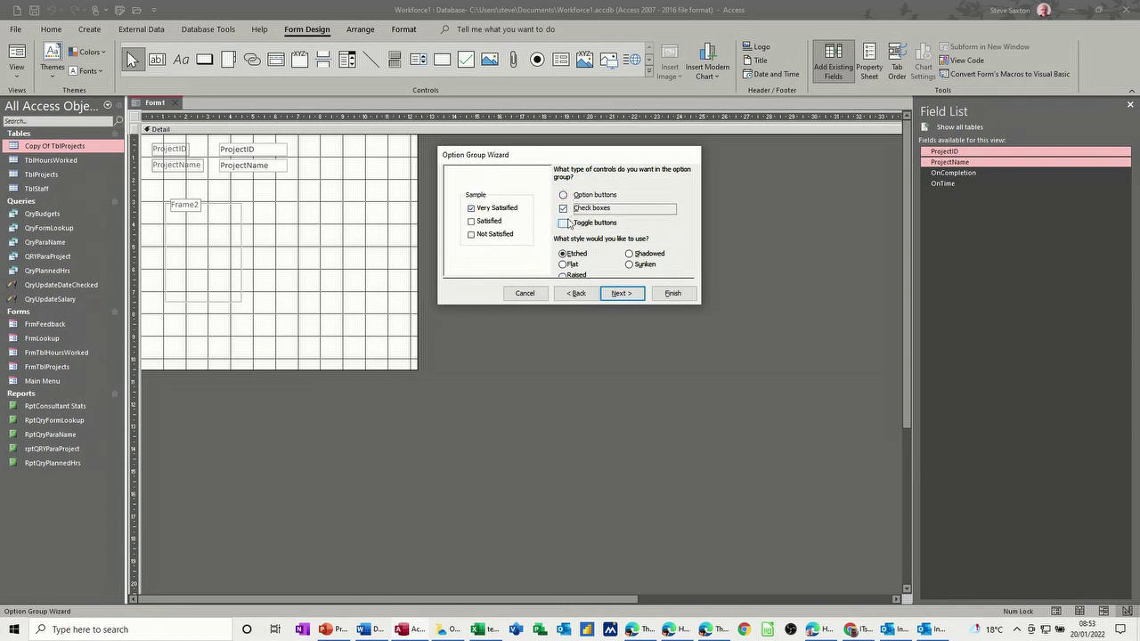
{"action": "left_click", "coordinate": [564, 223]}
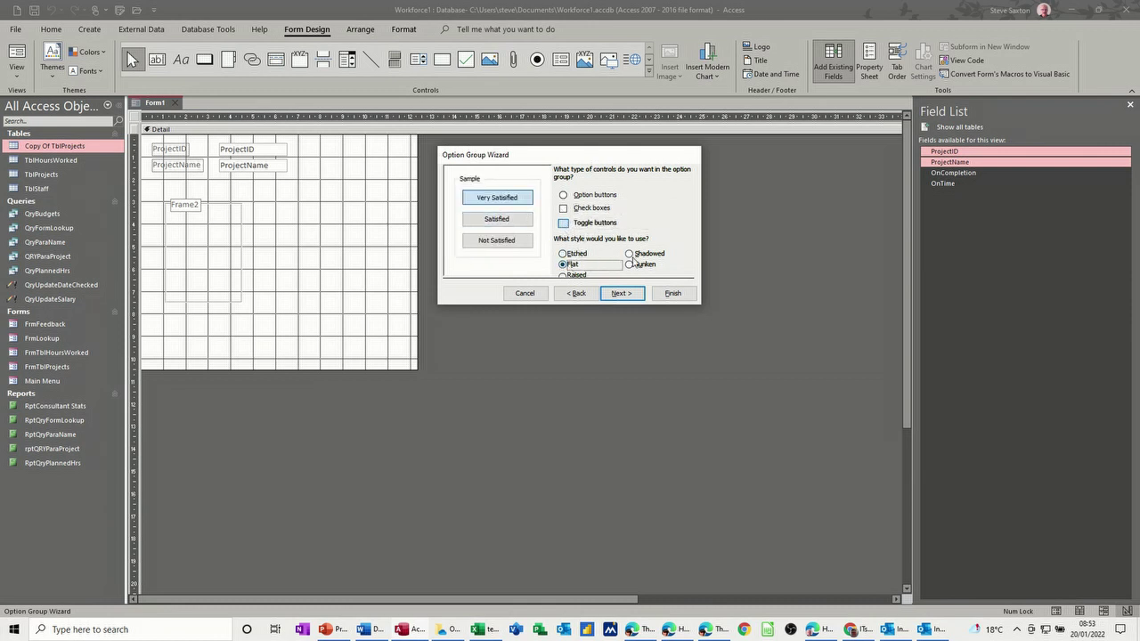
Apply the sunken style, caption the group OnCompletion, and finish the wizard.
{"action": "left_click", "coordinate": [634, 256]}
{"action": "left_click", "coordinate": [632, 265]}
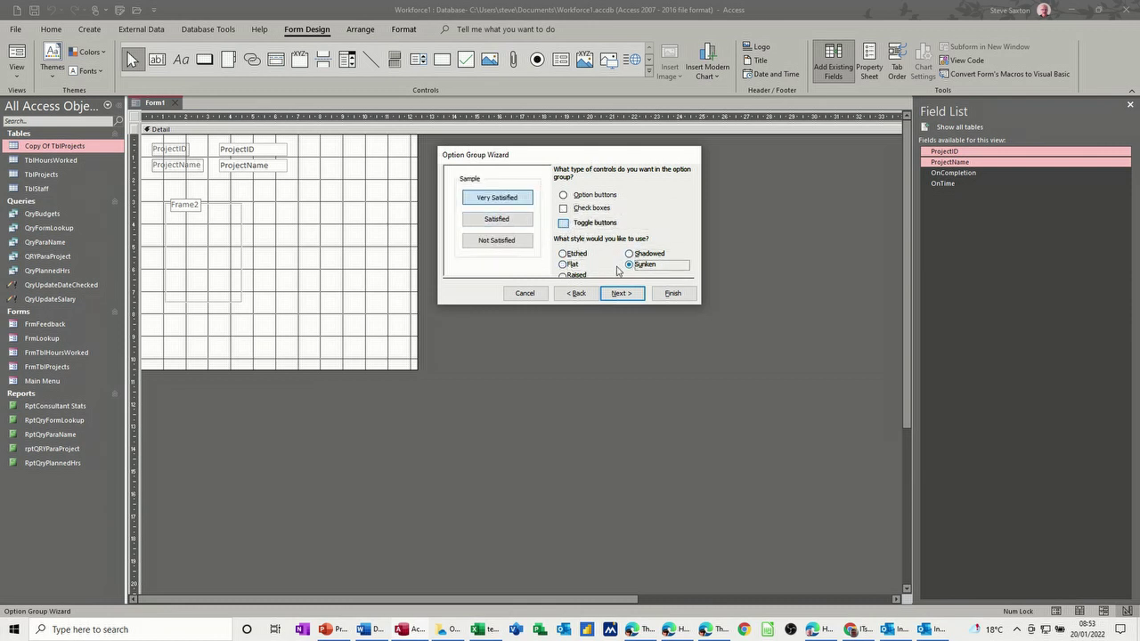
{"action": "left_click", "coordinate": [573, 277]}
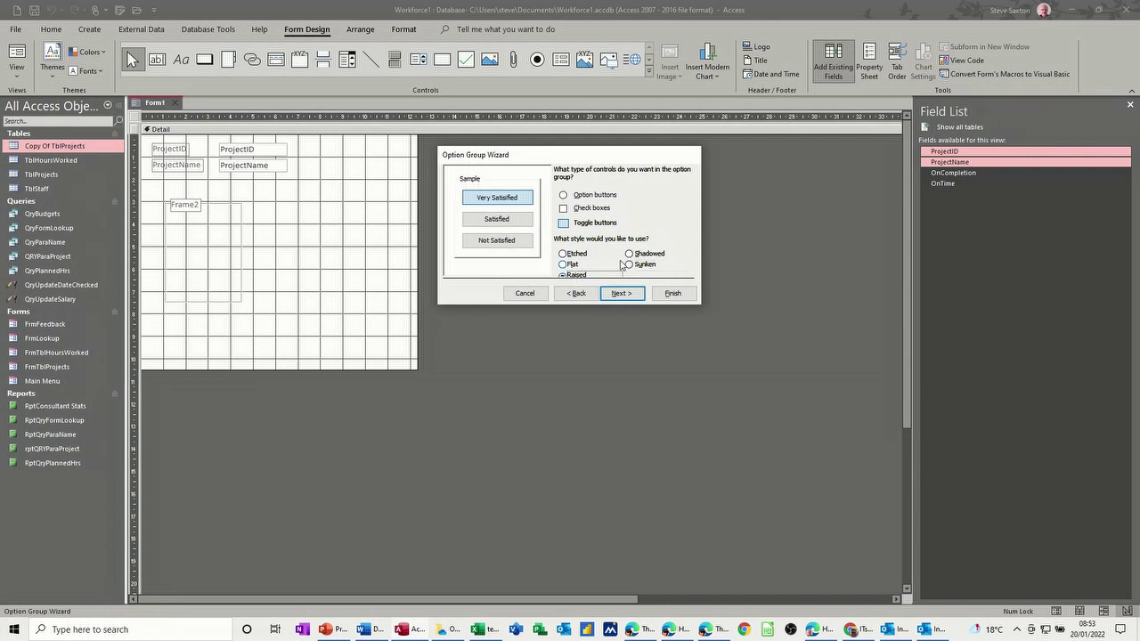
{"action": "left_click", "coordinate": [629, 264]}
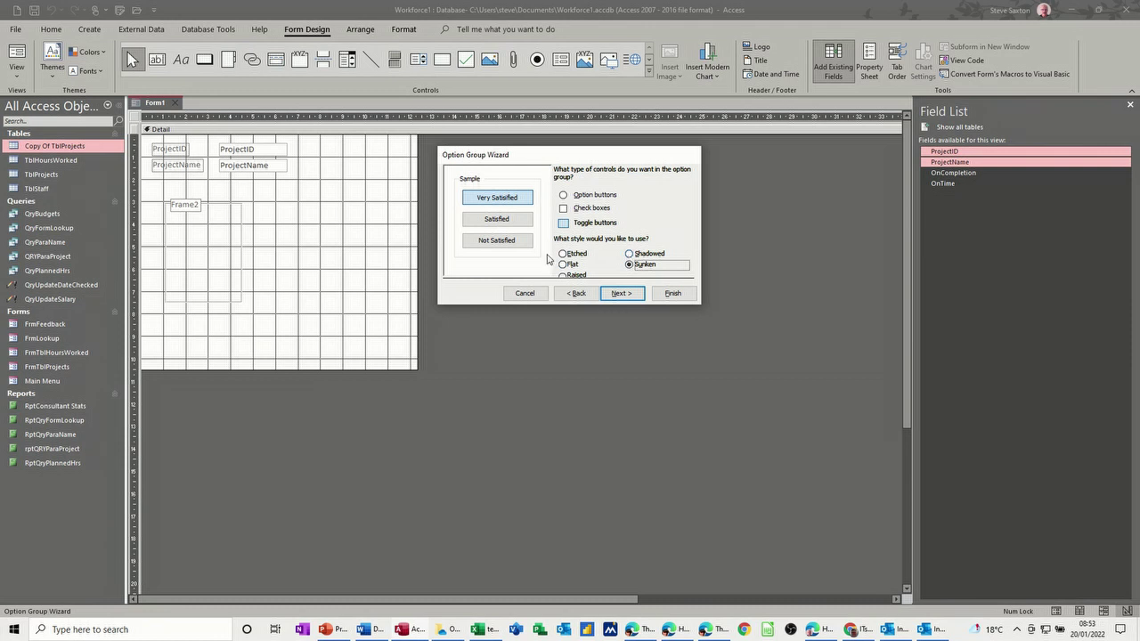
{"action": "left_click", "coordinate": [573, 255]}
{"action": "left_click", "coordinate": [623, 294]}
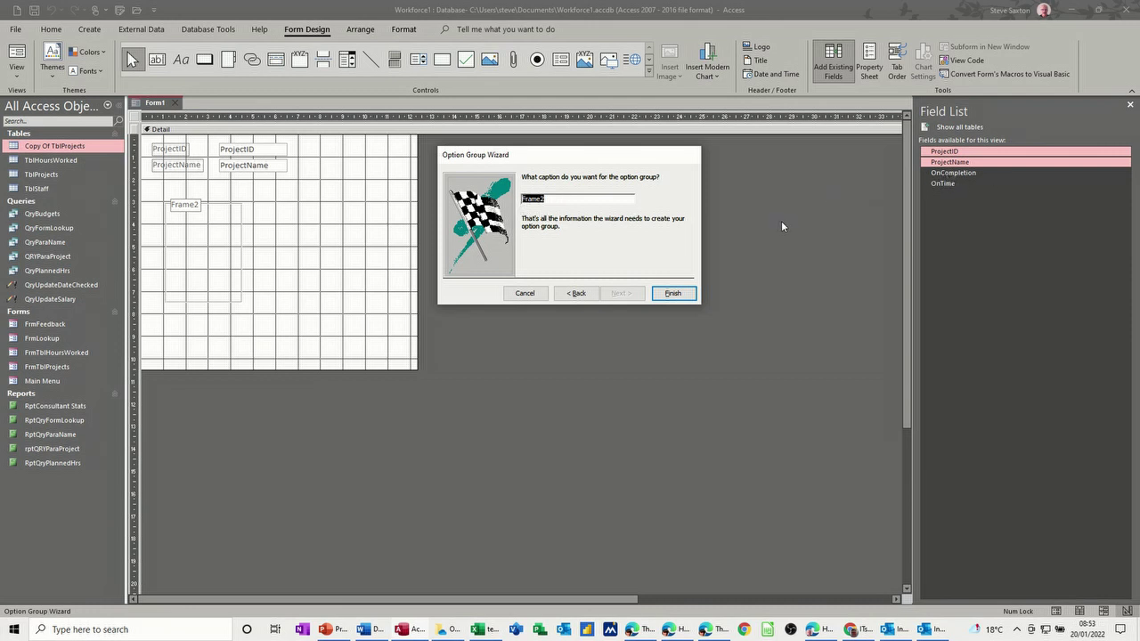
{"action": "type", "text": "OnCompletion"}
{"action": "left_click", "coordinate": [674, 293]}
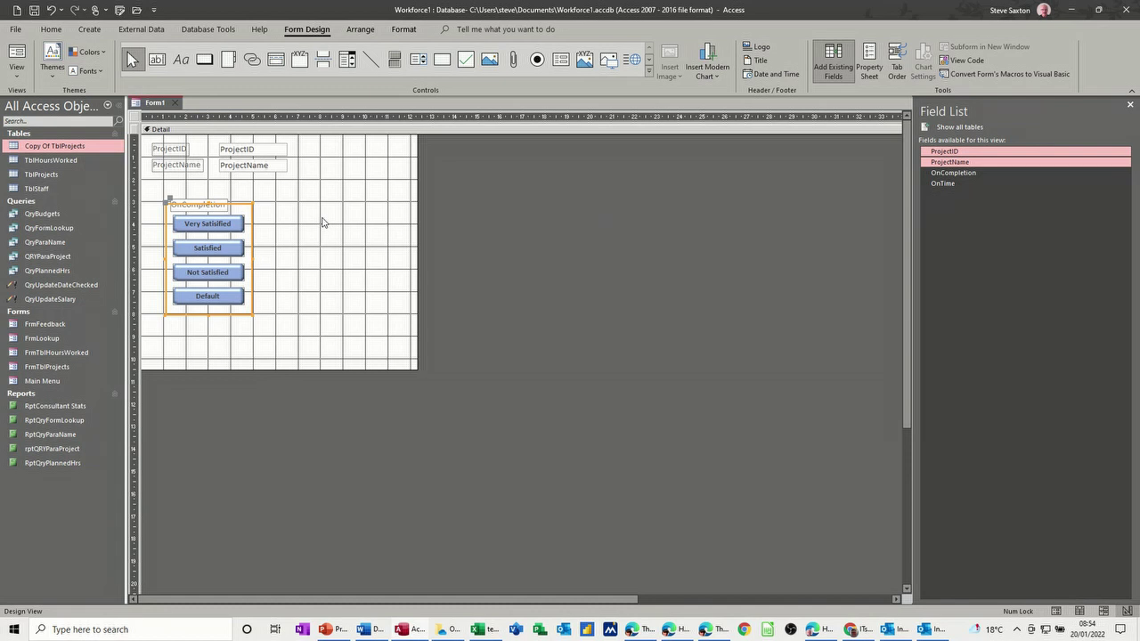
Duplicate the OnCompletion option group with Ctrl+D and move the copy beside the original.
{"action": "key", "text": "ctrl+d"}
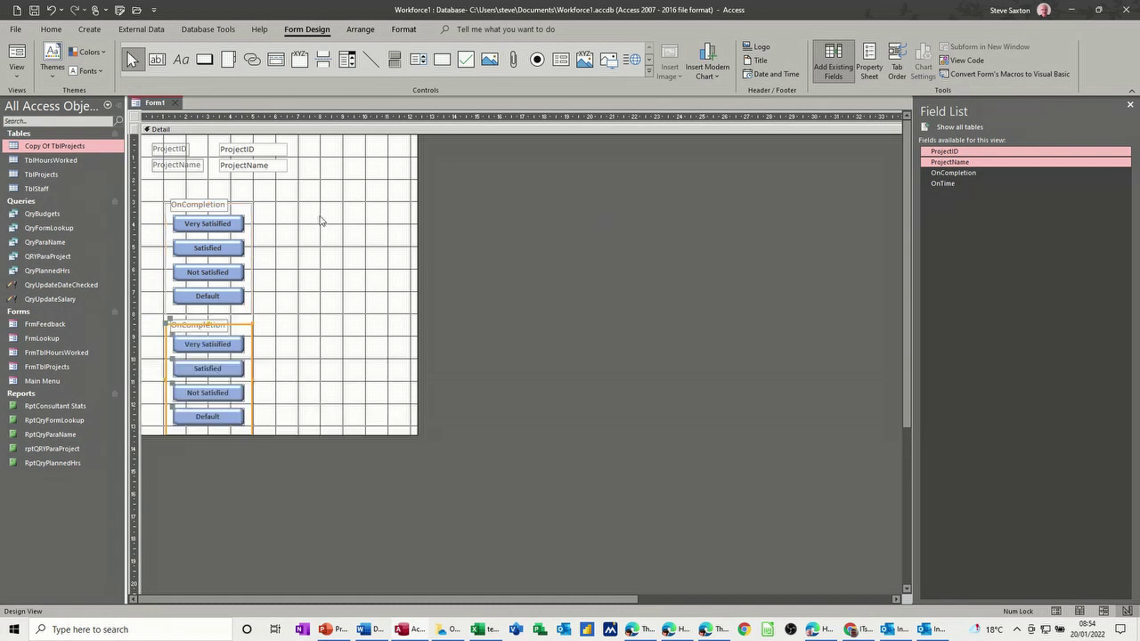
{"action": "left_click_drag", "start_coordinate": [229, 326], "coordinate": [340, 203]}
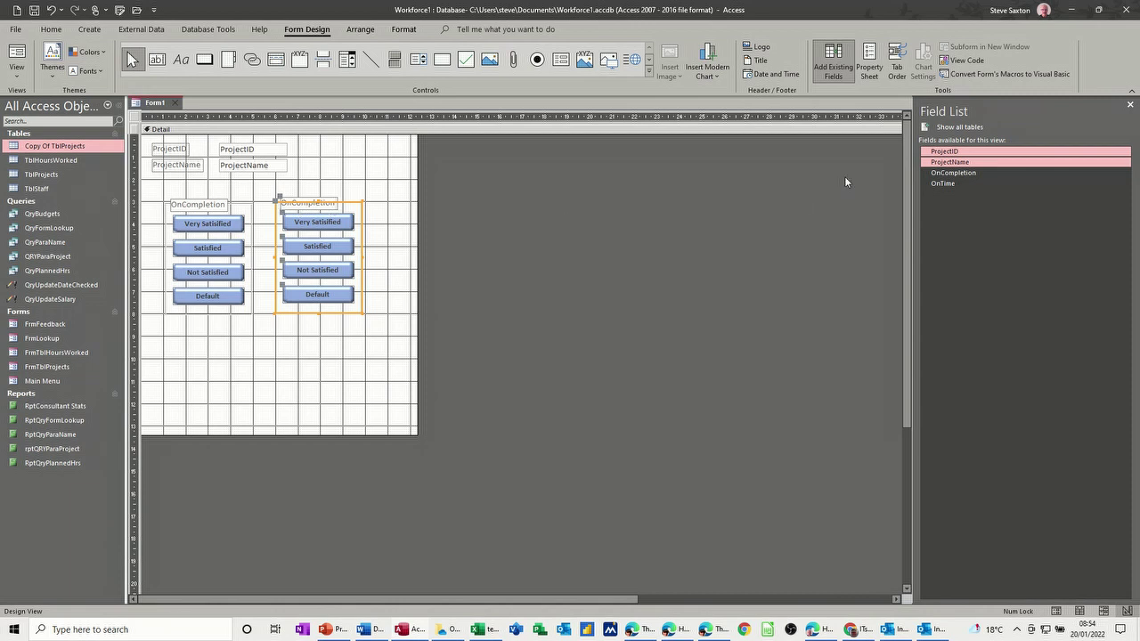
Bind the copied option group to the OnTime field and rename its caption to OnTime.
{"action": "left_click", "coordinate": [871, 60]}
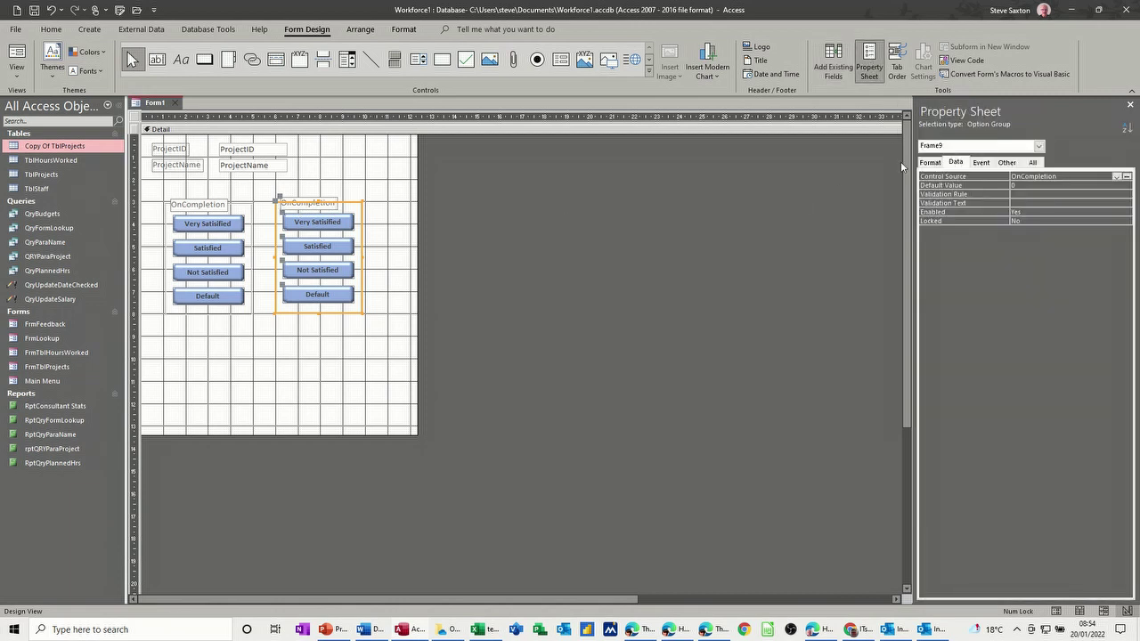
{"action": "left_click", "coordinate": [1117, 177]}
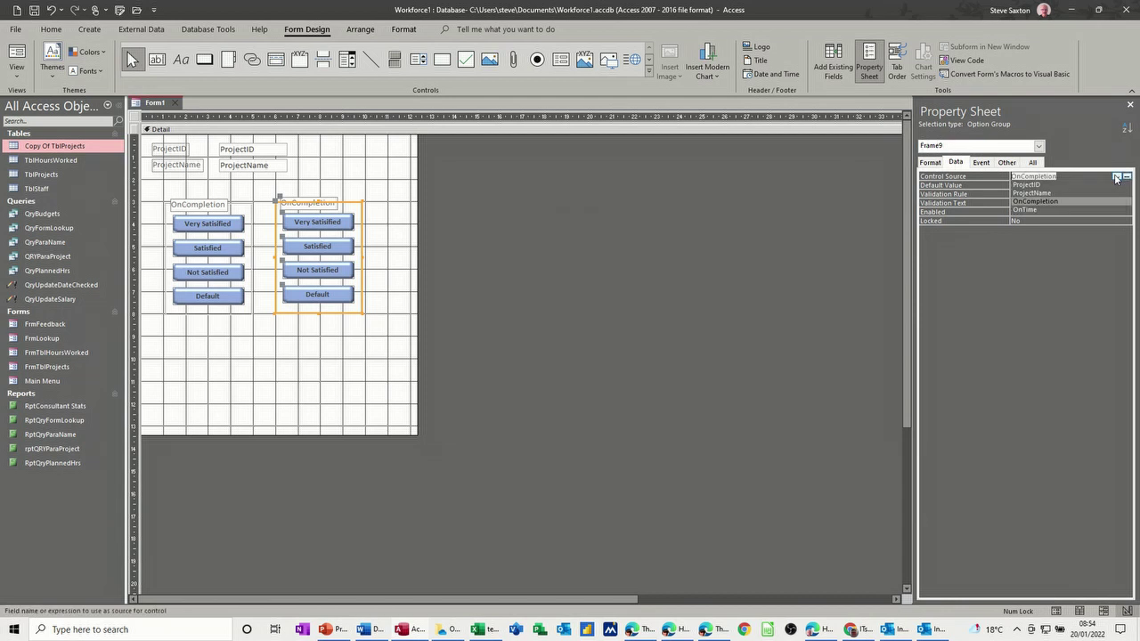
{"action": "left_click", "coordinate": [1037, 210]}
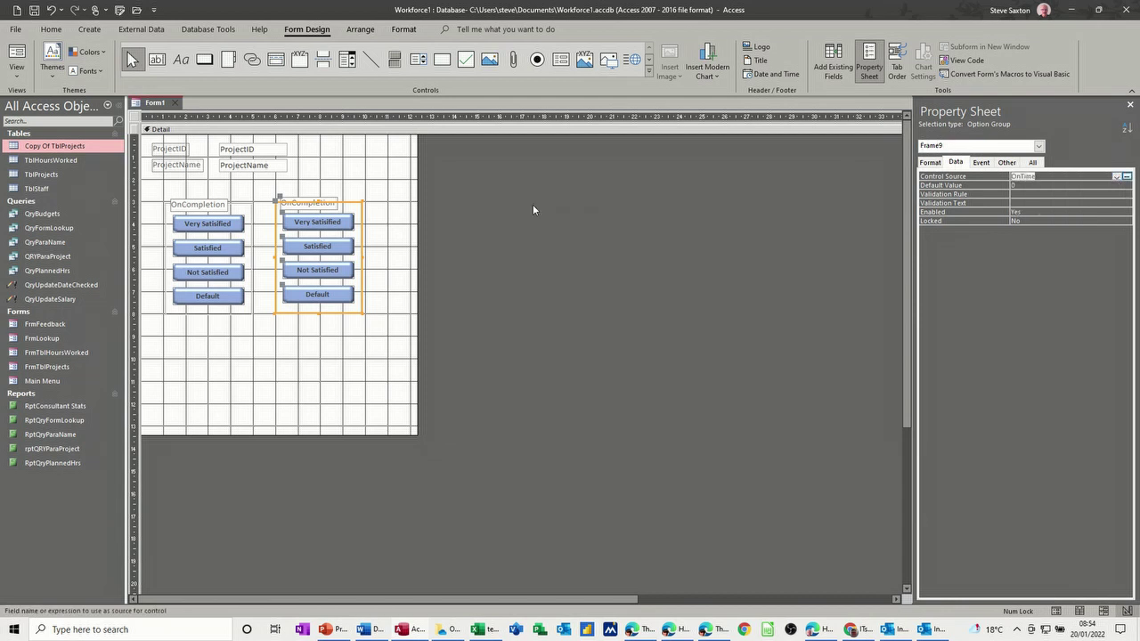
{"action": "left_click", "coordinate": [324, 207]}
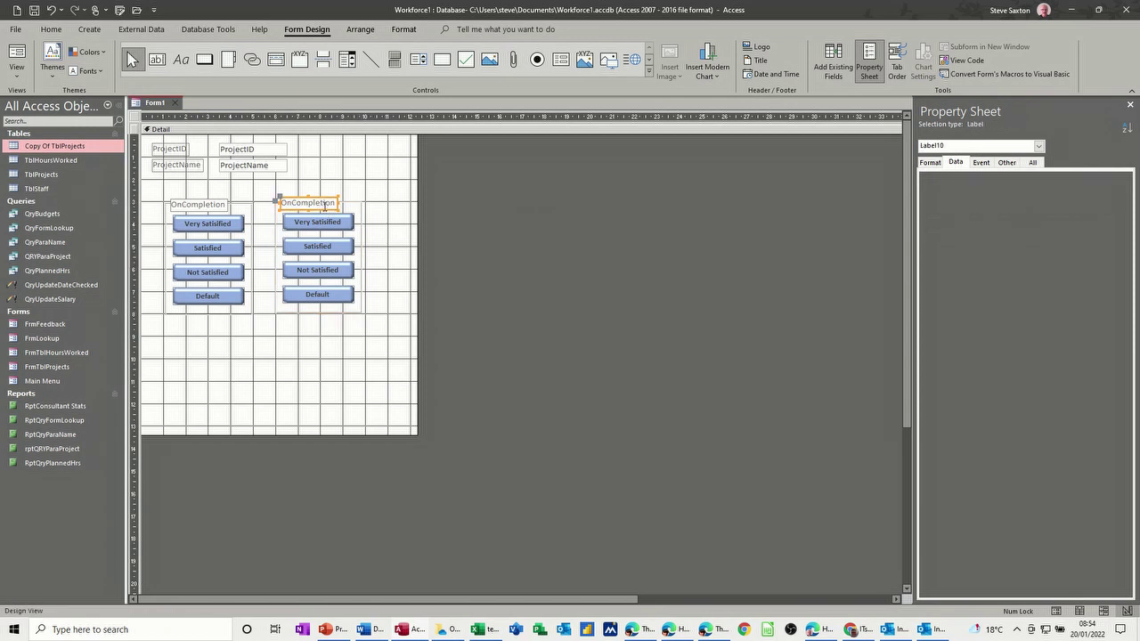
{"action": "left_click_drag", "start_coordinate": [335, 202], "coordinate": [294, 203]}
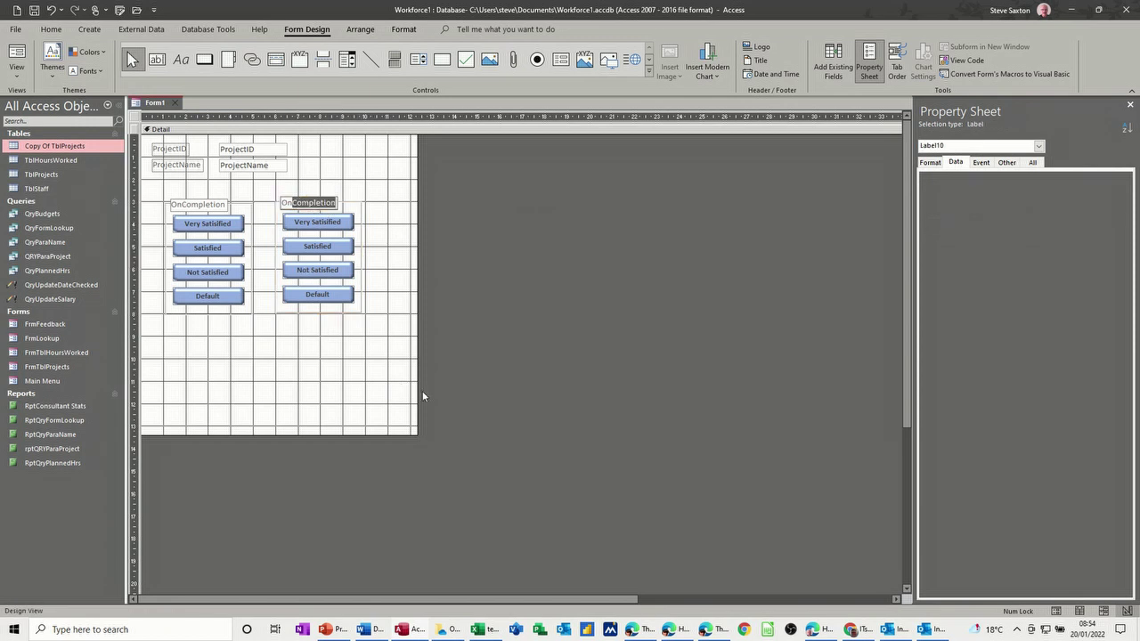
{"action": "type", "text": "Time"}
{"action": "left_click", "coordinate": [290, 362]}
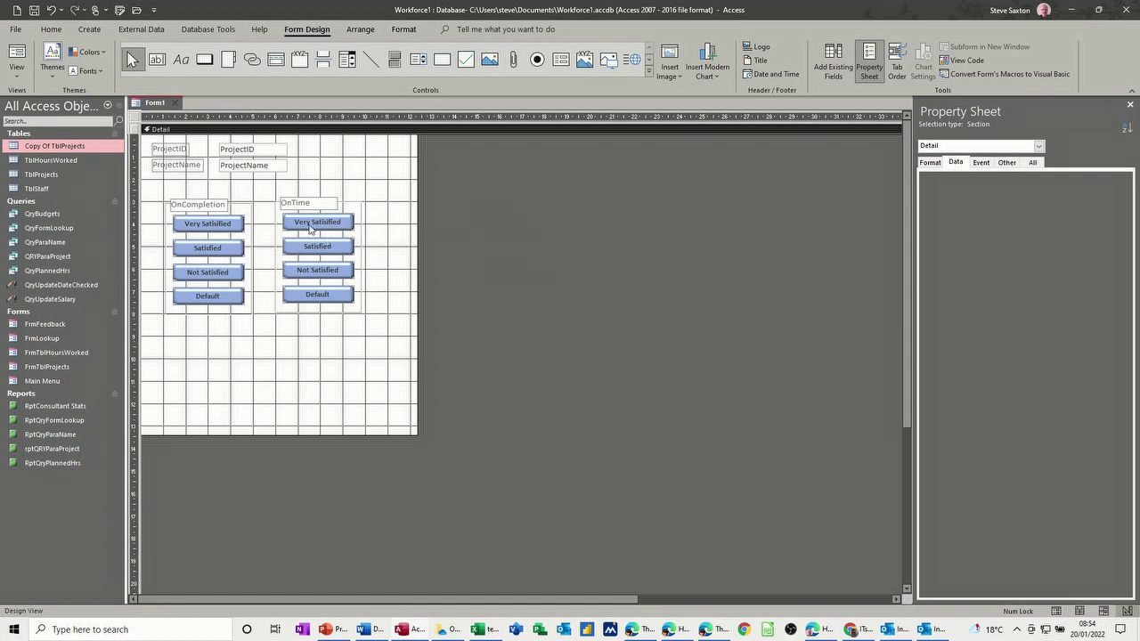
{"action": "left_click", "coordinate": [34, 11]}
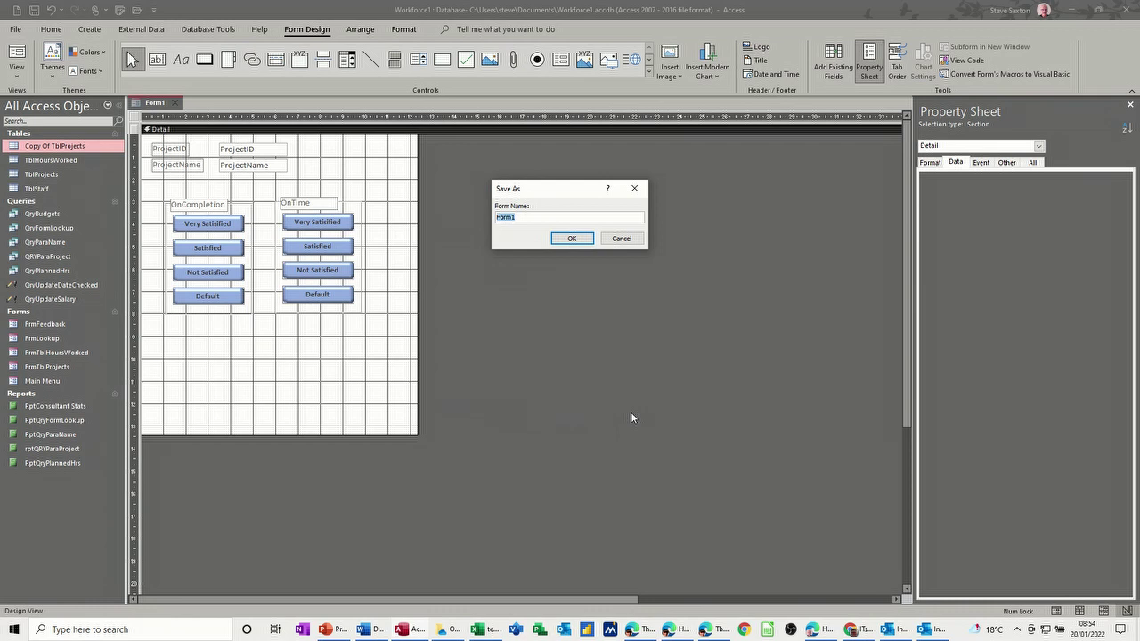
Save the form as FrmFeedback1 and switch to Form View.
{"action": "type", "text": "Feedback"}
{"action": "left_click", "coordinate": [572, 238]}
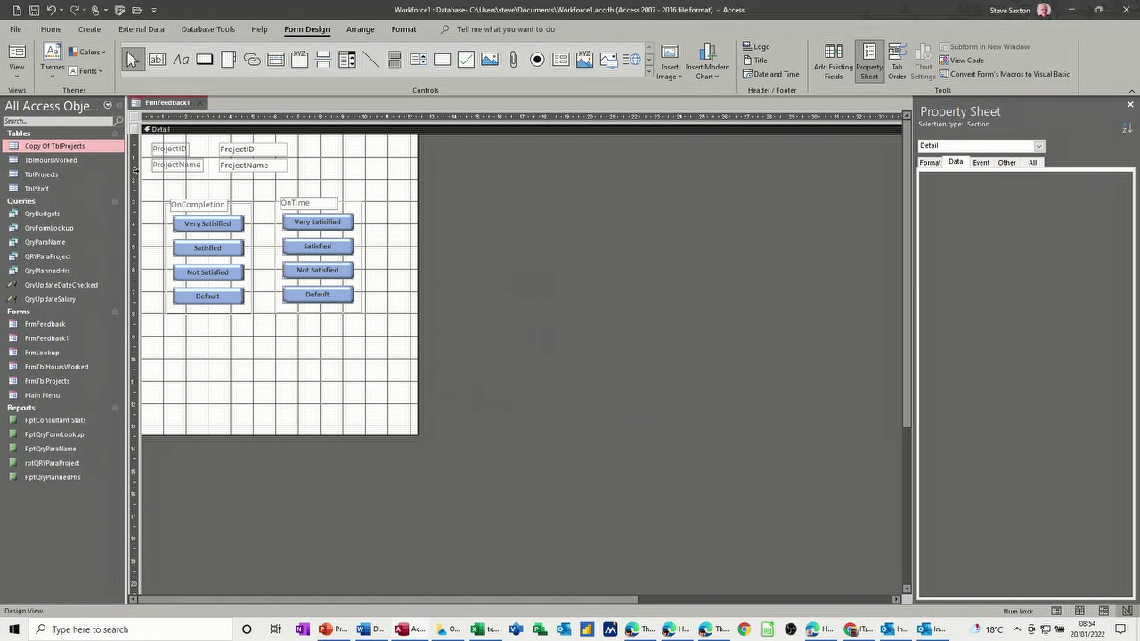
{"action": "left_click", "coordinate": [17, 58]}
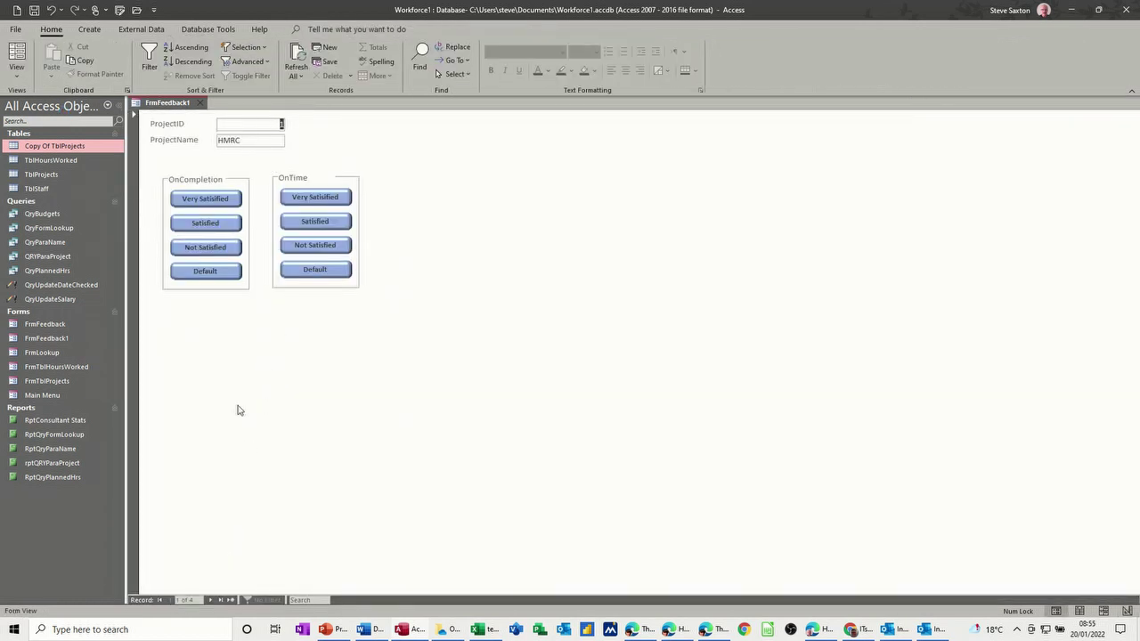
Rate HMRC Very Satisfied/Satisfied and BOE Very Satisfied for completion and timeliness.
{"action": "left_click", "coordinate": [216, 204]}
{"action": "left_click", "coordinate": [308, 223]}
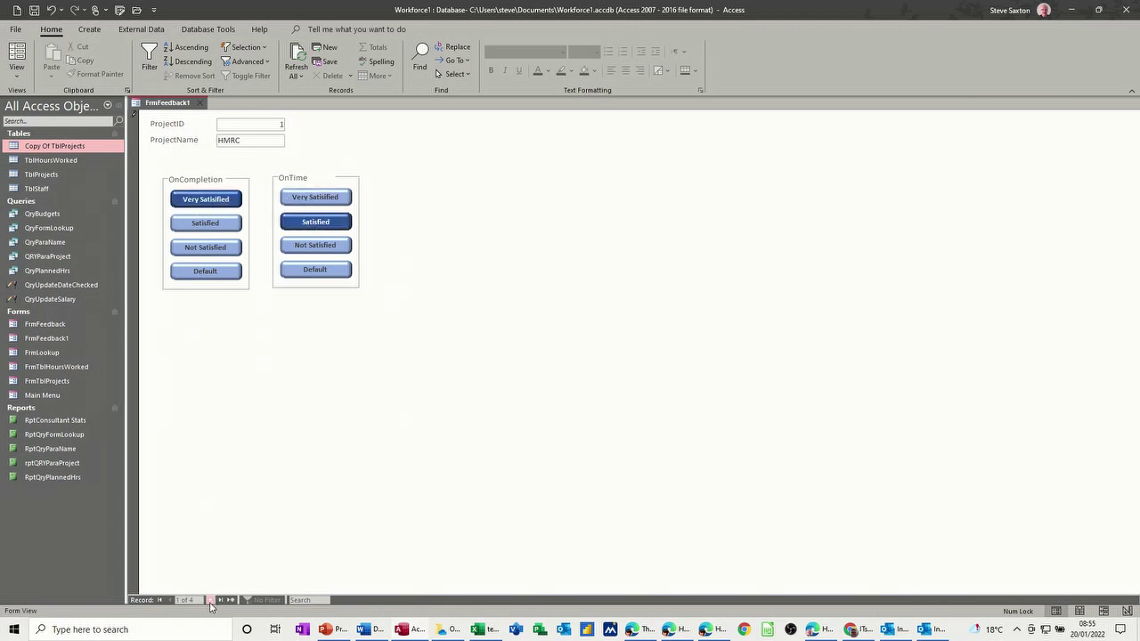
{"action": "left_click", "coordinate": [211, 600]}
{"action": "left_click", "coordinate": [189, 198]}
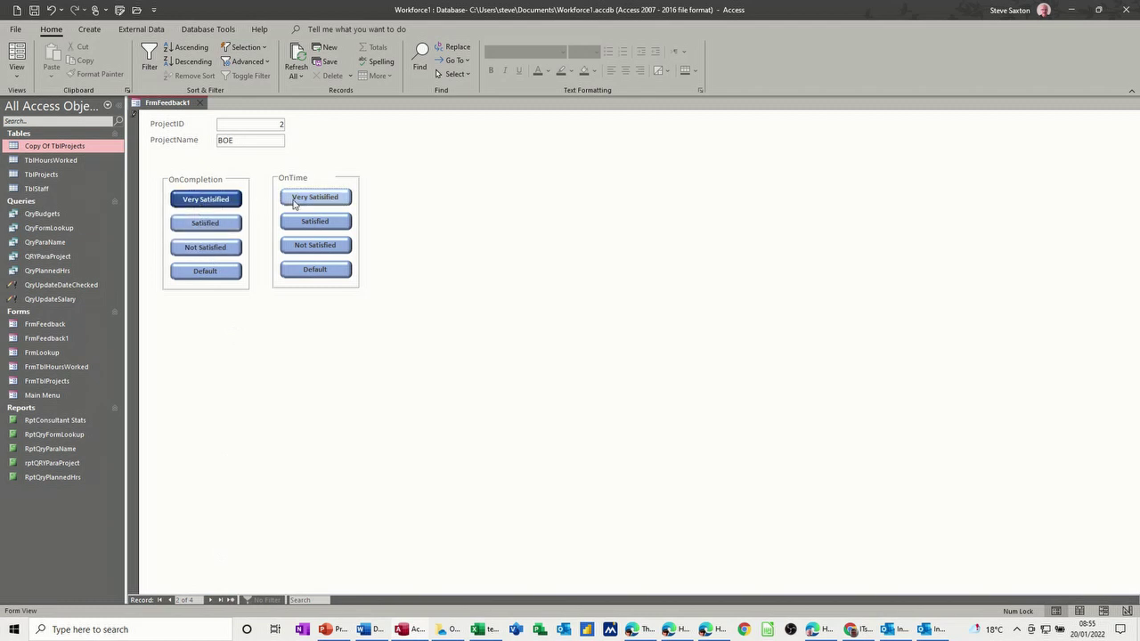
{"action": "left_click", "coordinate": [294, 202]}
{"action": "left_click", "coordinate": [210, 601]}
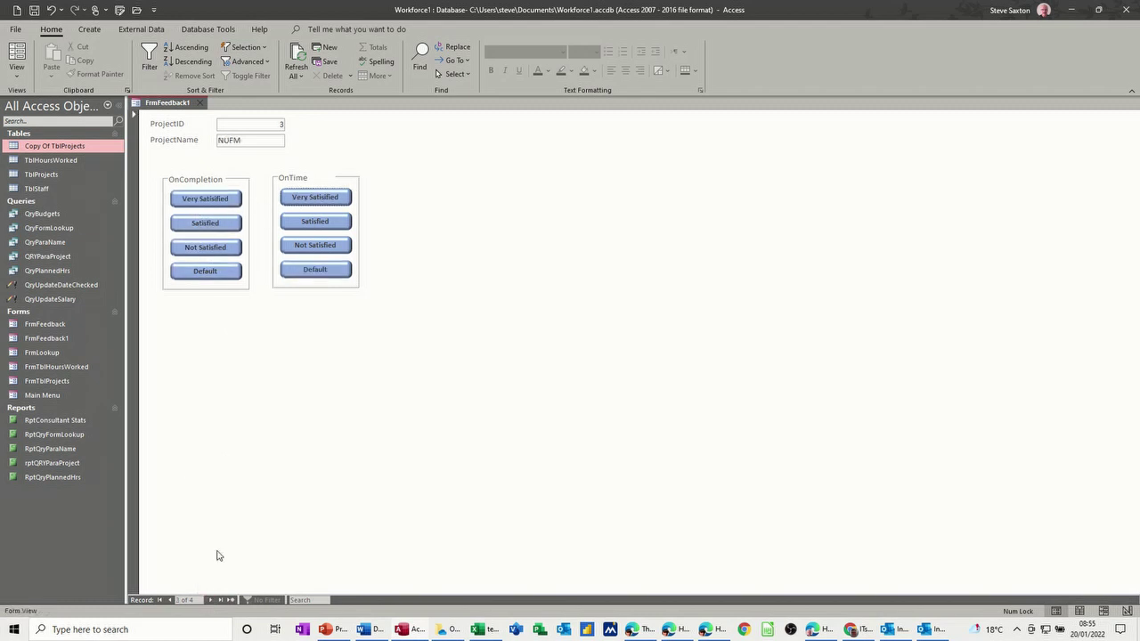
Rate NUFM Not Satisfied and CAT Satisfied on both groups, then close the form.
{"action": "left_click", "coordinate": [212, 247]}
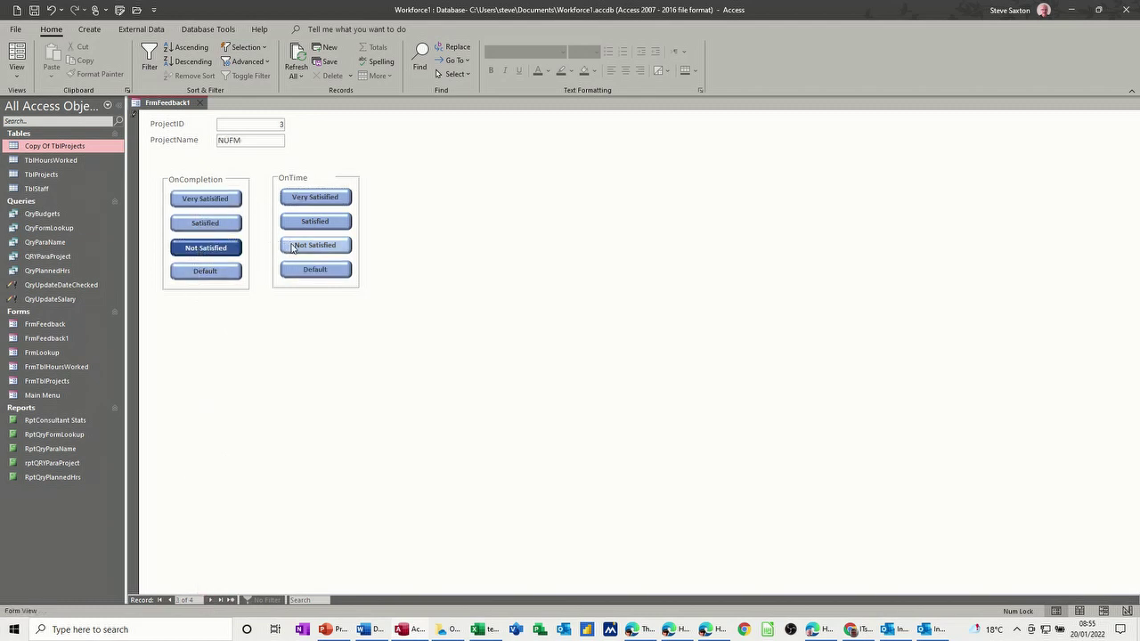
{"action": "left_click", "coordinate": [293, 247]}
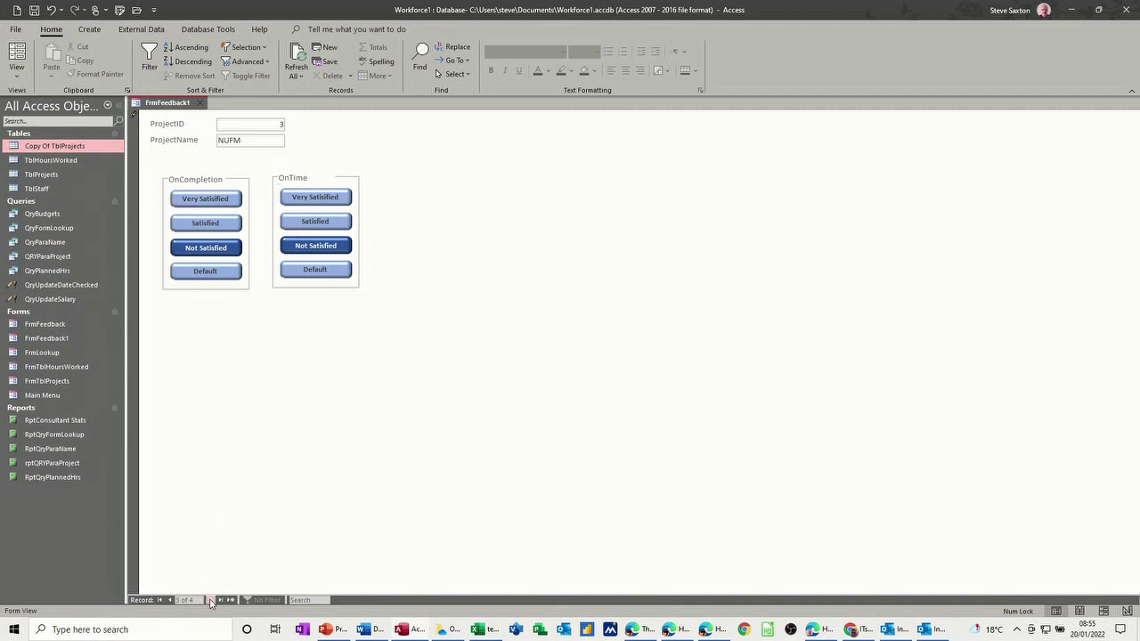
{"action": "left_click", "coordinate": [210, 600]}
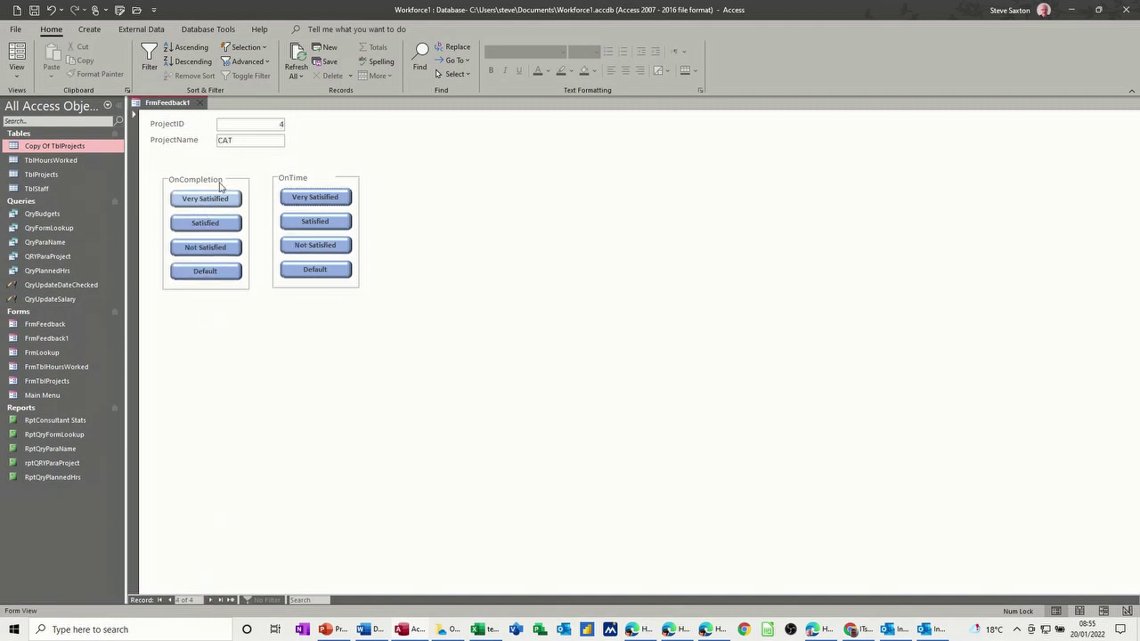
{"action": "left_click", "coordinate": [205, 224]}
{"action": "left_click", "coordinate": [311, 222]}
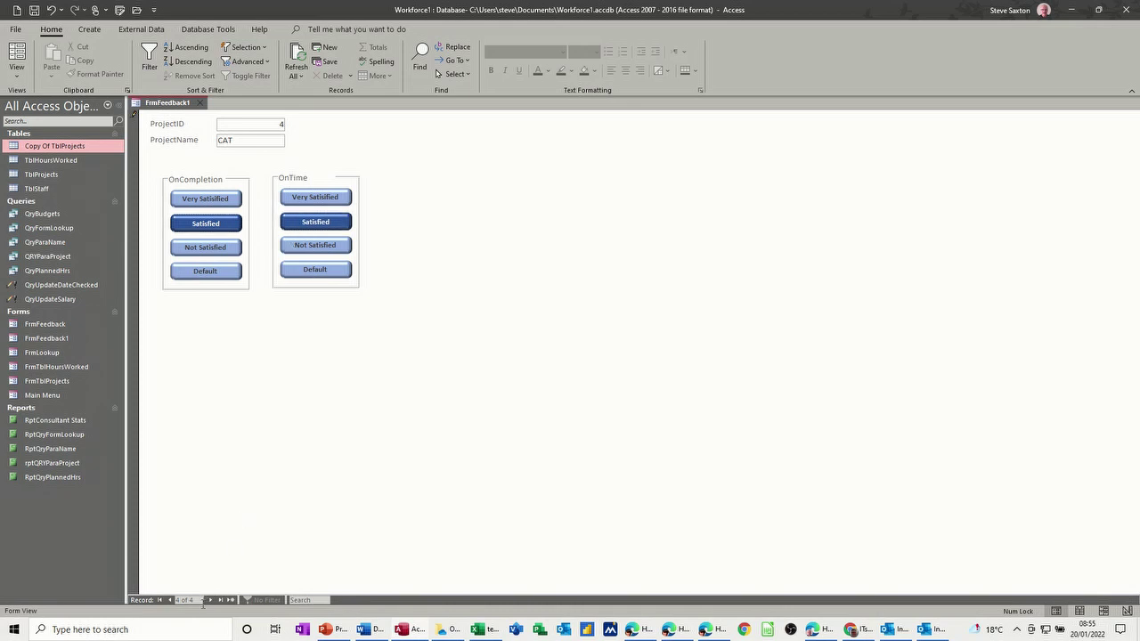
{"action": "left_click", "coordinate": [199, 104]}
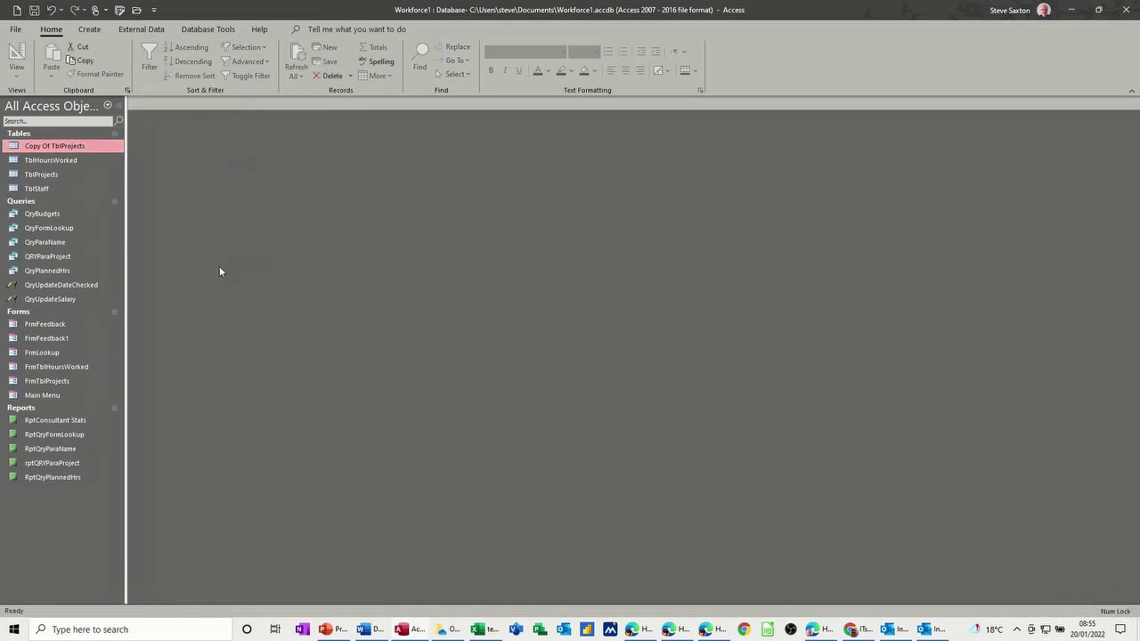
Check that Copy Of TblProjects' Totals row averages OnCompletion at 2.25 and OnTime at 2, then close it.
{"action": "double_click", "coordinate": [49, 148]}
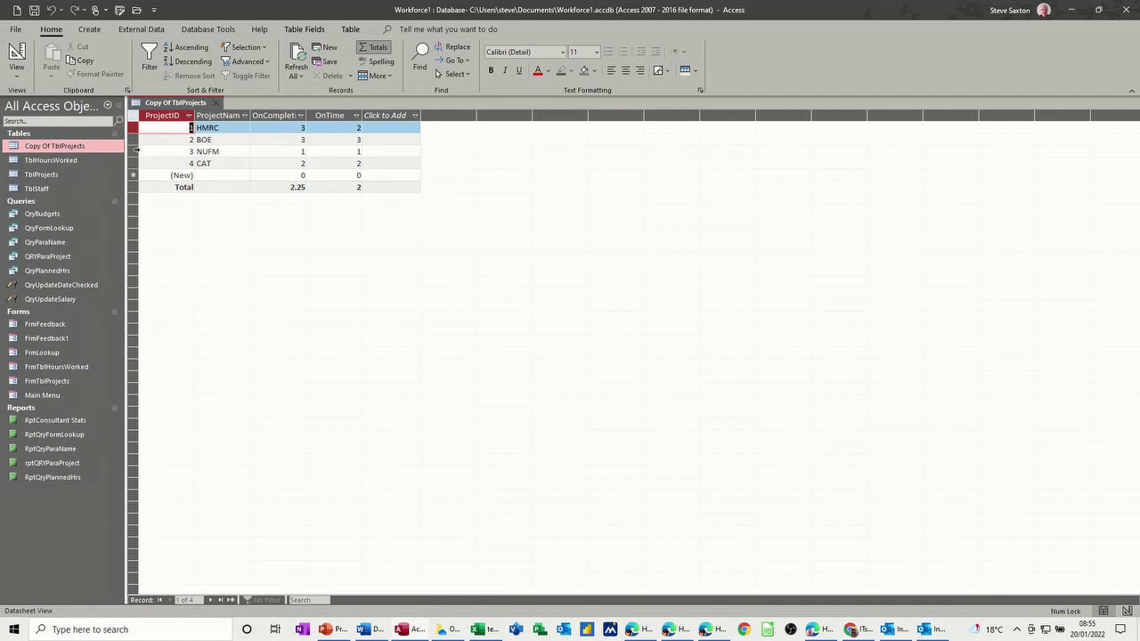
{"action": "left_click", "coordinate": [136, 150]}
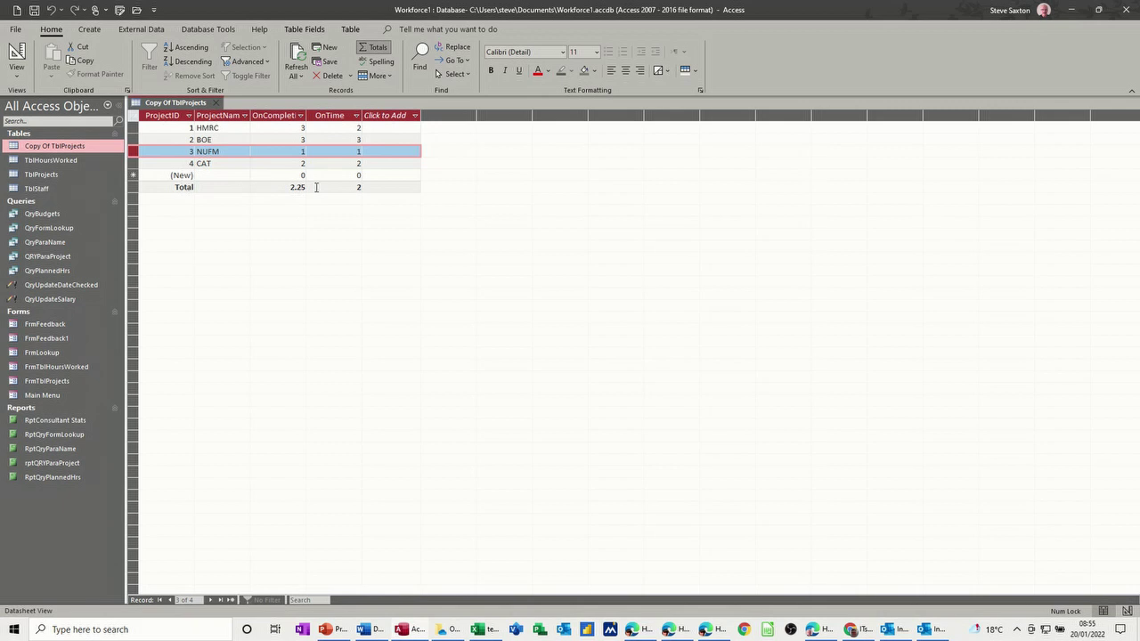
{"action": "left_click", "coordinate": [270, 188]}
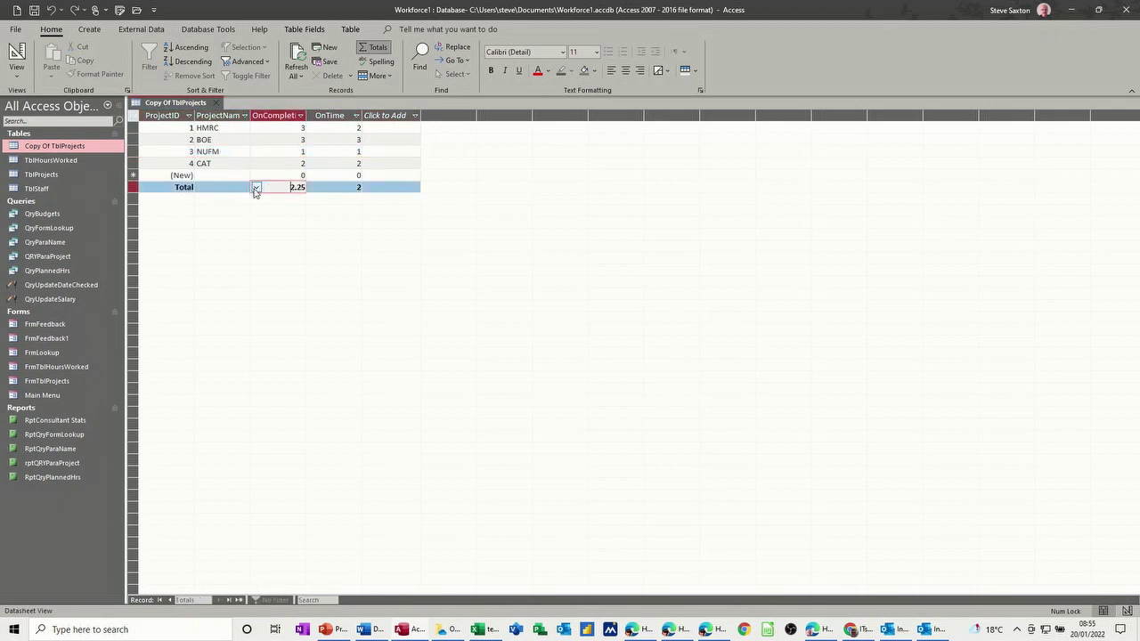
{"action": "left_click", "coordinate": [256, 189]}
{"action": "left_click", "coordinate": [256, 189]}
{"action": "left_click", "coordinate": [321, 187]}
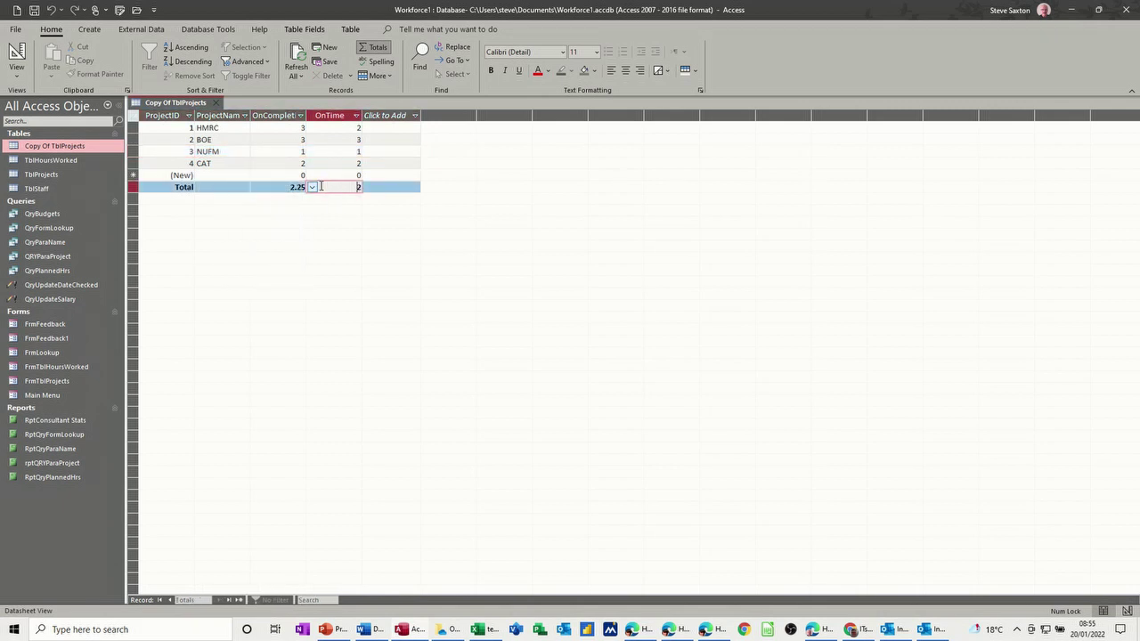
{"action": "left_click", "coordinate": [312, 188]}
{"action": "left_click", "coordinate": [312, 188]}
{"action": "left_click", "coordinate": [219, 104]}
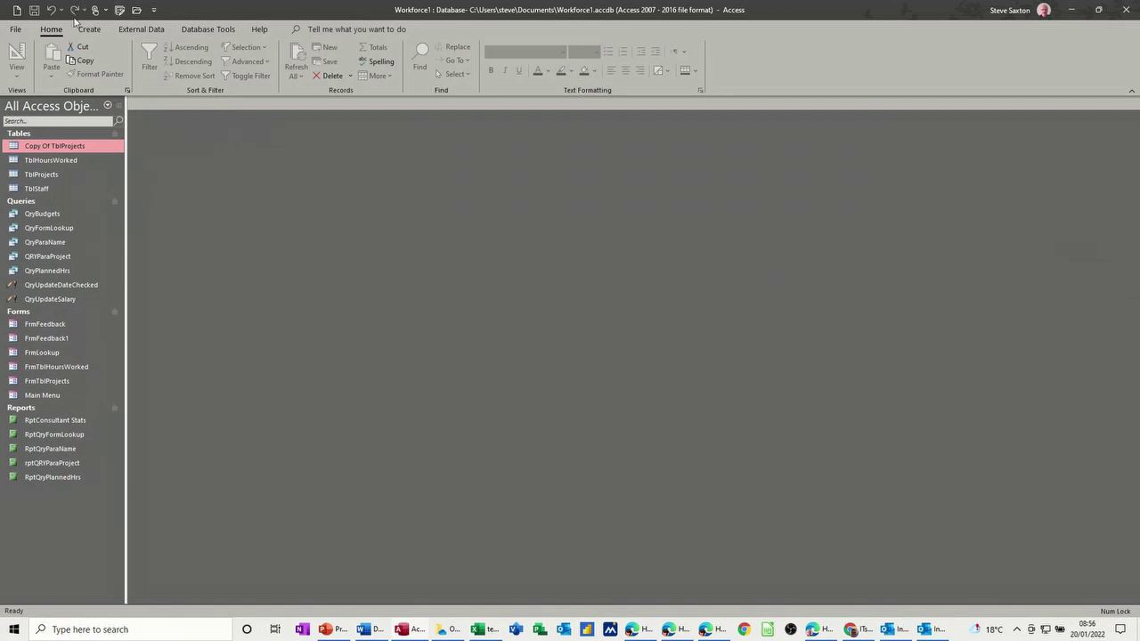
Start a blank Report Design bound to Copy Of TblProjects and show its available fields.
{"action": "left_click", "coordinate": [90, 29]}
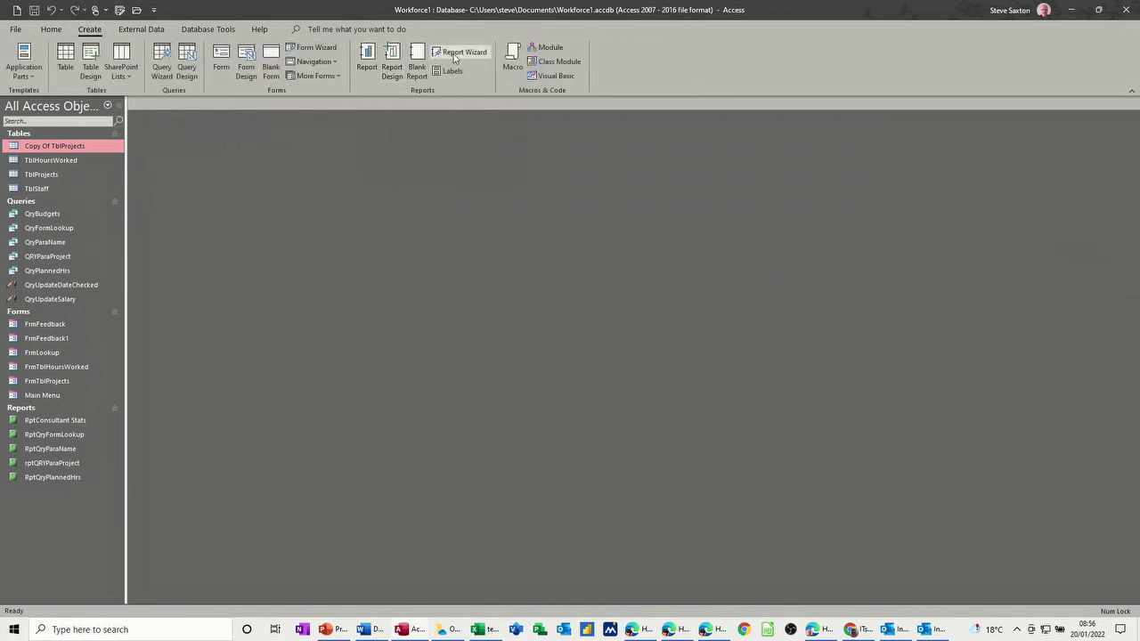
{"action": "left_click", "coordinate": [391, 58]}
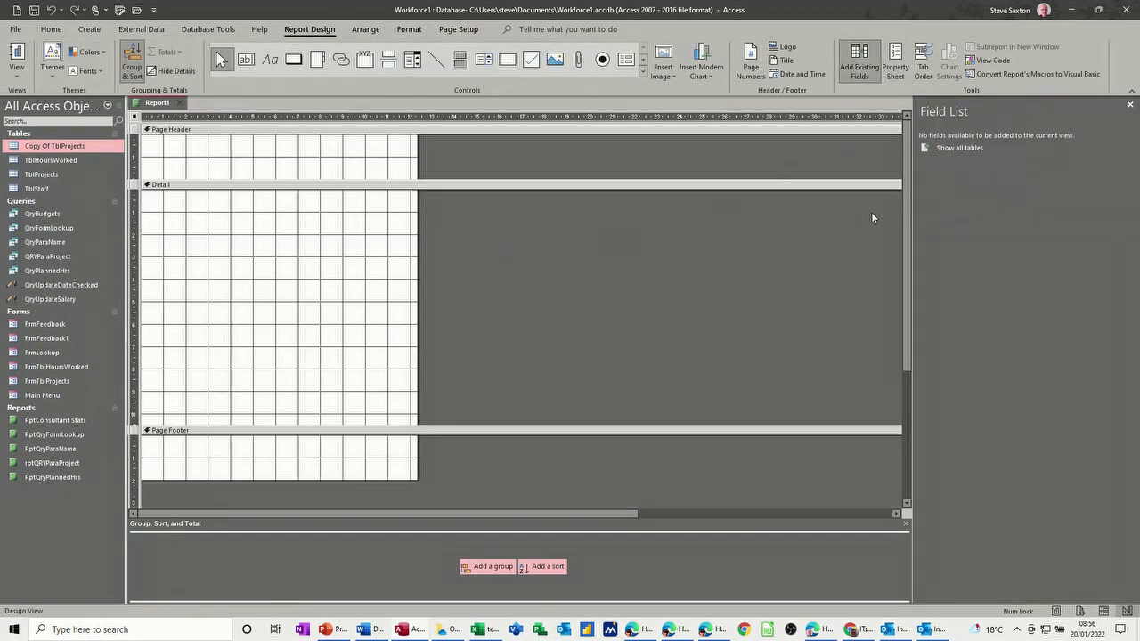
{"action": "left_click", "coordinate": [890, 73]}
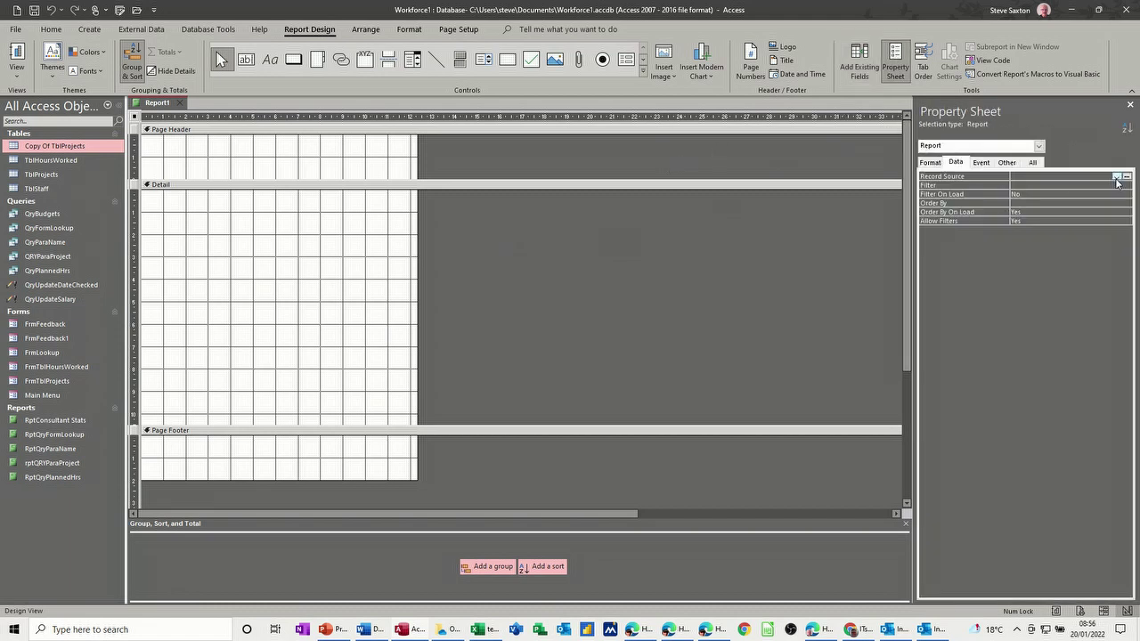
{"action": "left_click", "coordinate": [1117, 178]}
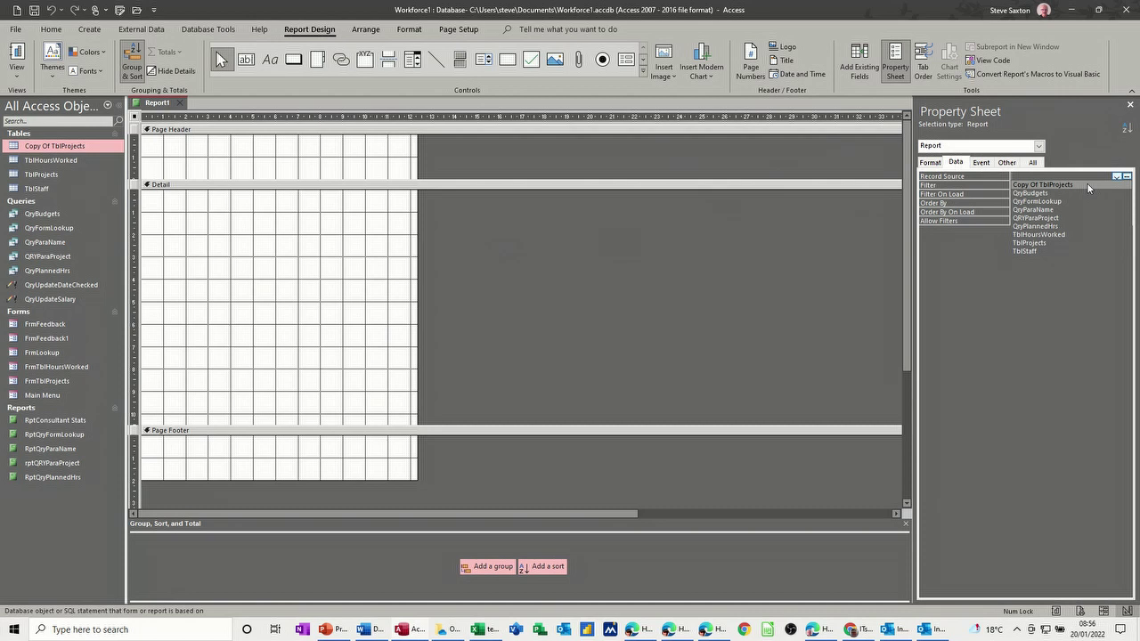
{"action": "left_click", "coordinate": [1086, 184]}
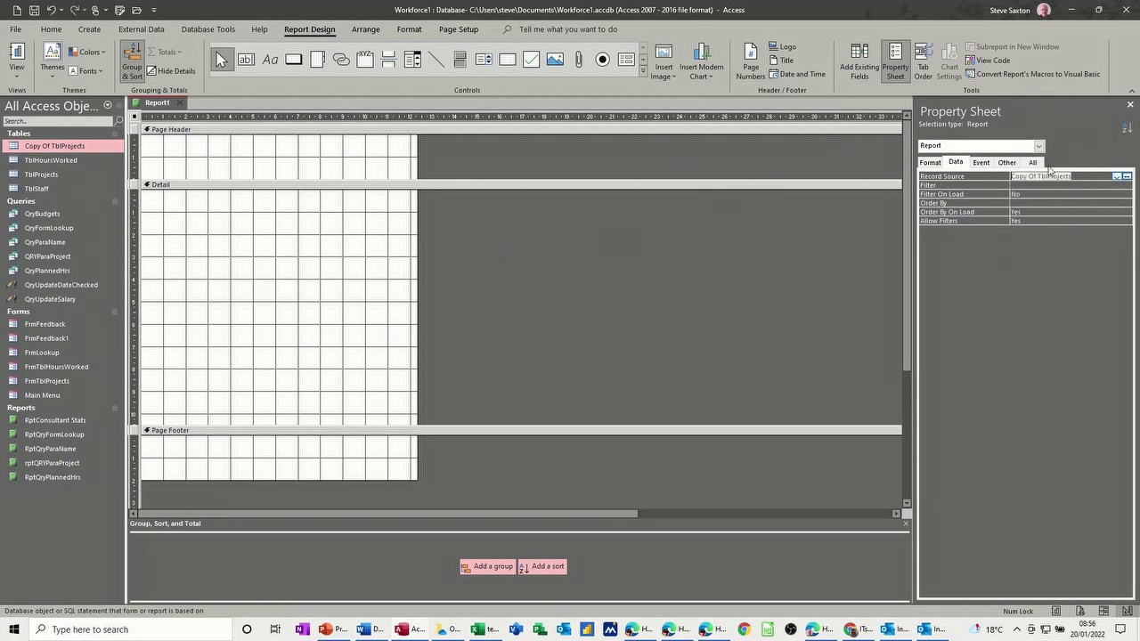
{"action": "left_click", "coordinate": [846, 62]}
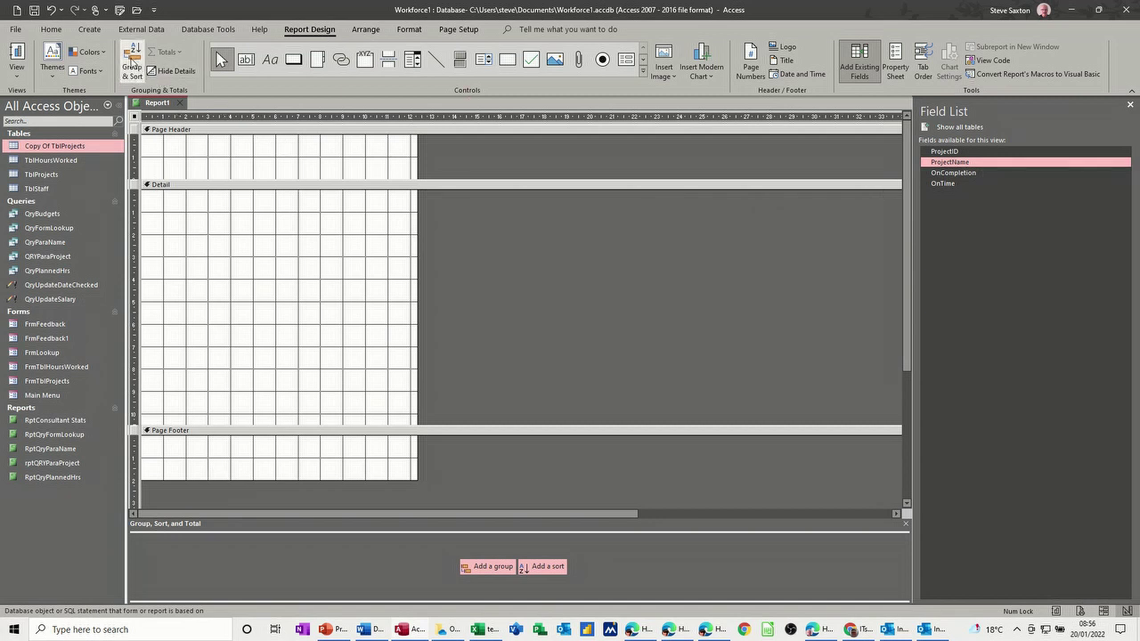
{"action": "left_click", "coordinate": [132, 64]}
Add a ProjectName grouping level in Group & Sort.
{"action": "left_click", "coordinate": [133, 64]}
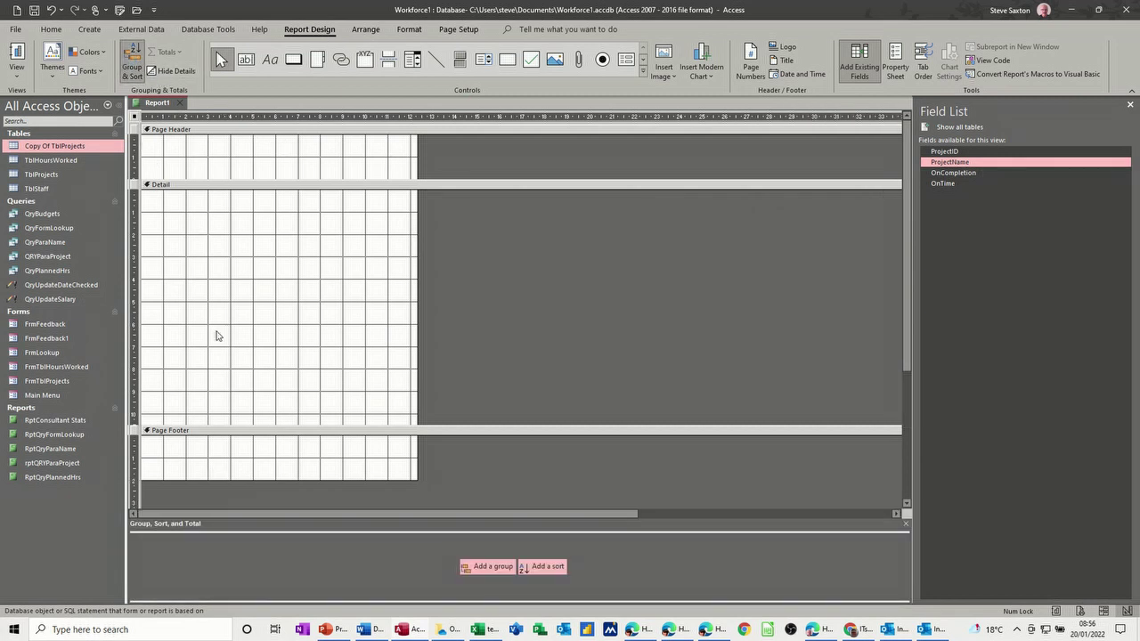
{"action": "left_click", "coordinate": [487, 567]}
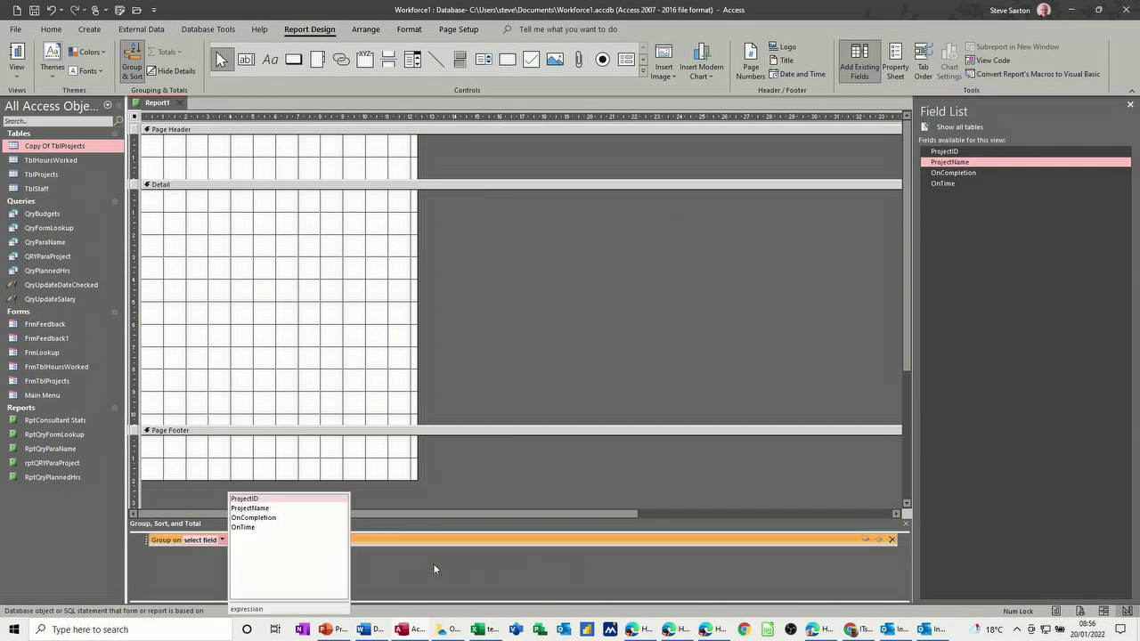
{"action": "left_click", "coordinate": [251, 508]}
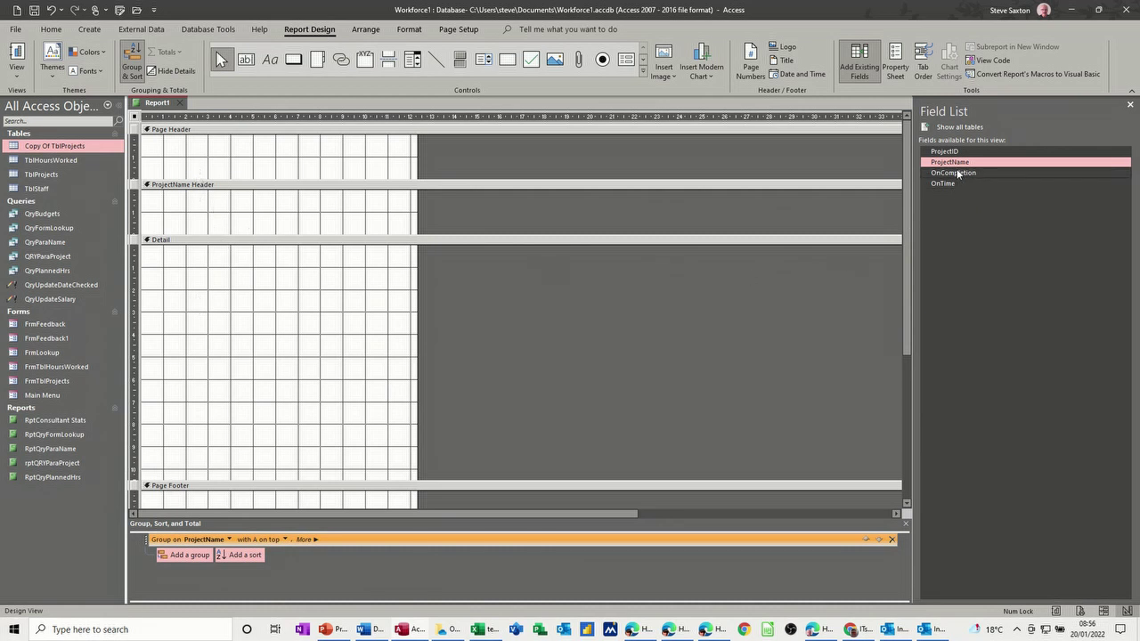
Place ProjectName in its group header and OnCompletion and OnTime in a shortened Detail section.
{"action": "left_click_drag", "start_coordinate": [955, 163], "coordinate": [199, 199]}
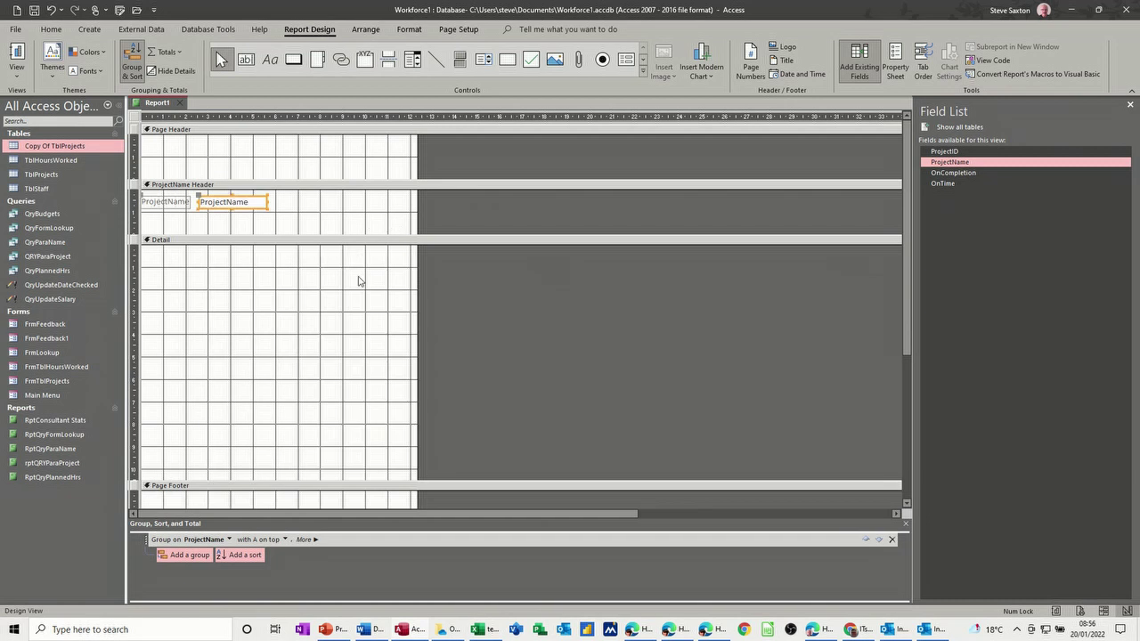
{"action": "left_click", "coordinate": [969, 175]}
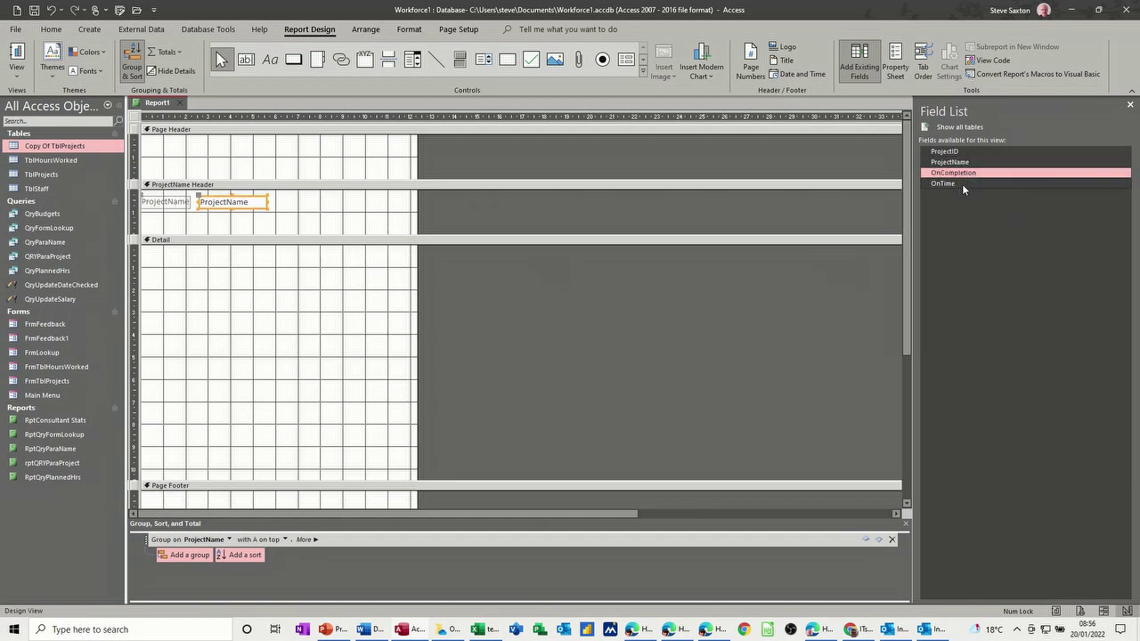
{"action": "left_click", "coordinate": [962, 184], "text": "shift"}
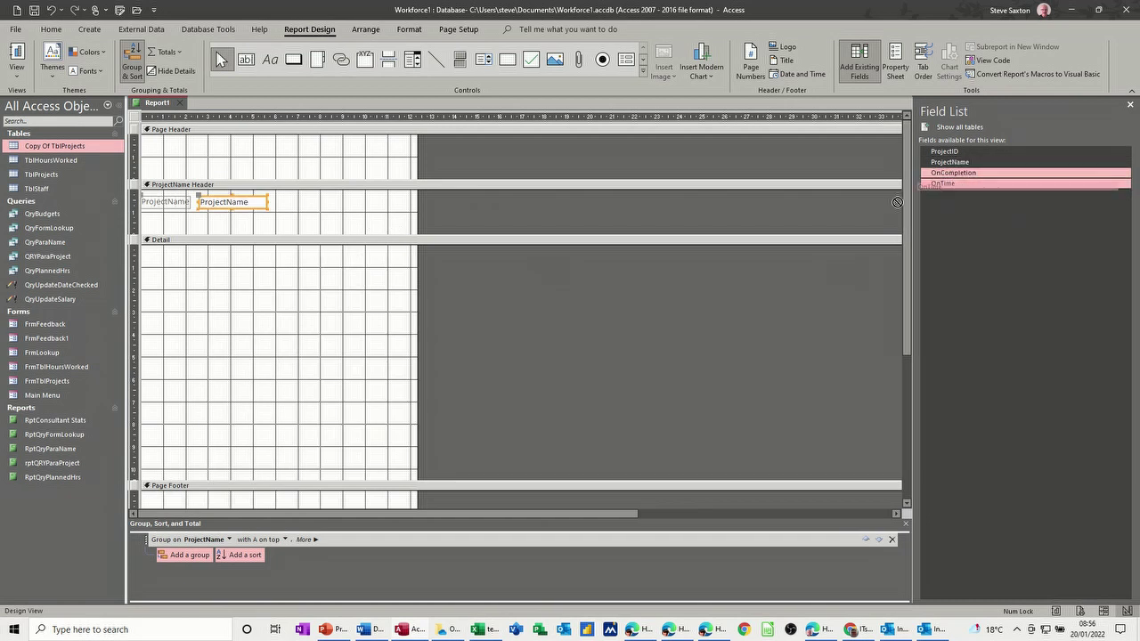
{"action": "left_click_drag", "start_coordinate": [962, 183], "coordinate": [238, 257]}
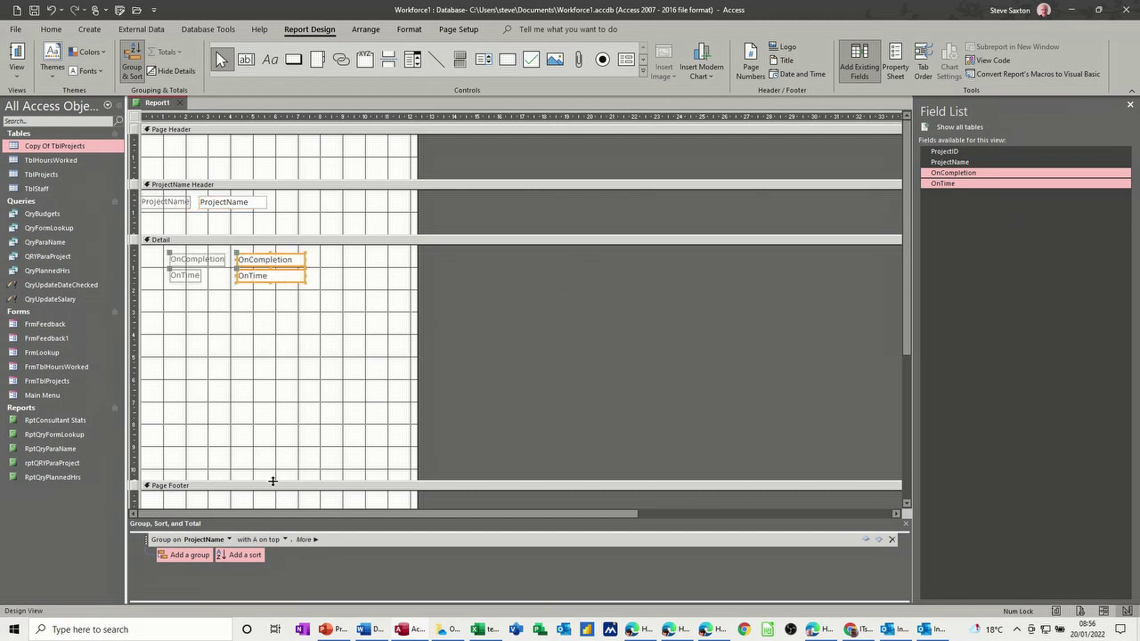
{"action": "left_click_drag", "start_coordinate": [272, 481], "coordinate": [273, 293]}
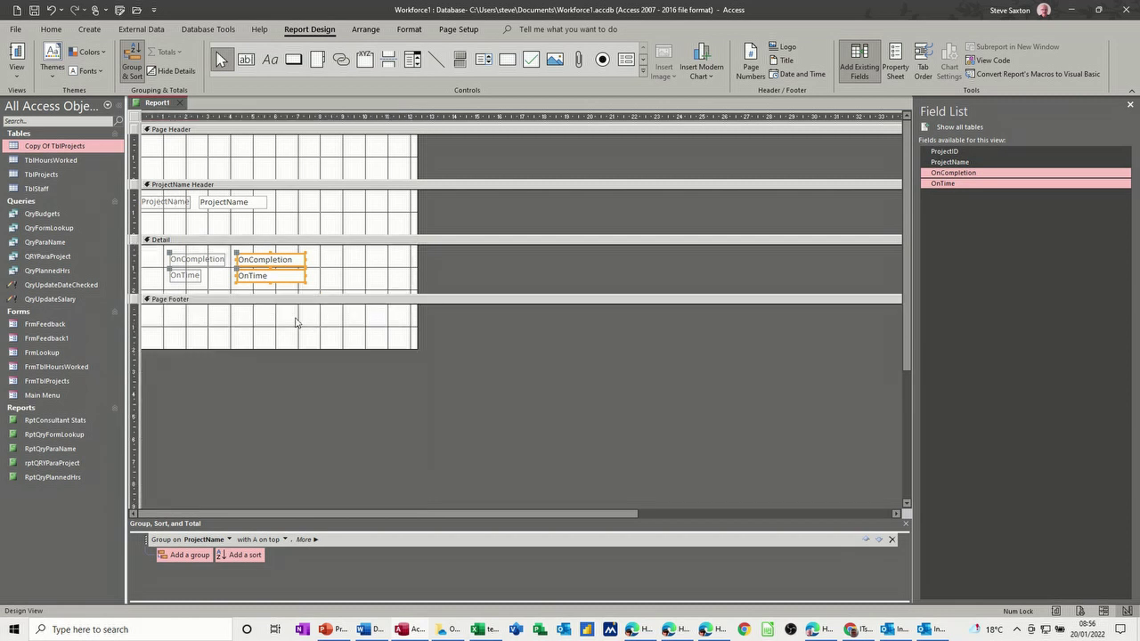
{"action": "left_click", "coordinate": [17, 55]}
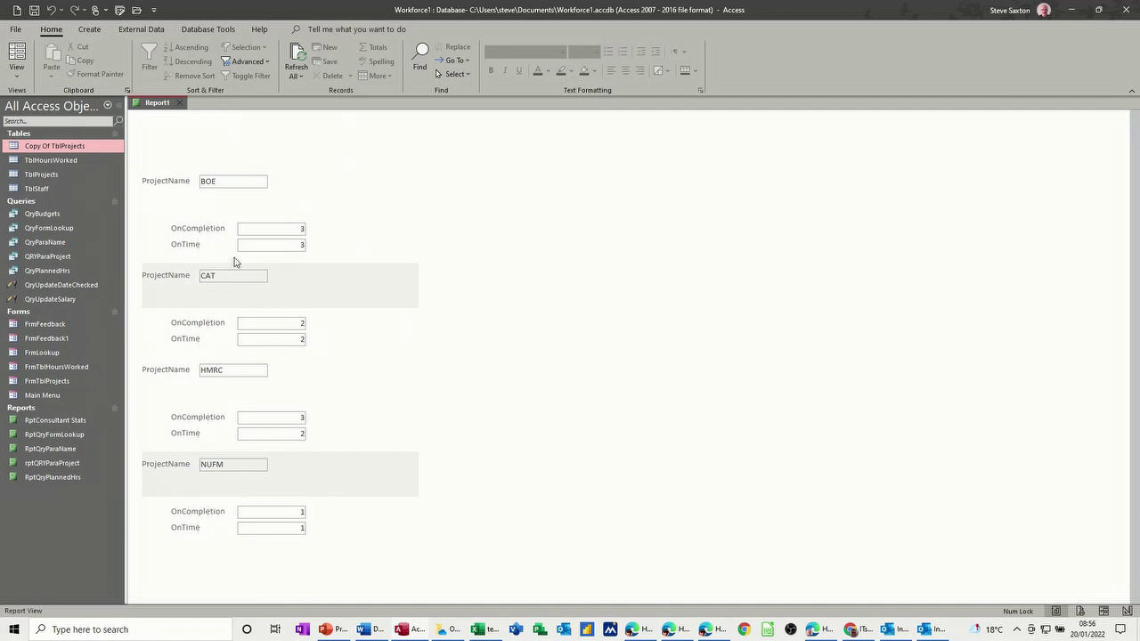
In Design View, set the OnCompletion and OnTime value boxes' Border Style to Transparent.
{"action": "left_click", "coordinate": [17, 76]}
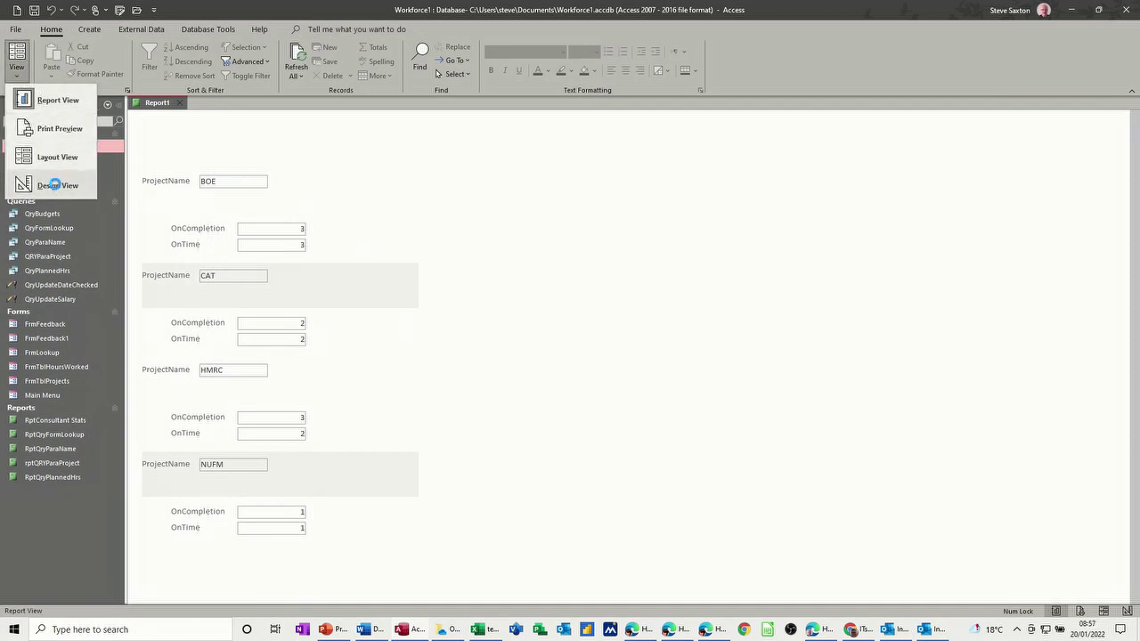
{"action": "left_click", "coordinate": [52, 185]}
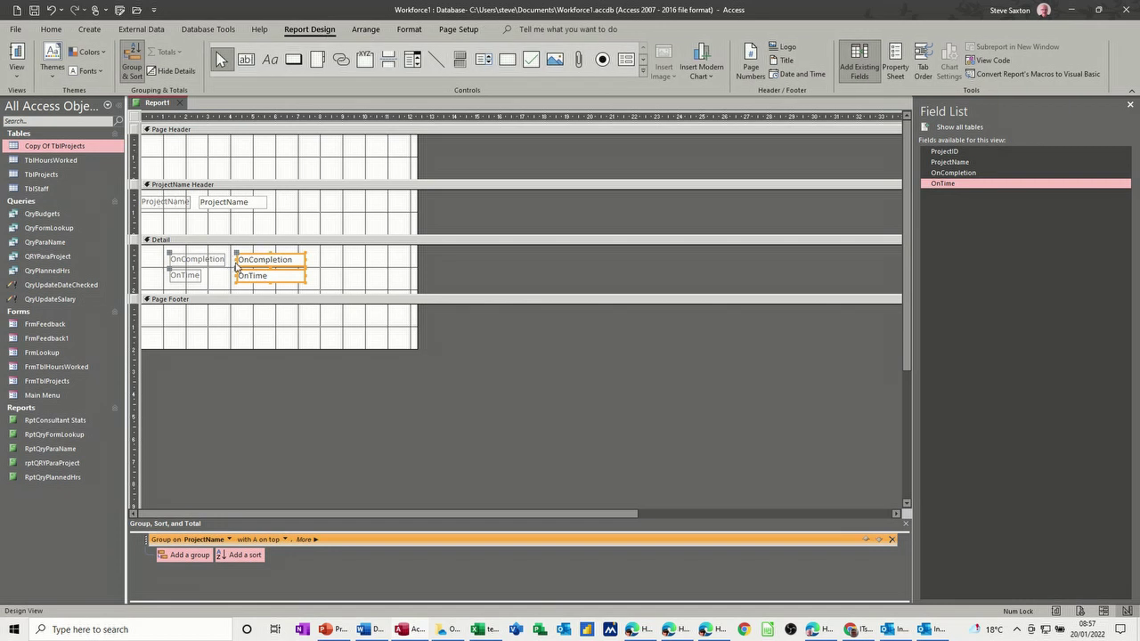
{"action": "left_click", "coordinate": [893, 66]}
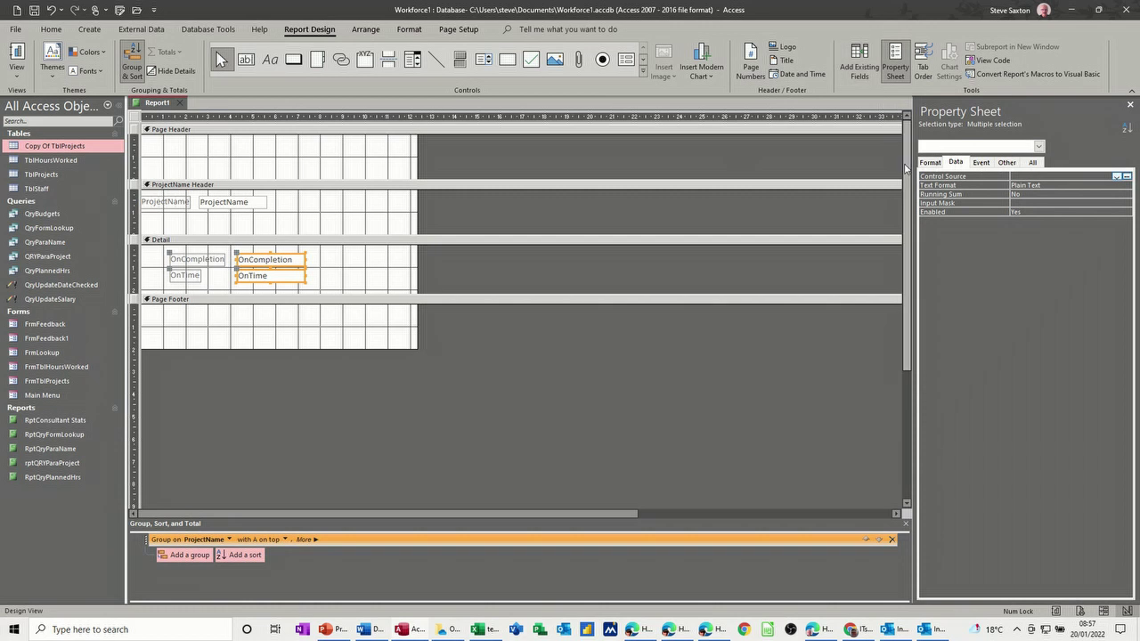
{"action": "left_click", "coordinate": [929, 163]}
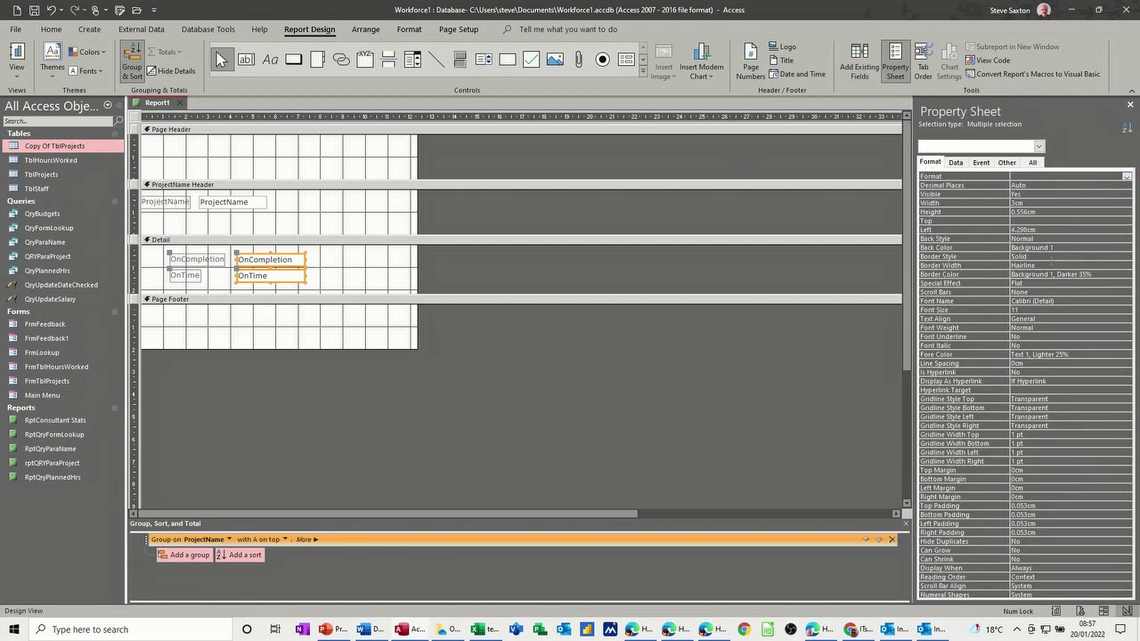
{"action": "left_click", "coordinate": [989, 259]}
{"action": "left_click", "coordinate": [1128, 260]}
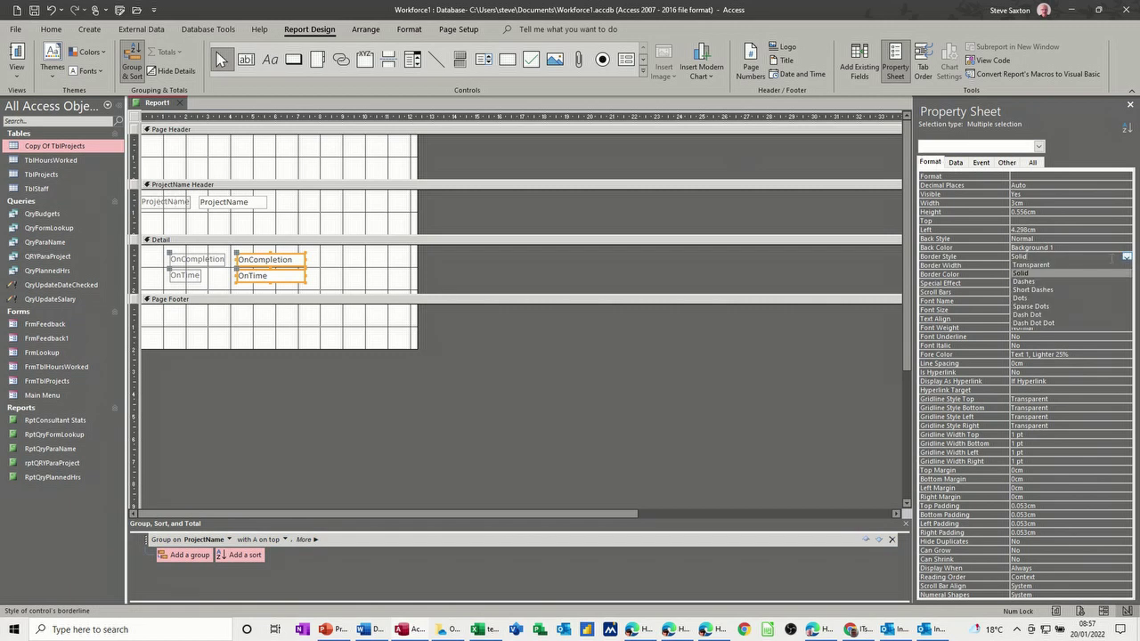
{"action": "left_click", "coordinate": [1065, 261]}
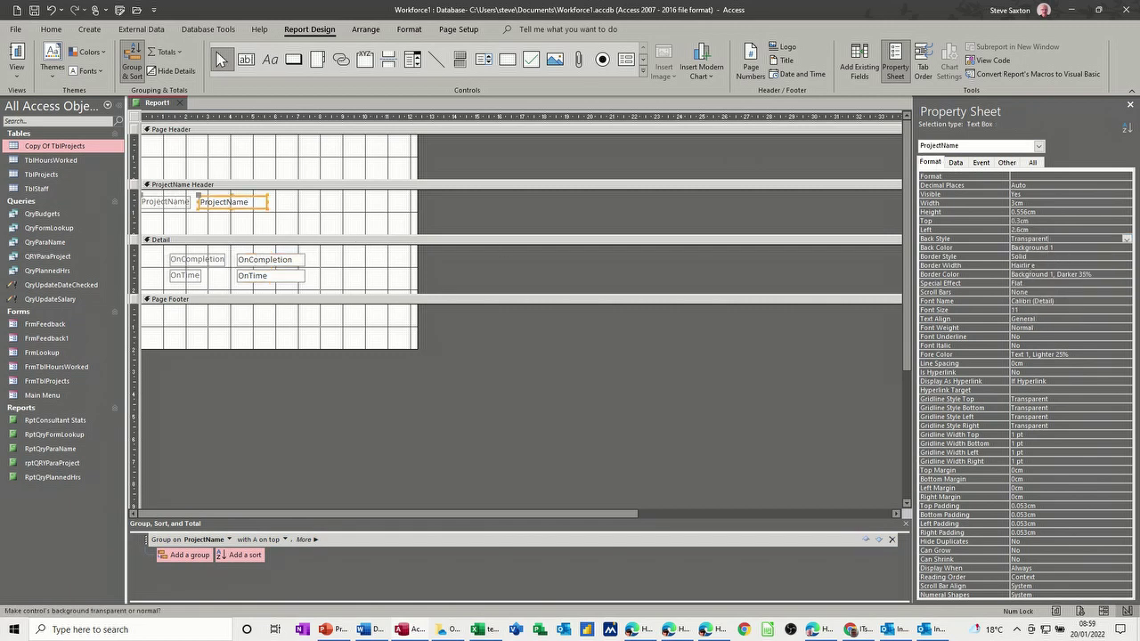
Make the ProjectName box border Transparent, preview the report, and return to Design View.
{"action": "left_click", "coordinate": [1068, 258]}
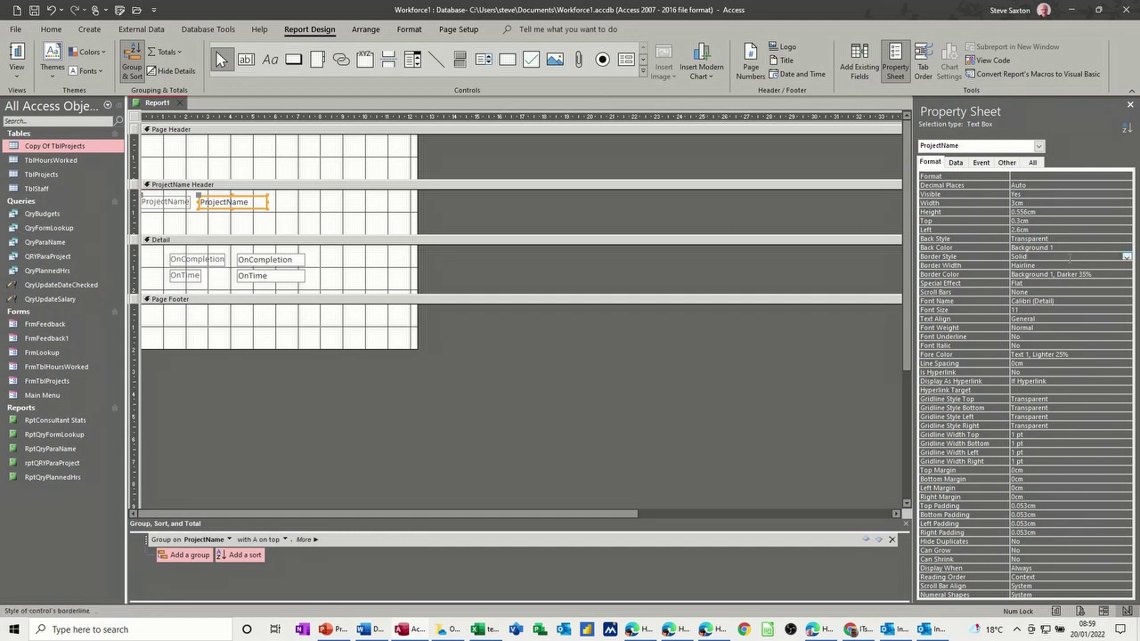
{"action": "left_click", "coordinate": [1128, 258]}
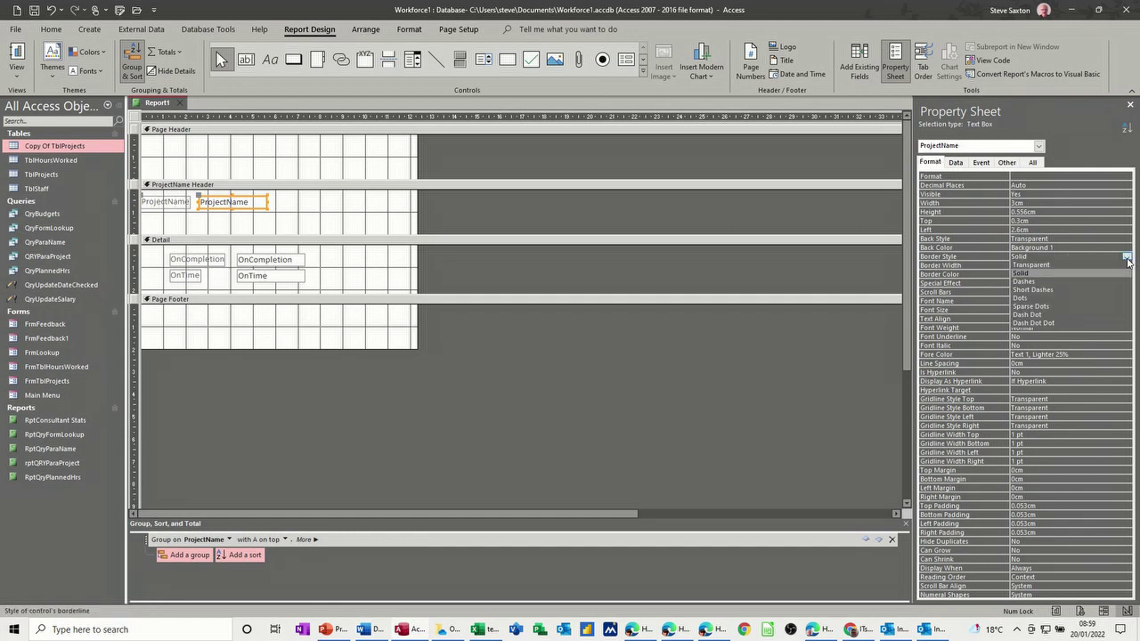
{"action": "left_click", "coordinate": [1074, 266]}
{"action": "left_click", "coordinate": [17, 59]}
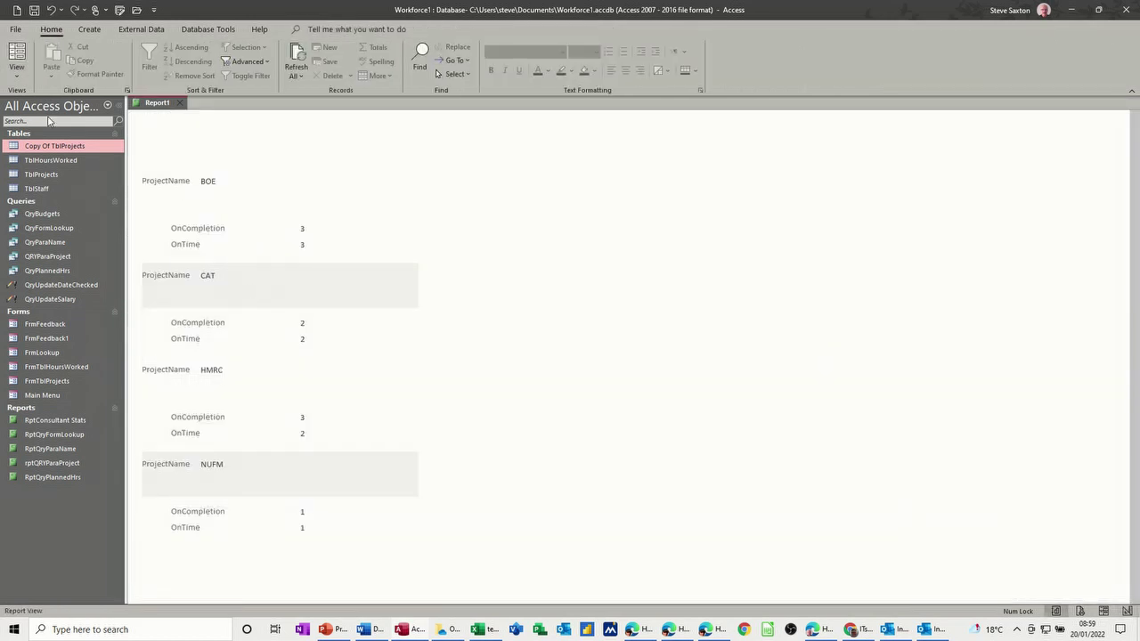
{"action": "left_click", "coordinate": [17, 75]}
{"action": "left_click", "coordinate": [45, 185]}
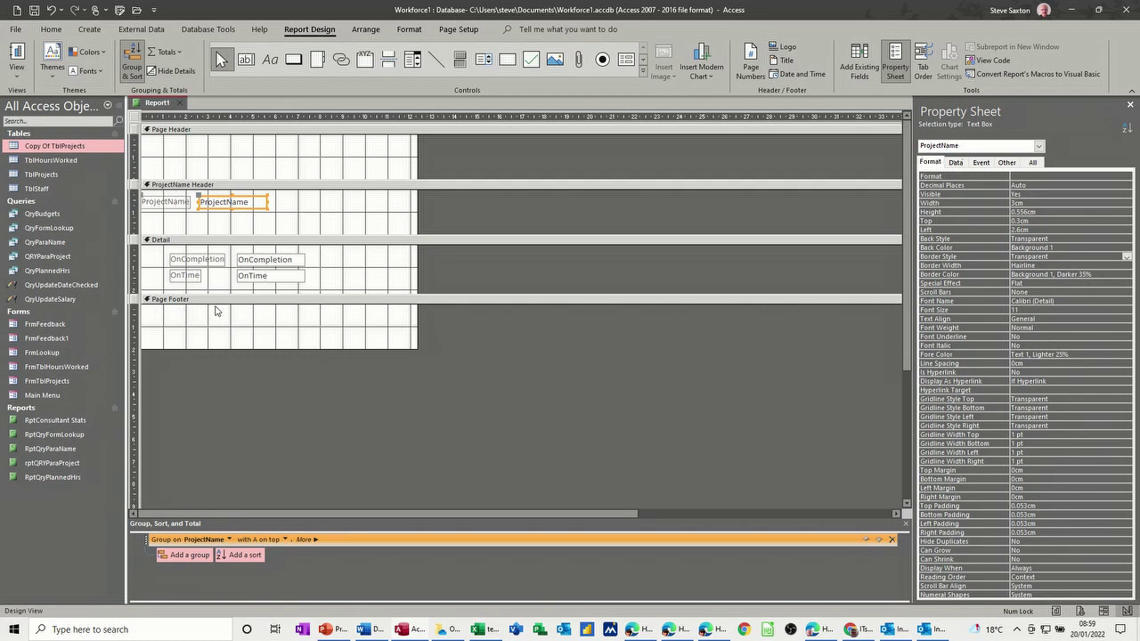
{"action": "right_click", "coordinate": [273, 302]}
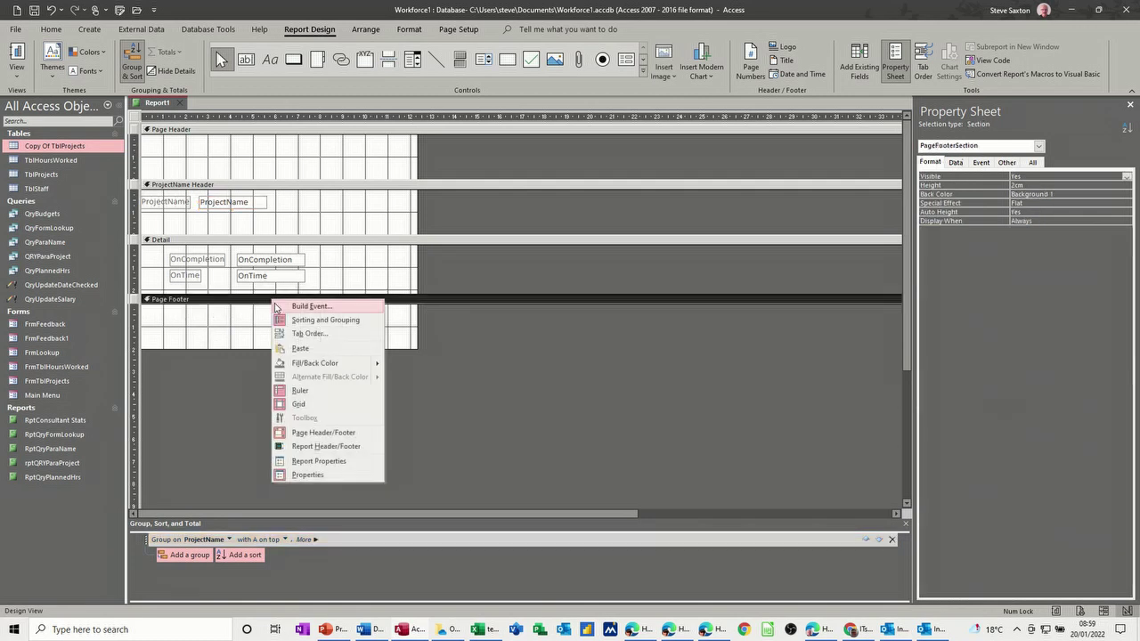
Add report header/footer sections and a Report Footer text box containing =avg([oncompletion]).
{"action": "left_click", "coordinate": [299, 446]}
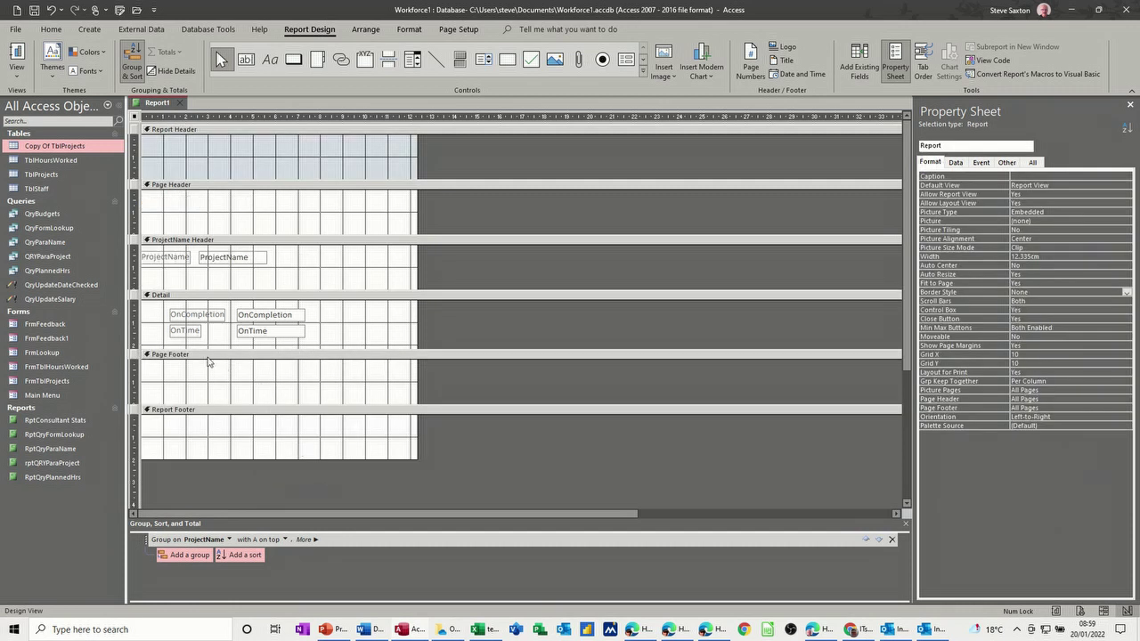
{"action": "left_click", "coordinate": [252, 435]}
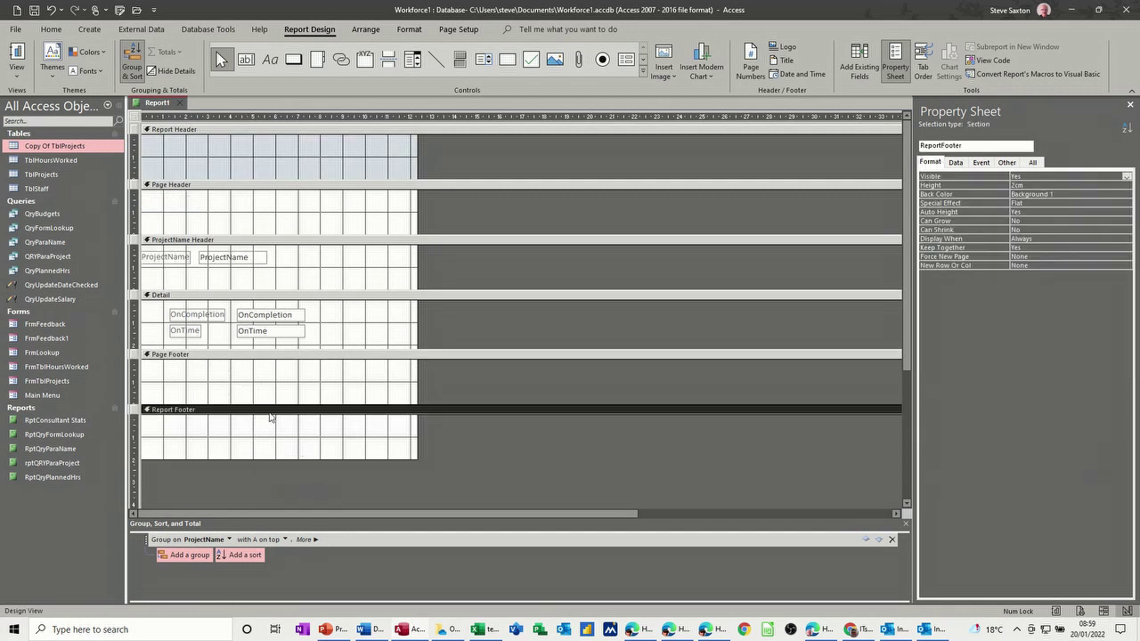
{"action": "left_click", "coordinate": [249, 62]}
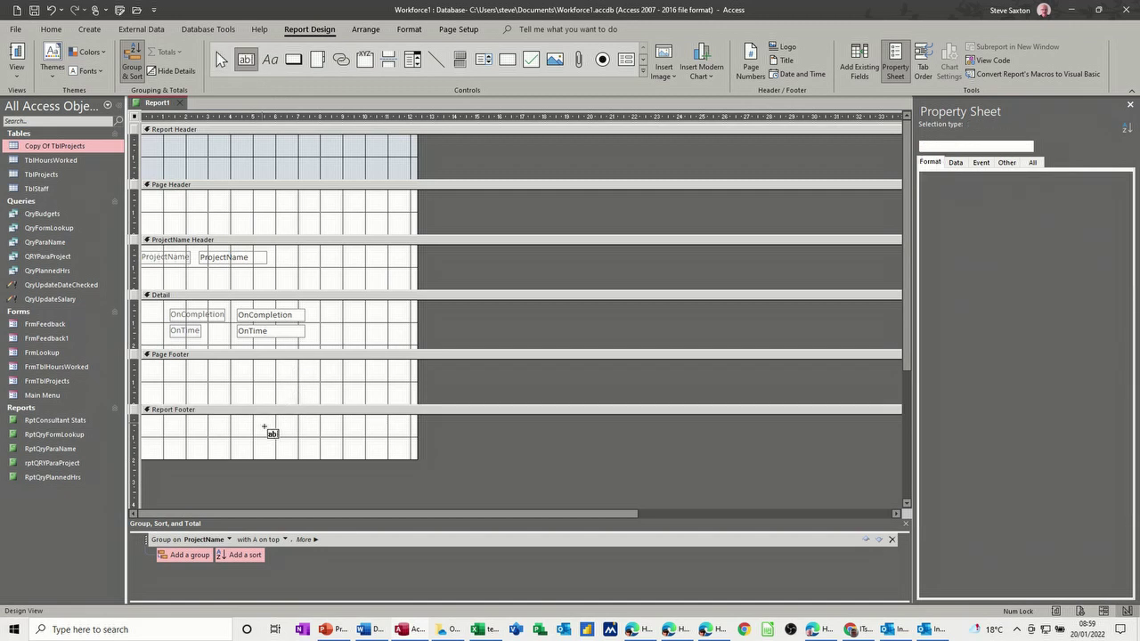
{"action": "left_click_drag", "start_coordinate": [264, 427], "coordinate": [372, 456]}
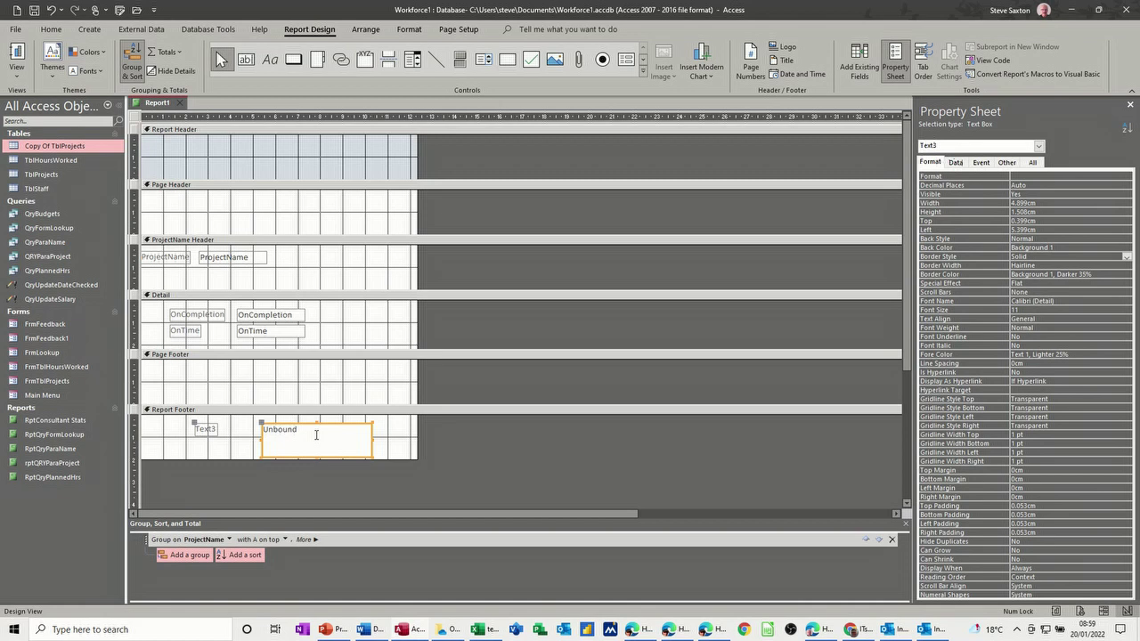
{"action": "left_click", "coordinate": [316, 436]}
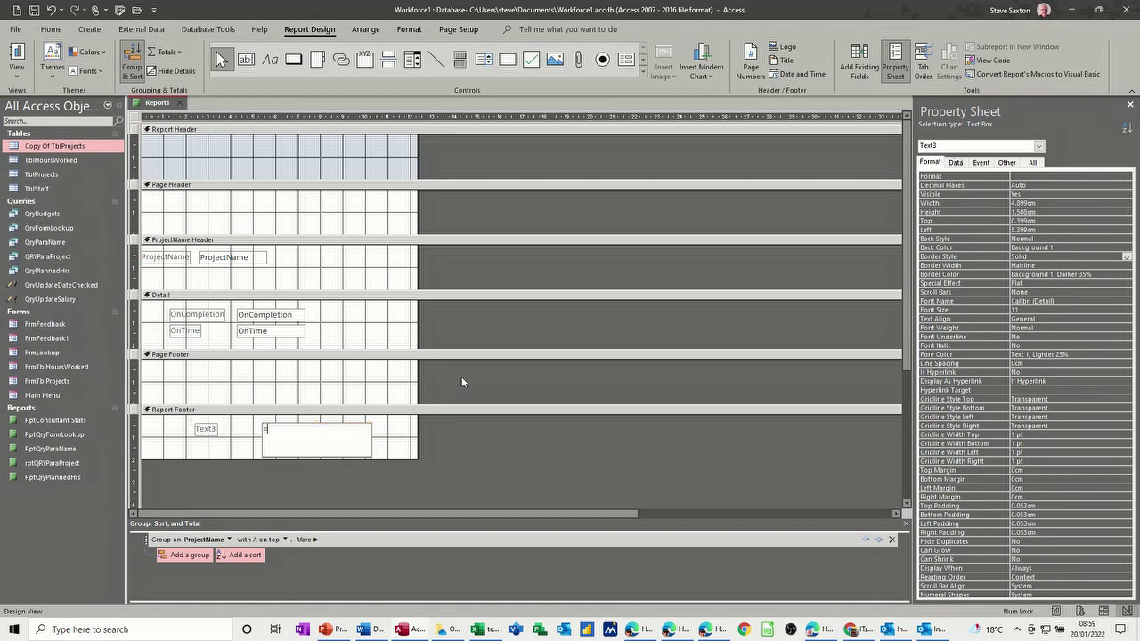
{"action": "type", "text": "=avg("}
{"action": "type", "text": "[oncompletion"}
{"action": "left_click", "coordinate": [214, 431]}
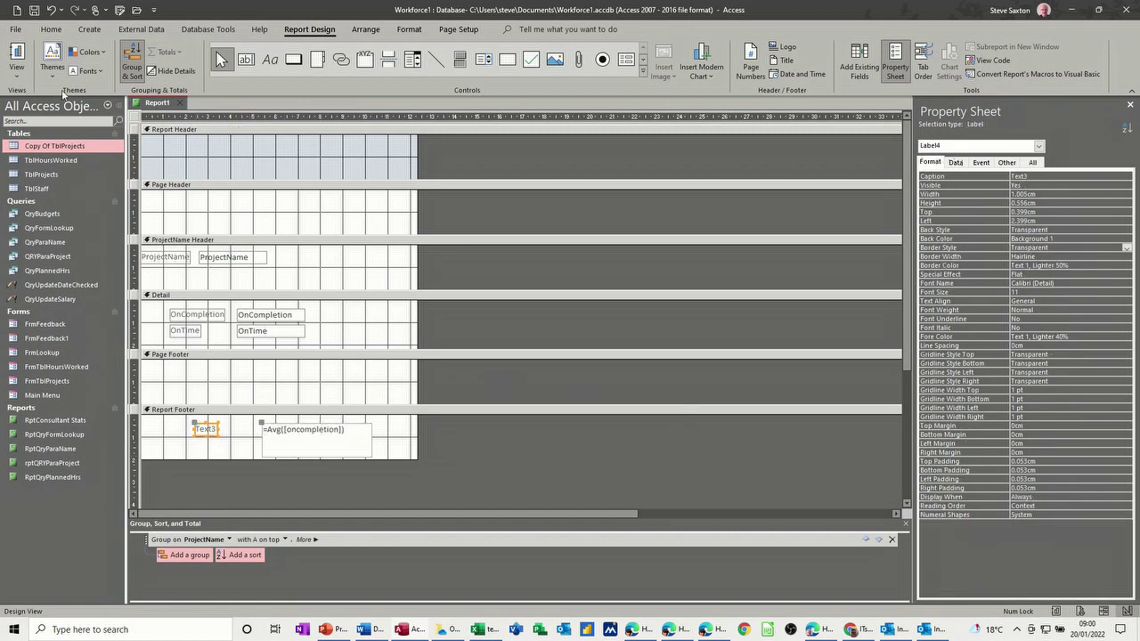
Delete the Text3 label, then shorten the OnCompletion average box and move it to the footer's top.
{"action": "left_click", "coordinate": [16, 53]}
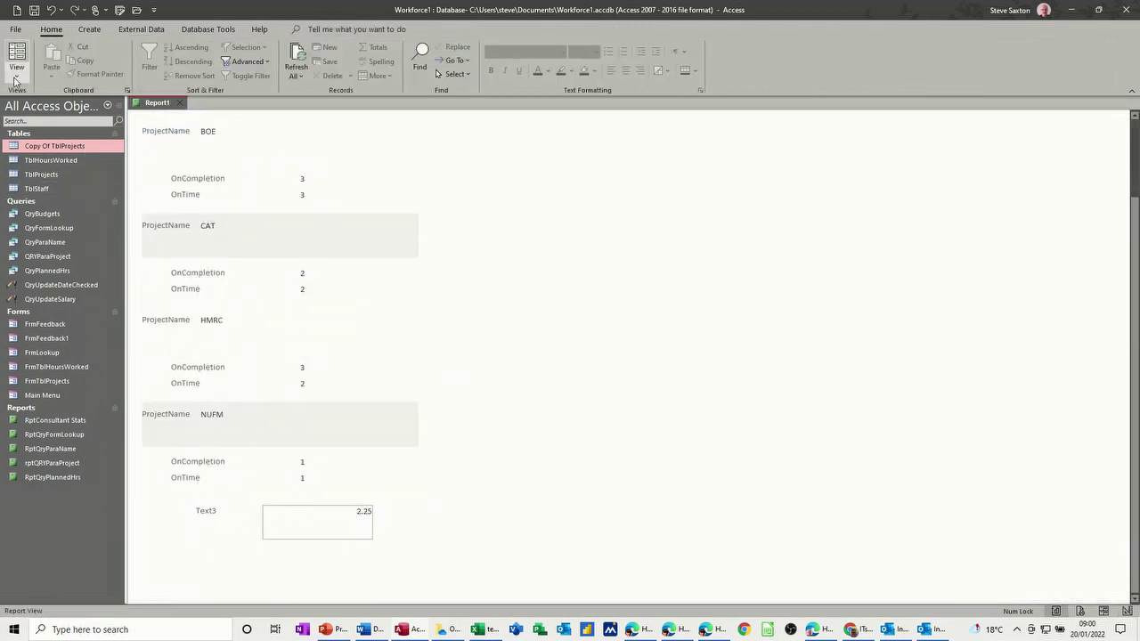
{"action": "left_click", "coordinate": [16, 73]}
{"action": "left_click", "coordinate": [41, 182]}
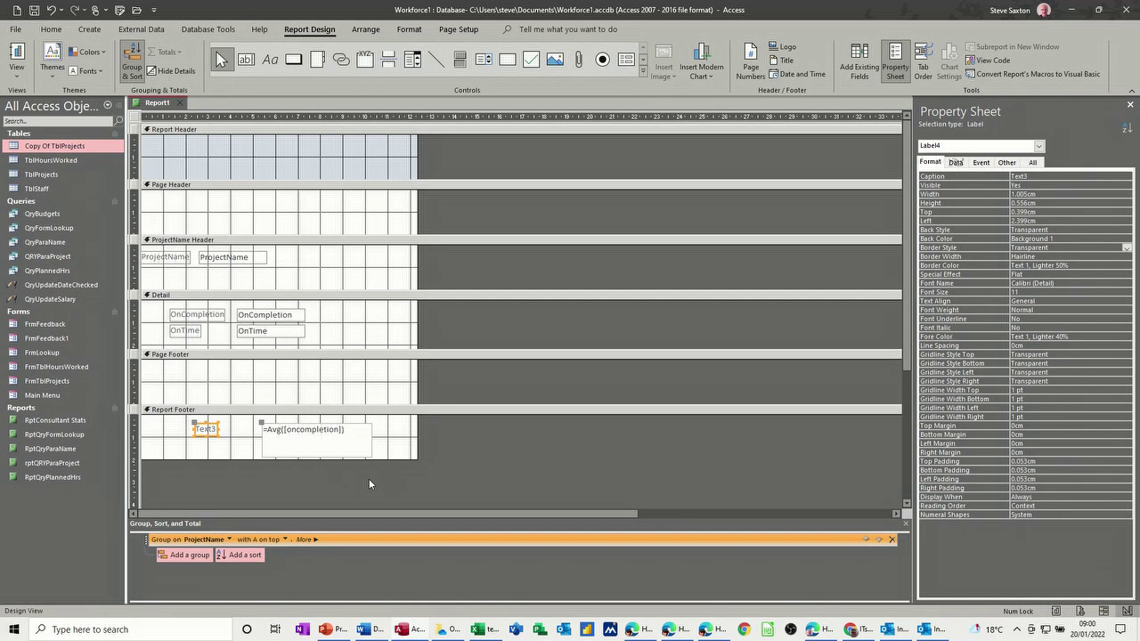
{"action": "left_click", "coordinate": [304, 455]}
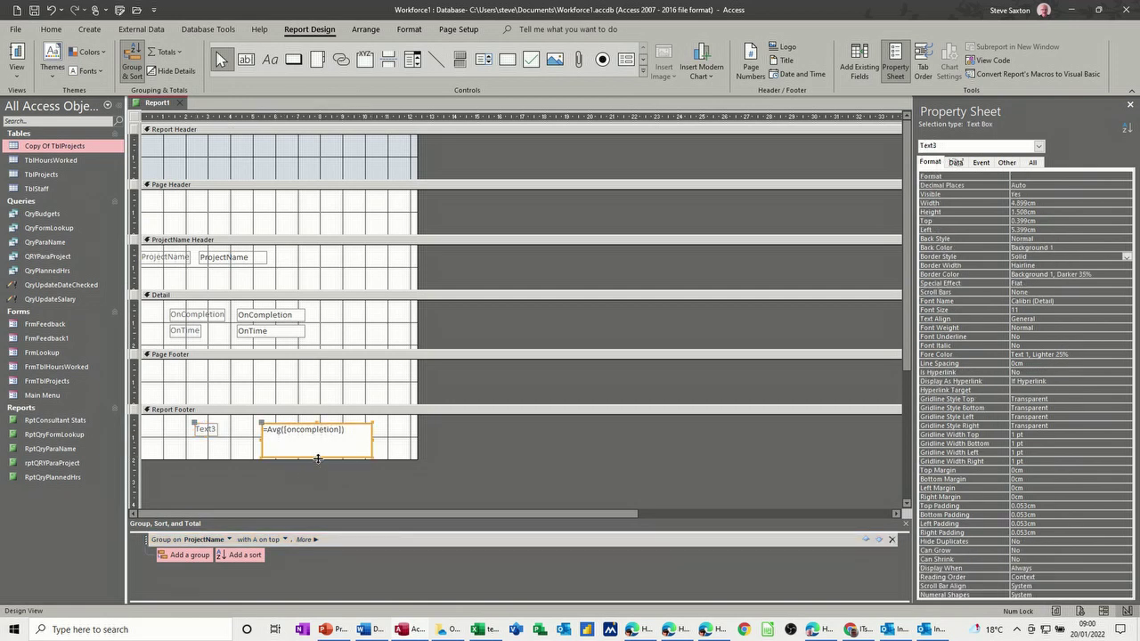
{"action": "left_click_drag", "start_coordinate": [316, 456], "coordinate": [316, 437]}
{"action": "left_click", "coordinate": [212, 434]}
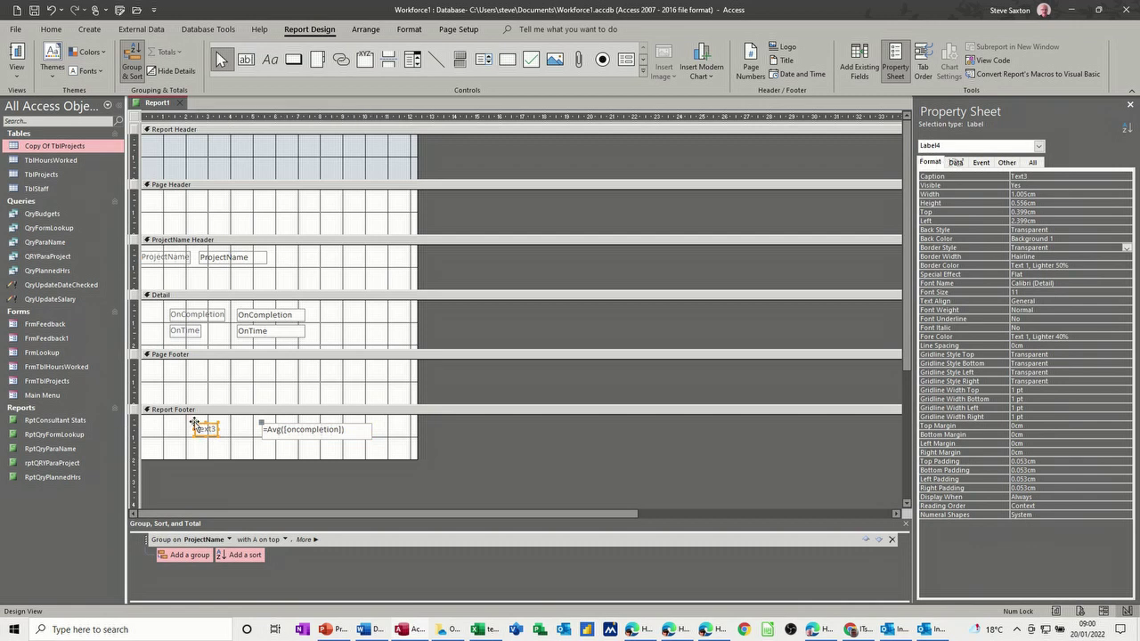
{"action": "key", "text": "Delete"}
{"action": "left_click", "coordinate": [296, 432]}
{"action": "left_click_drag", "start_coordinate": [297, 432], "coordinate": [285, 421]}
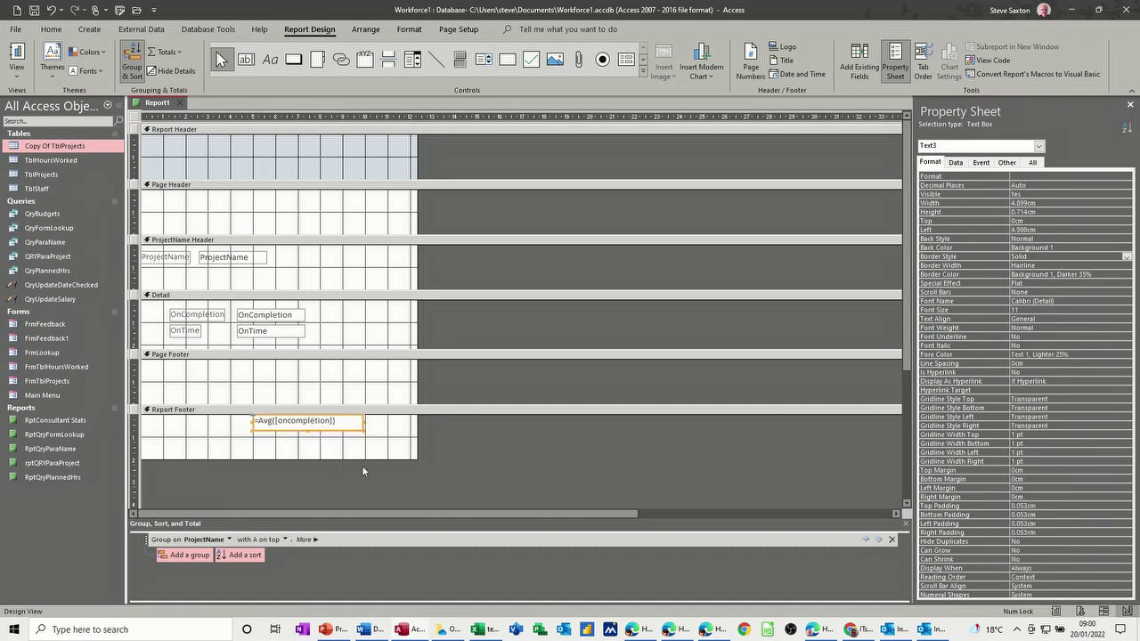
Paste a copy beneath it, change it to =Avg([ontime]), and preview averages 2.25 and 2.
{"action": "left_click", "coordinate": [314, 457]}
{"action": "key", "text": "ctrl+v"}
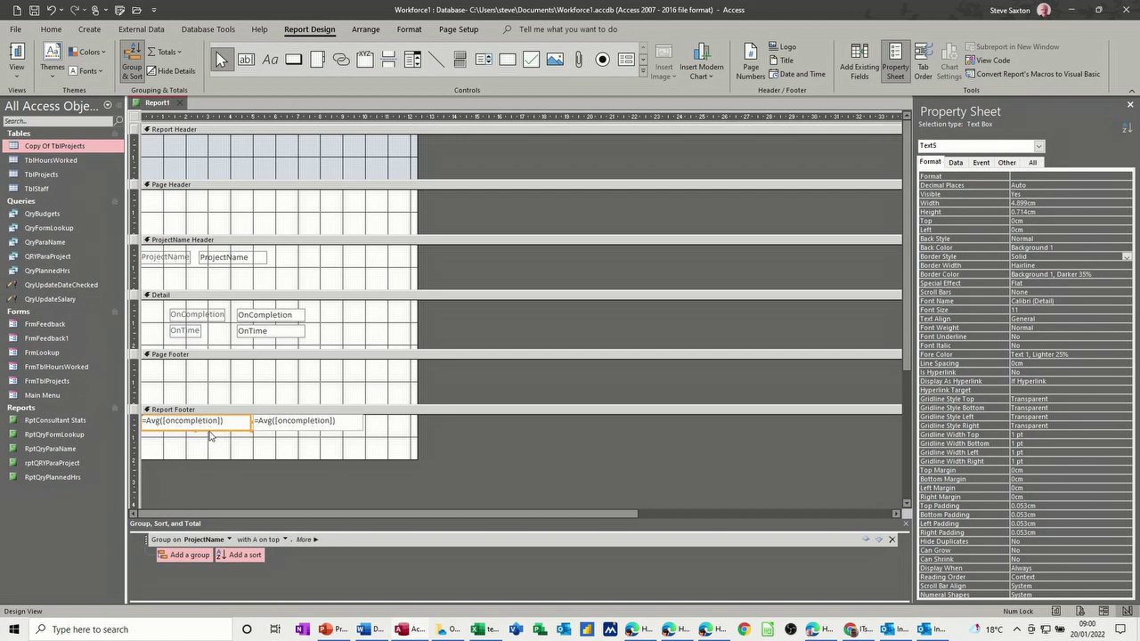
{"action": "left_click_drag", "start_coordinate": [210, 435], "coordinate": [322, 446]}
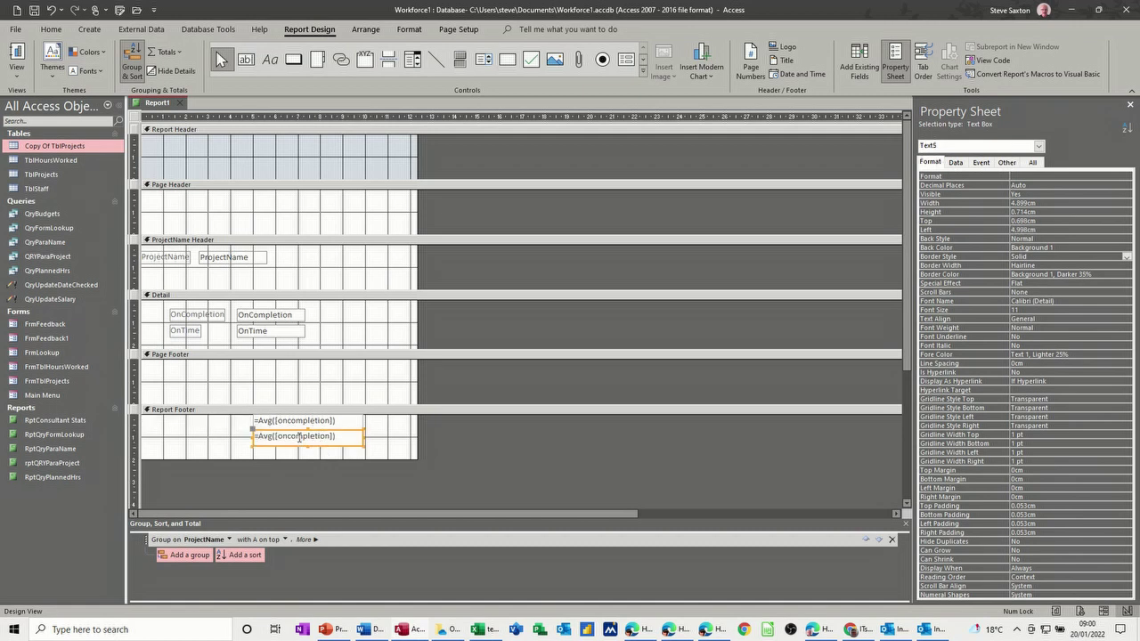
{"action": "left_click", "coordinate": [299, 436]}
{"action": "double_click", "coordinate": [303, 437]}
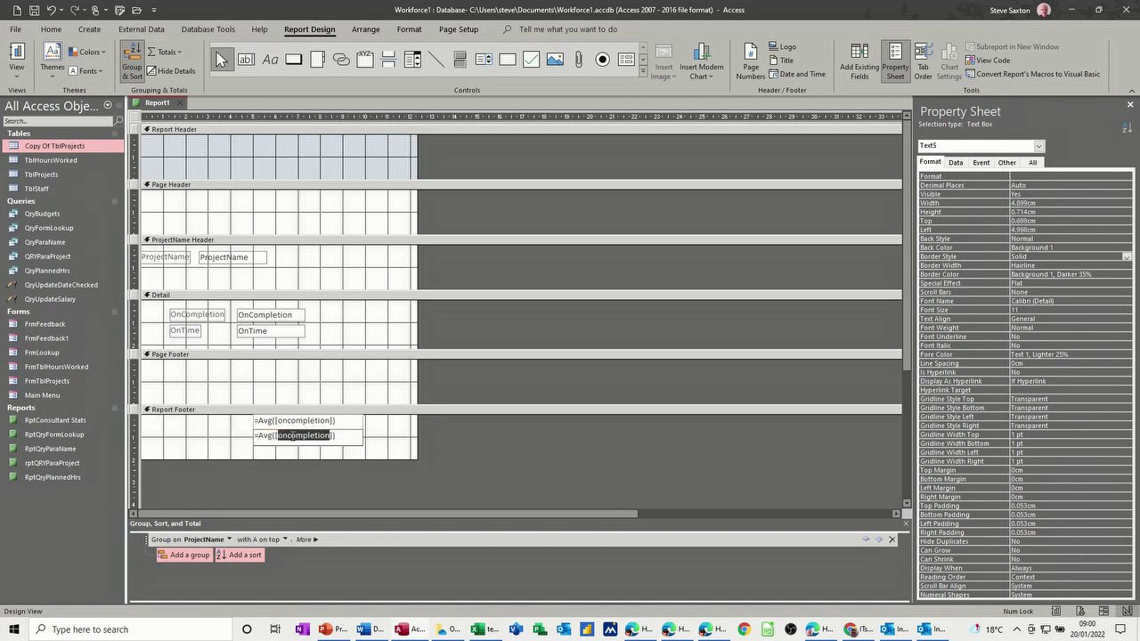
{"action": "left_click_drag", "start_coordinate": [291, 436], "coordinate": [333, 436]}
{"action": "type", "text": "time"}
{"action": "left_click", "coordinate": [330, 409]}
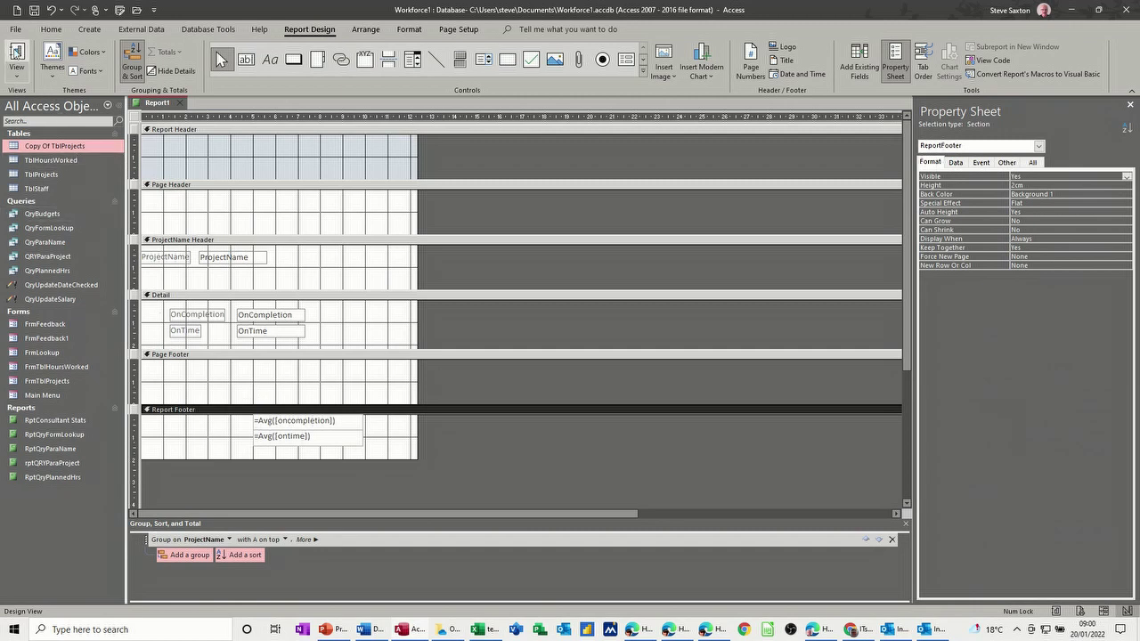
{"action": "left_click", "coordinate": [16, 53]}
{"action": "scroll", "coordinate": [374, 489], "scroll_direction": "down", "scroll_amount": 2}
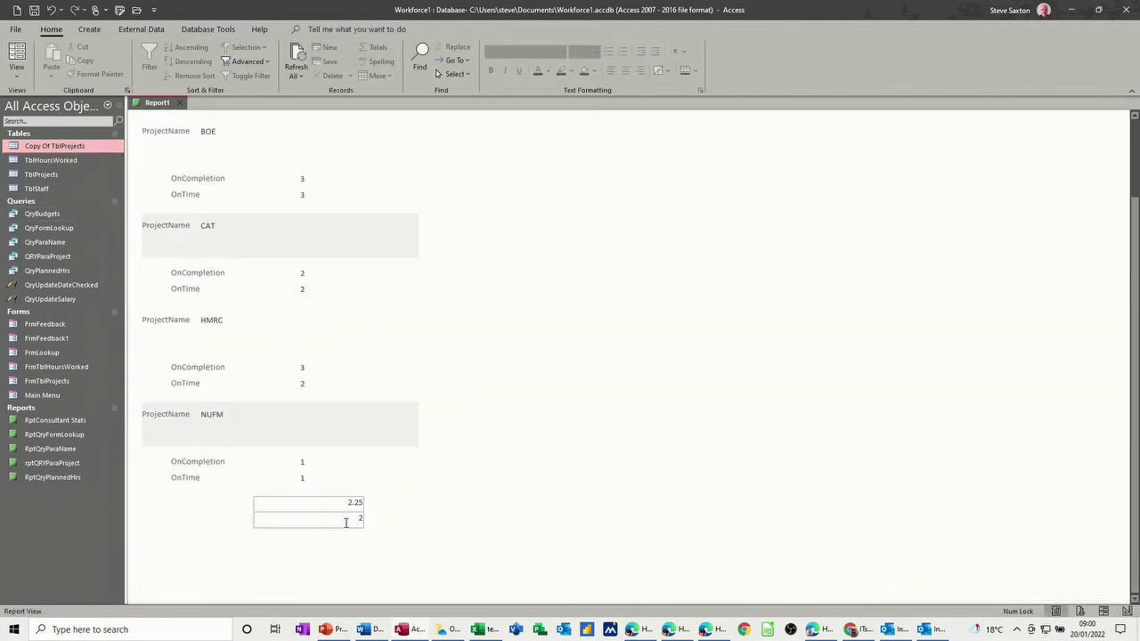
Recheck Copy Of TblProjects' totals, then close Report1 without saving changes.
{"action": "double_click", "coordinate": [70, 148]}
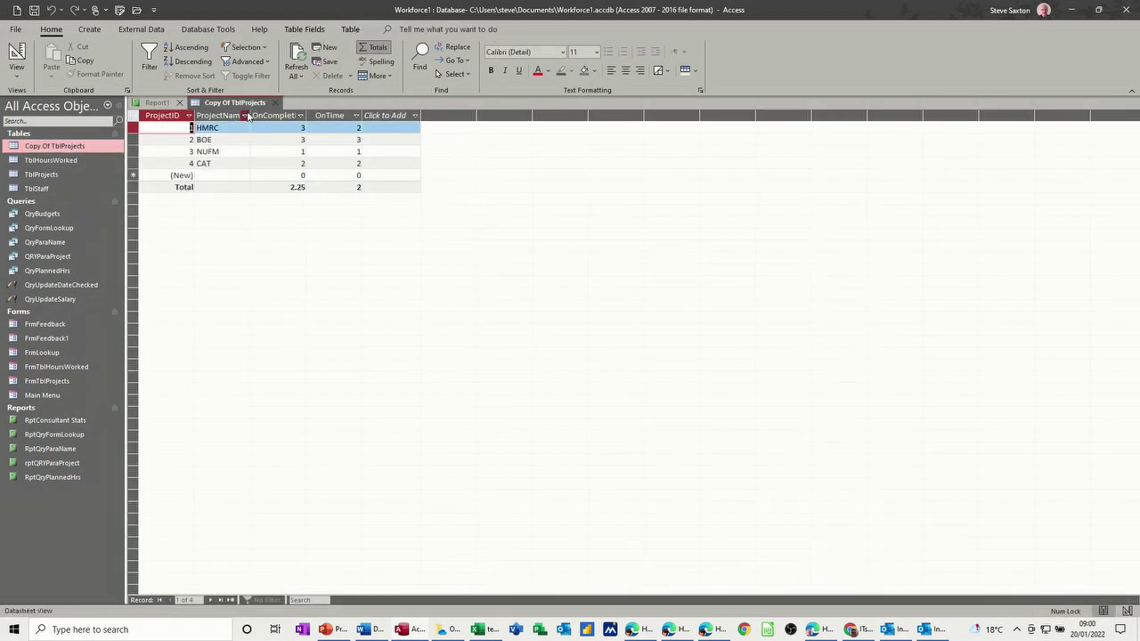
{"action": "left_click", "coordinate": [275, 103]}
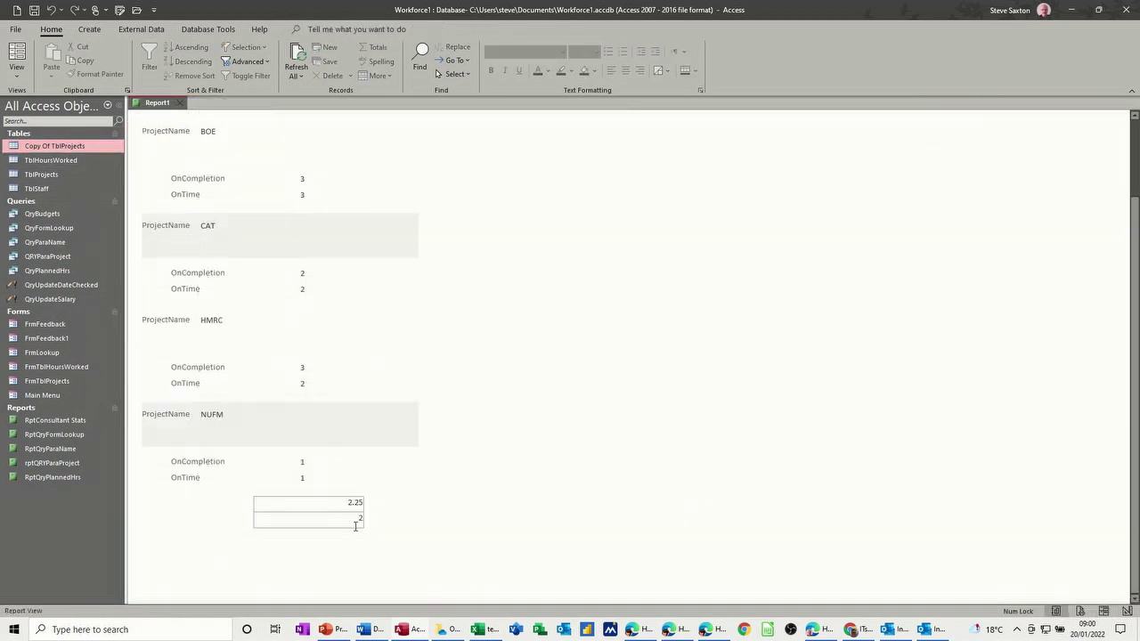
{"action": "left_click", "coordinate": [178, 104]}
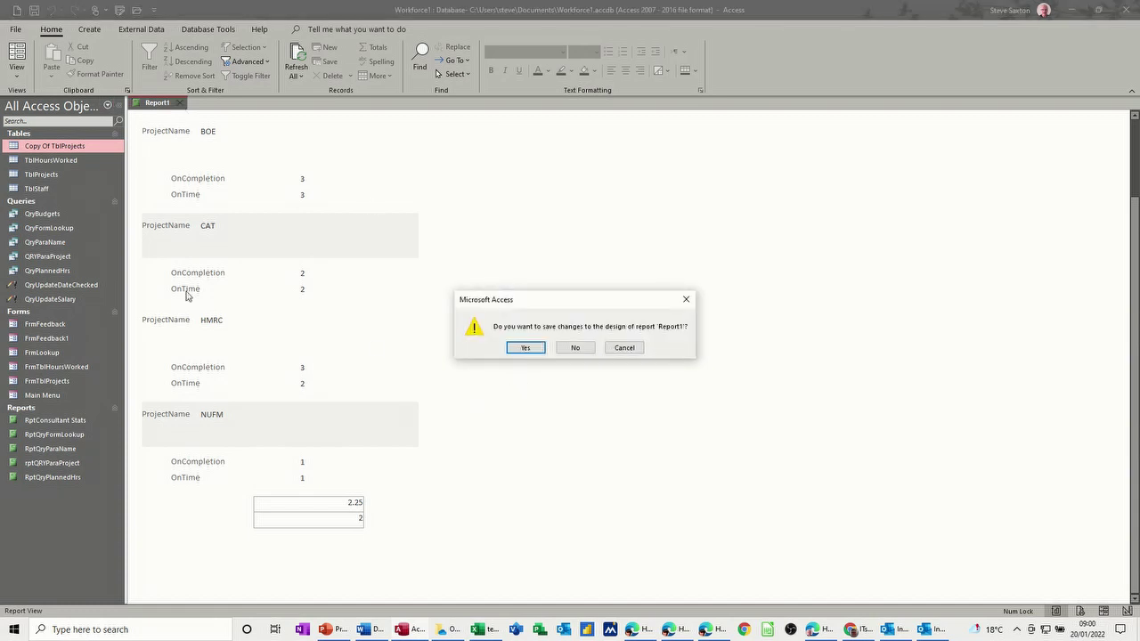
{"action": "left_click", "coordinate": [571, 350]}
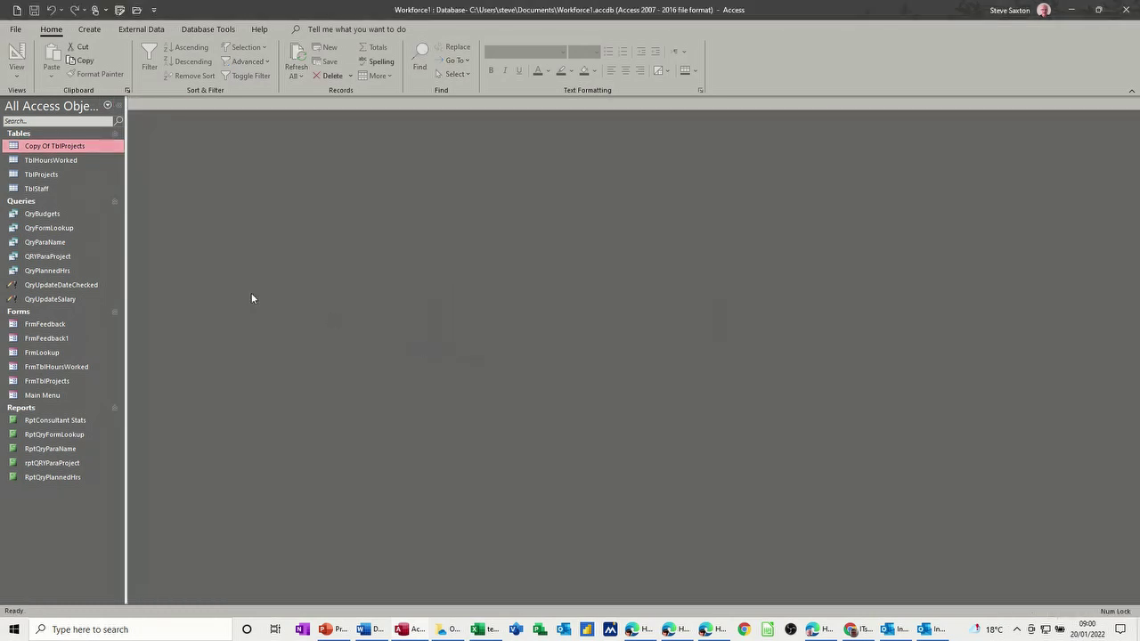
{"action": "left_click", "coordinate": [89, 29]}
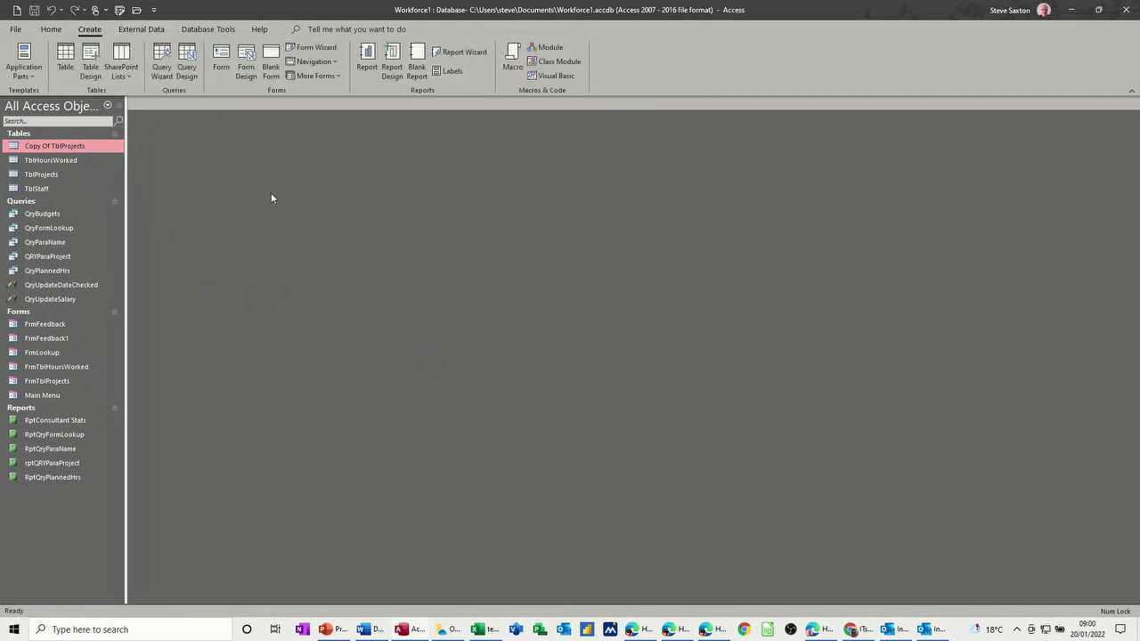
Start the Report Wizard with all four fields, grouped by ProjectName.
{"action": "left_click", "coordinate": [456, 53]}
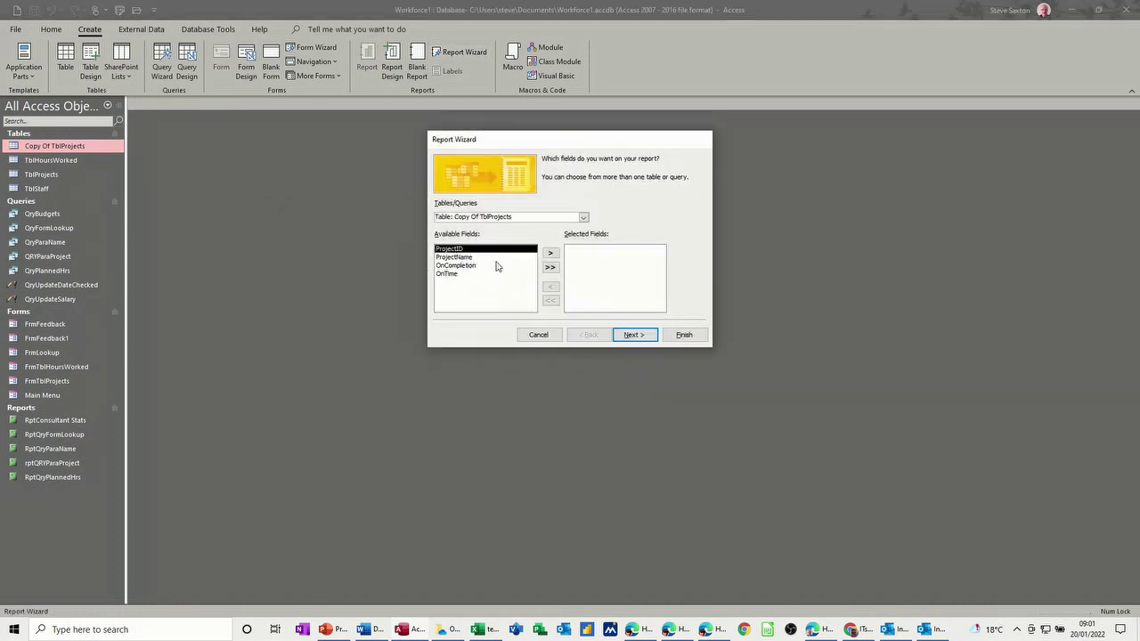
{"action": "left_click", "coordinate": [549, 267]}
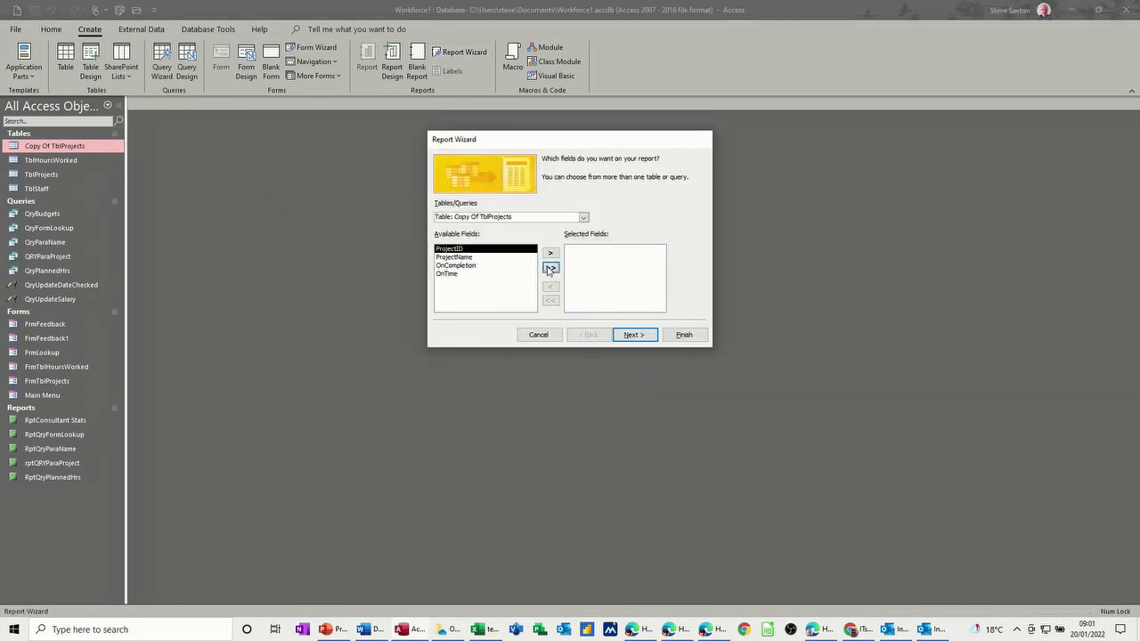
{"action": "left_click", "coordinate": [631, 337]}
{"action": "left_click", "coordinate": [467, 209]}
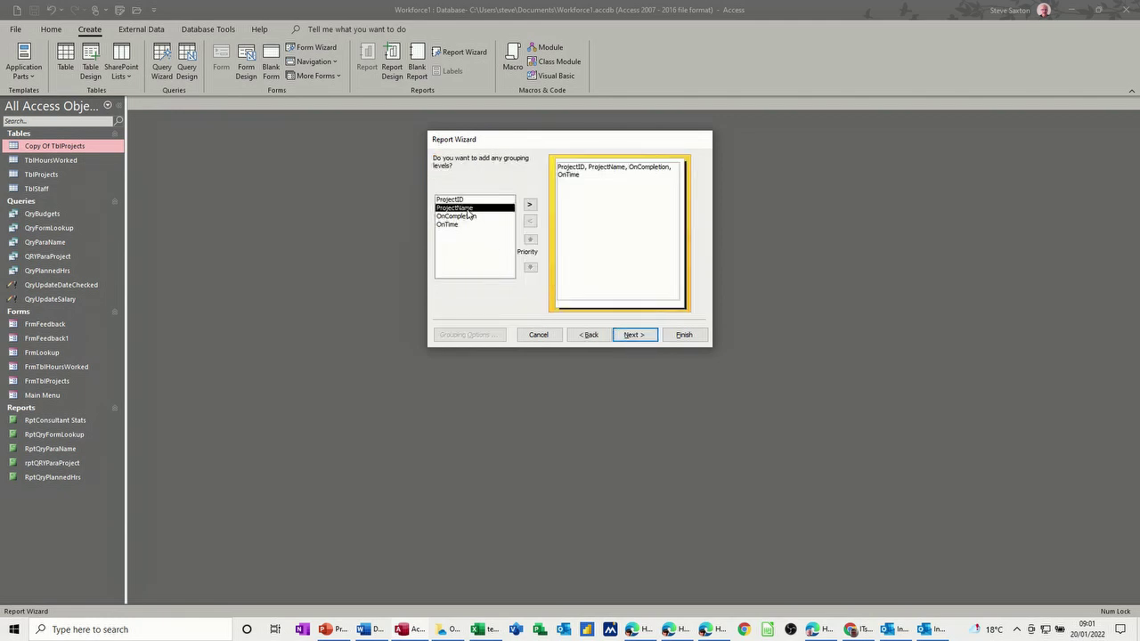
{"action": "left_click", "coordinate": [529, 205]}
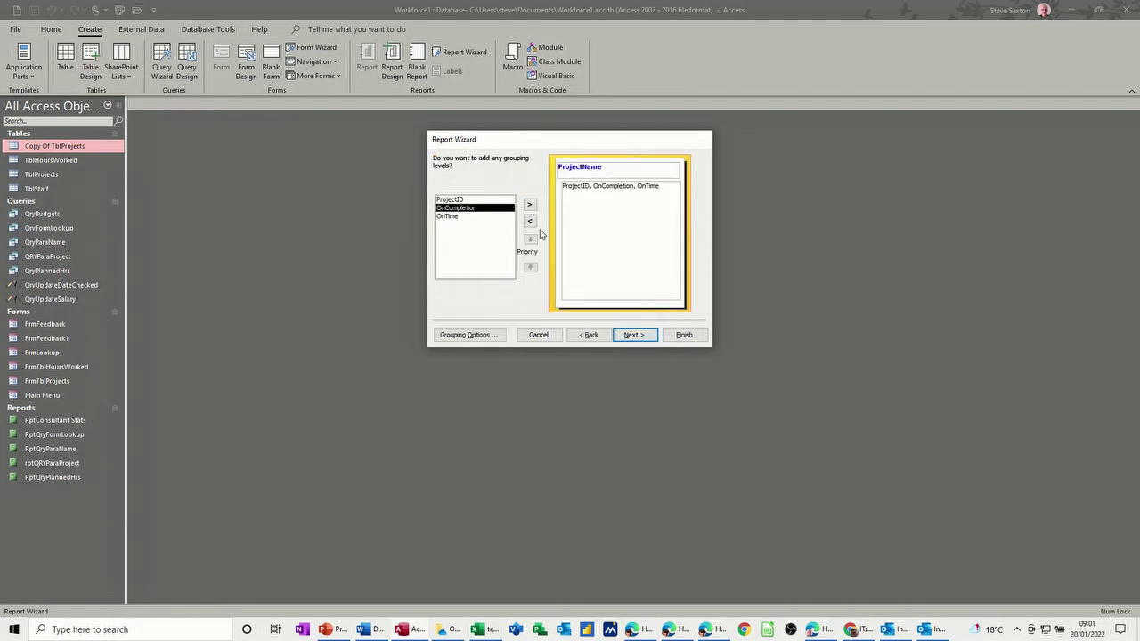
{"action": "left_click", "coordinate": [630, 334]}
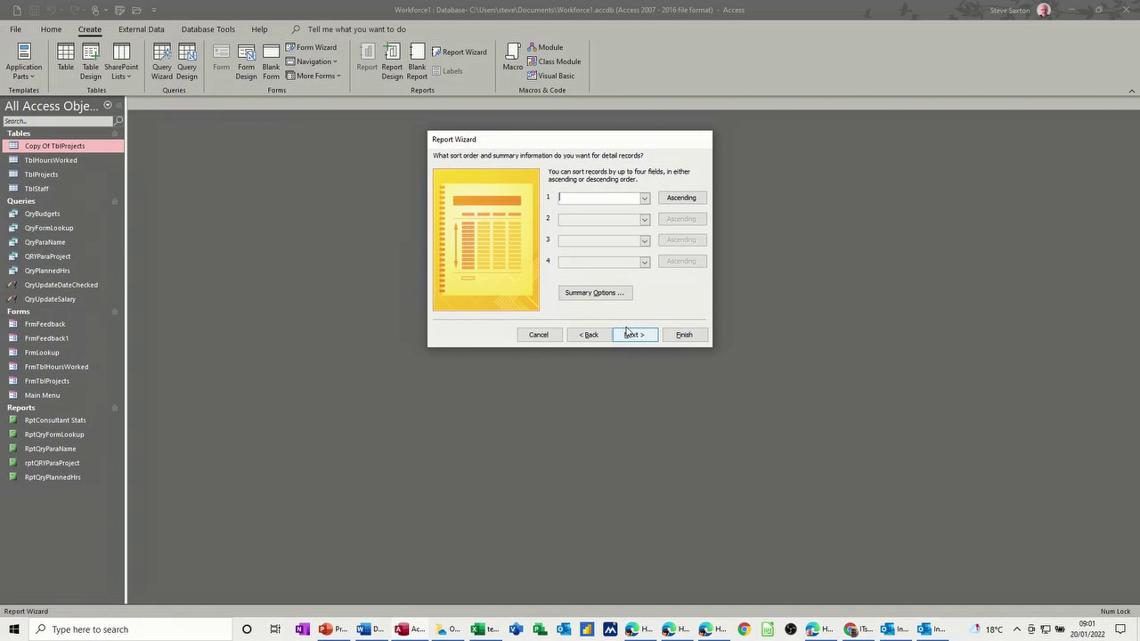
Average OnCompletion and OnTime, choose Landscape, title it RptCopy Of TblProjects, and finish.
{"action": "left_click", "coordinate": [593, 295]}
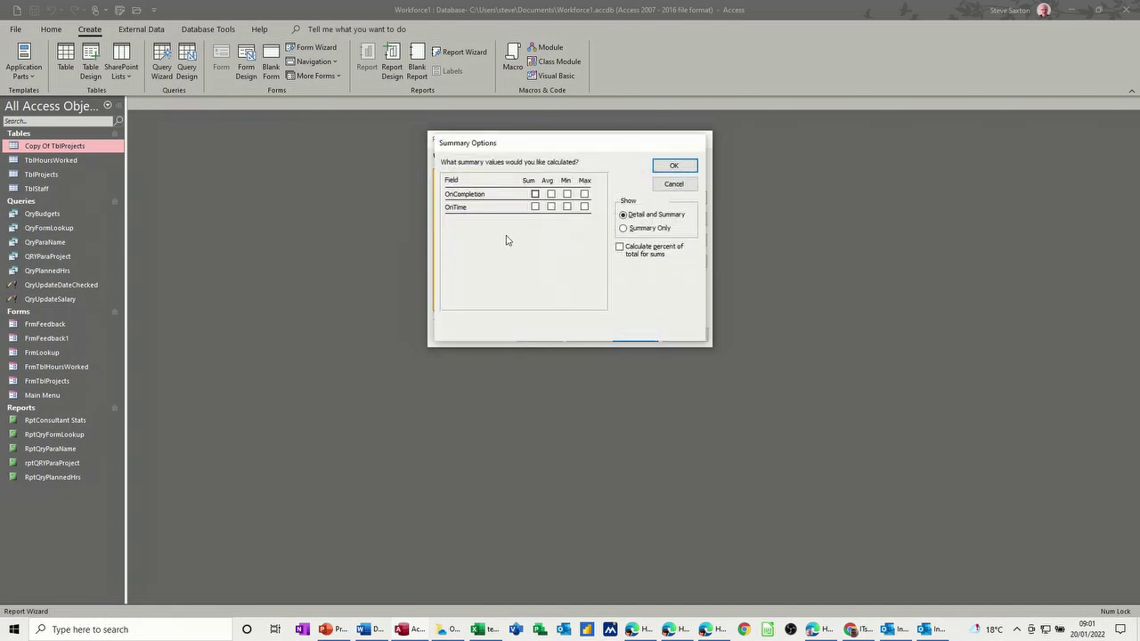
{"action": "left_click", "coordinate": [551, 194]}
{"action": "left_click", "coordinate": [551, 208]}
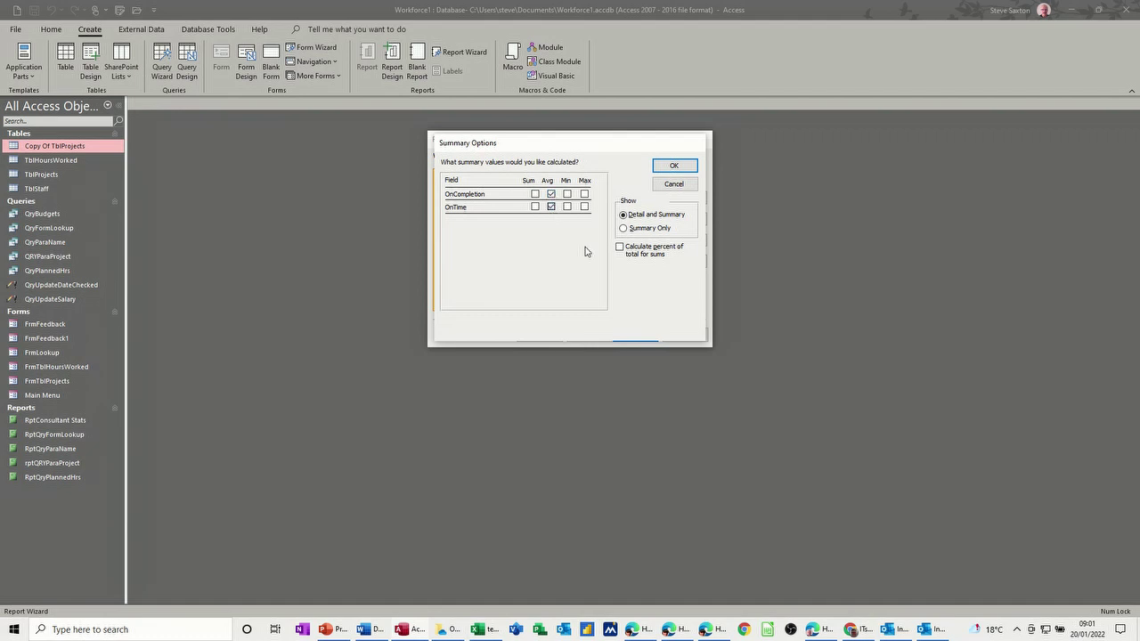
{"action": "left_click", "coordinate": [674, 165]}
{"action": "left_click", "coordinate": [644, 337]}
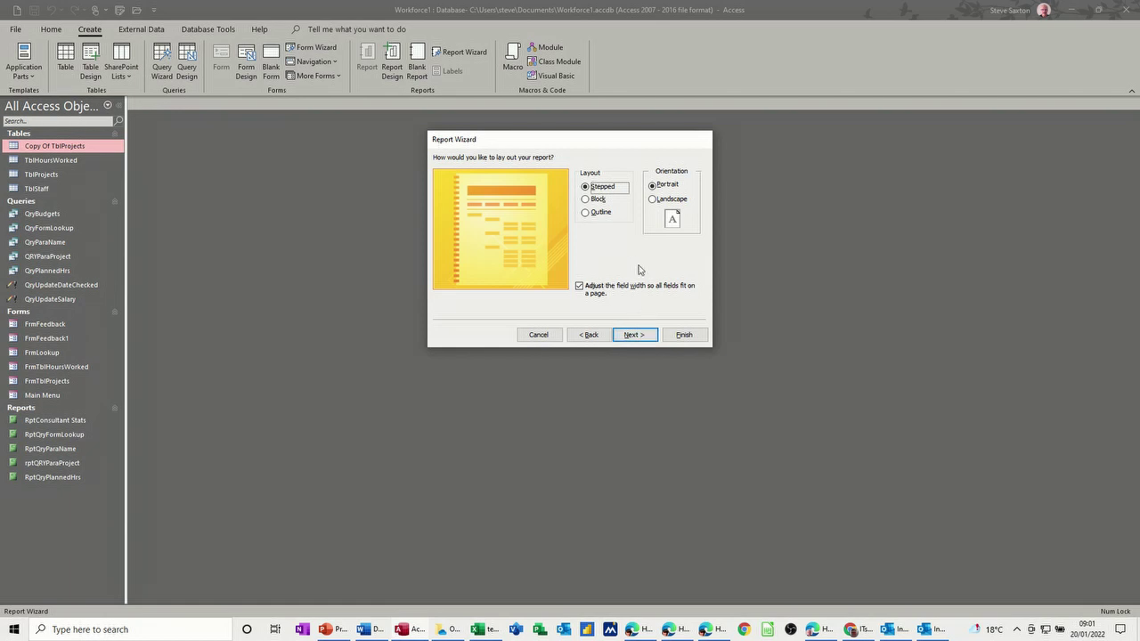
{"action": "left_click", "coordinate": [652, 200]}
{"action": "left_click", "coordinate": [634, 335]}
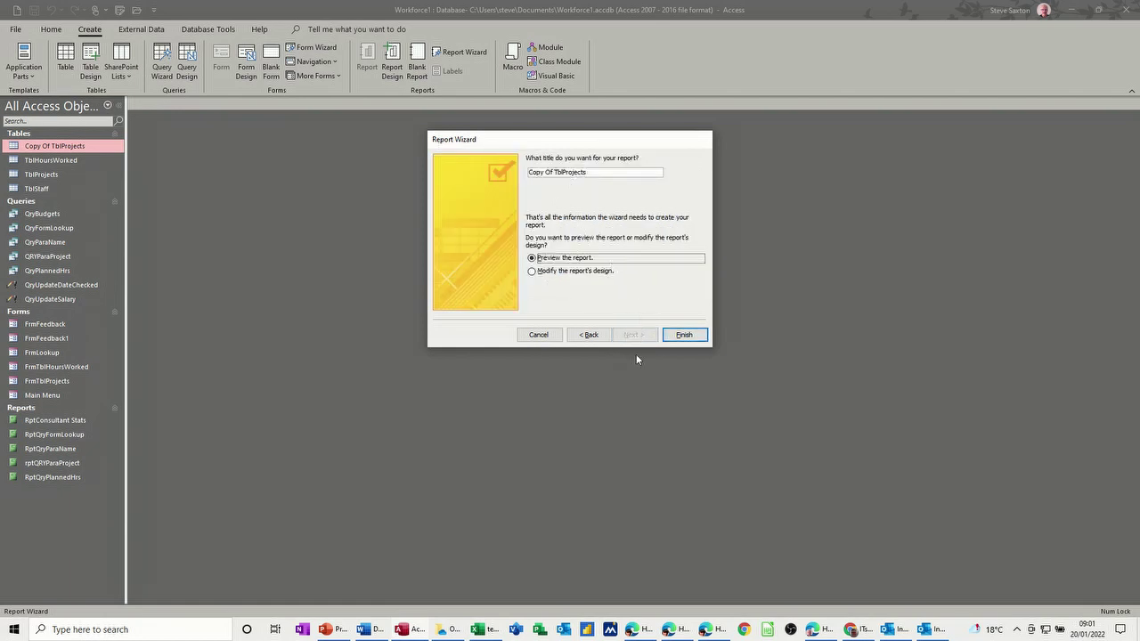
{"action": "left_click", "coordinate": [530, 172]}
{"action": "type", "text": "pt"}
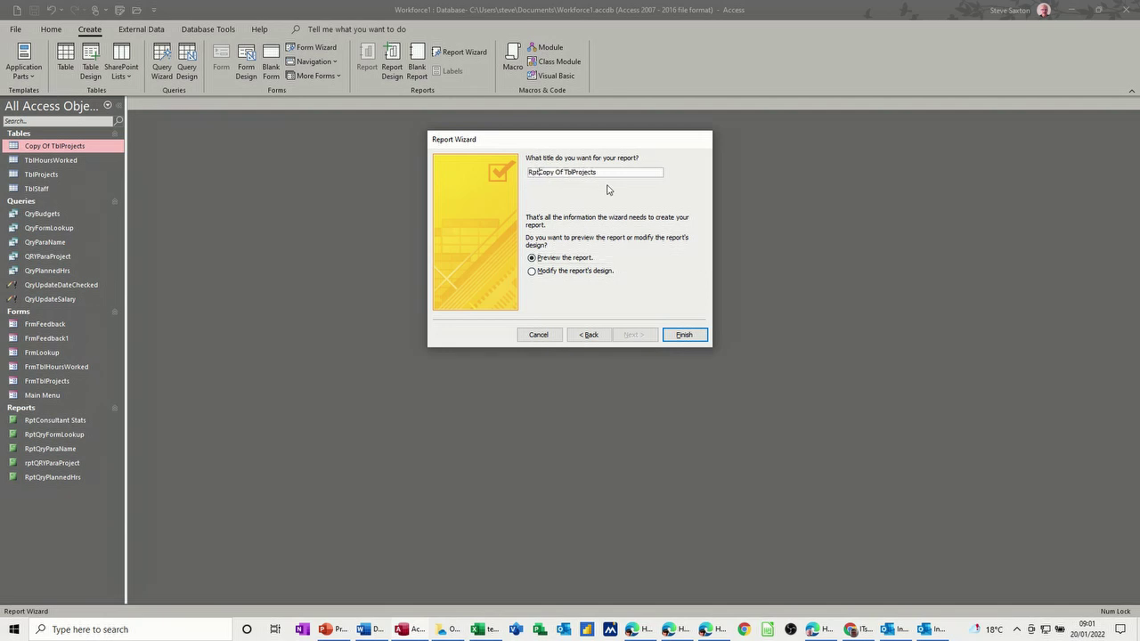
{"action": "left_click", "coordinate": [684, 334]}
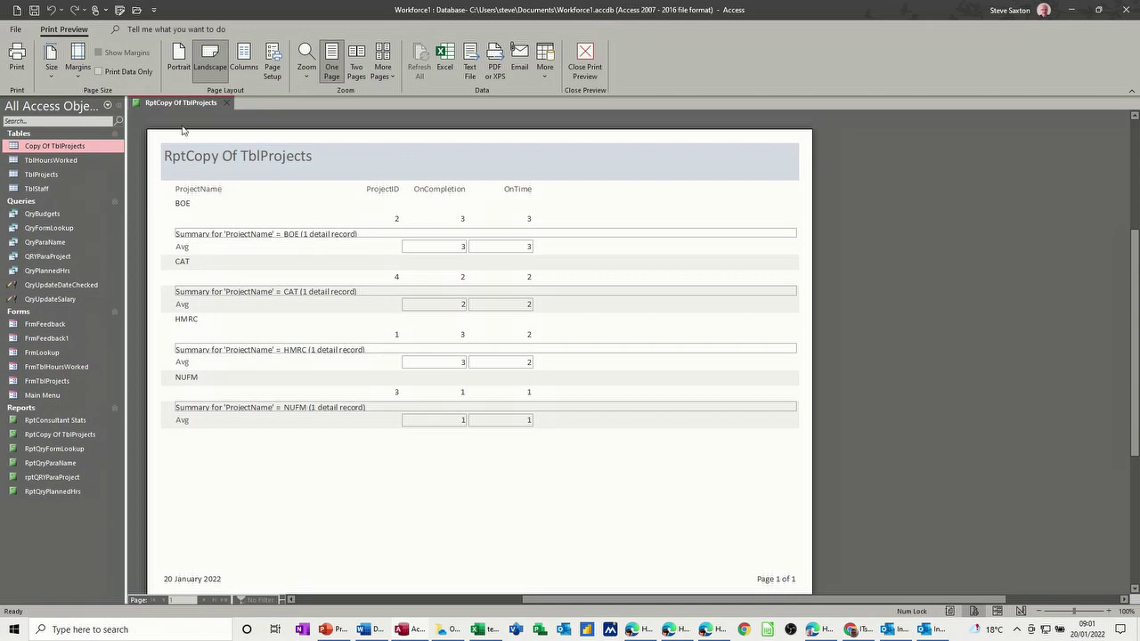
Delete the ProjectID heading, ProjectID value box and summary-for line, then view the report.
{"action": "left_click", "coordinate": [586, 62]}
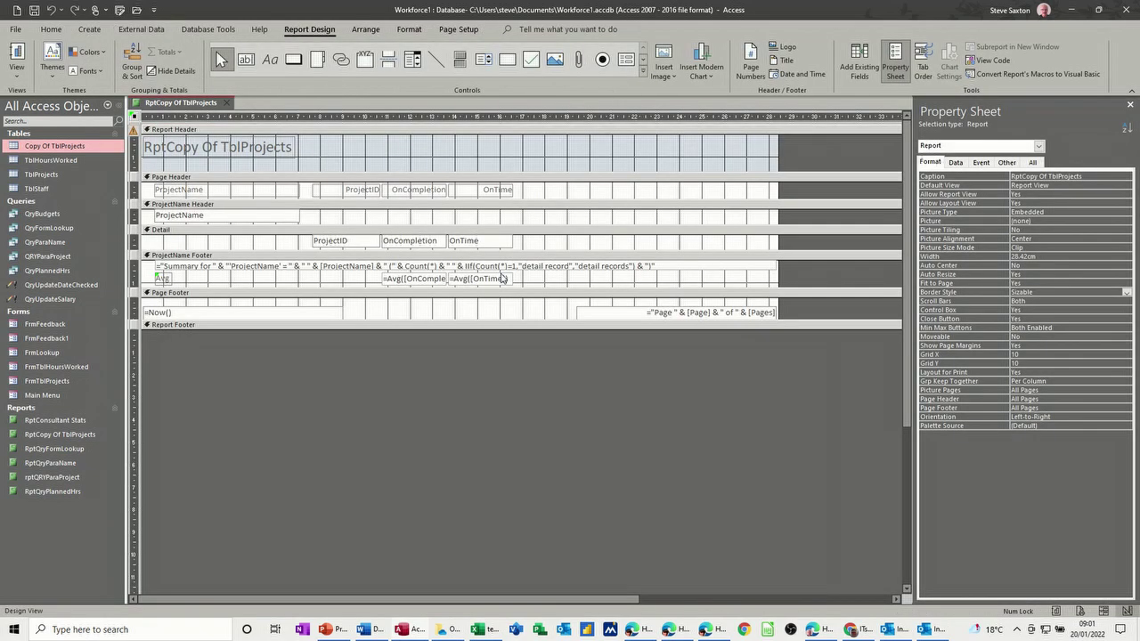
{"action": "left_click", "coordinate": [364, 194]}
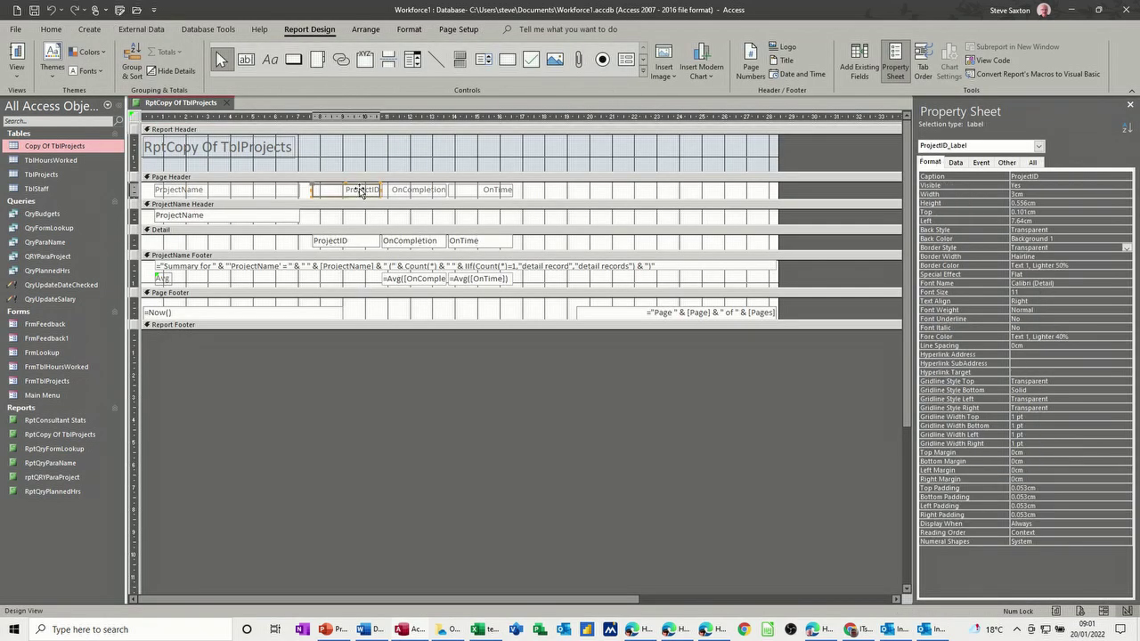
{"action": "key", "text": "Delete"}
{"action": "left_click", "coordinate": [356, 241]}
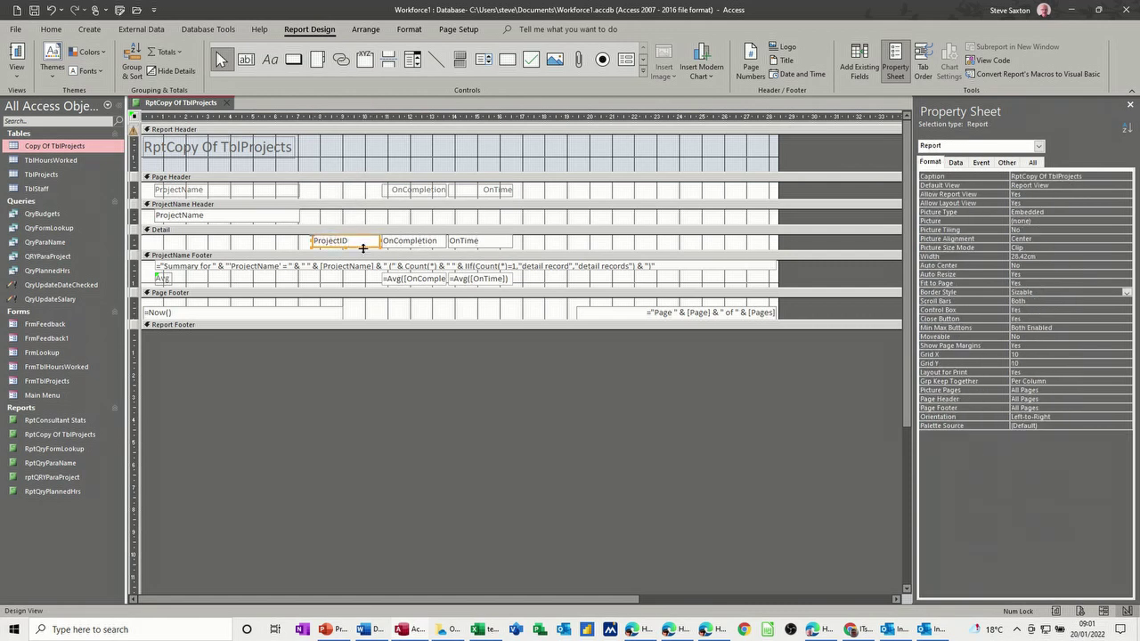
{"action": "key", "text": "Delete"}
{"action": "left_click", "coordinate": [357, 268]}
{"action": "key", "text": "Delete"}
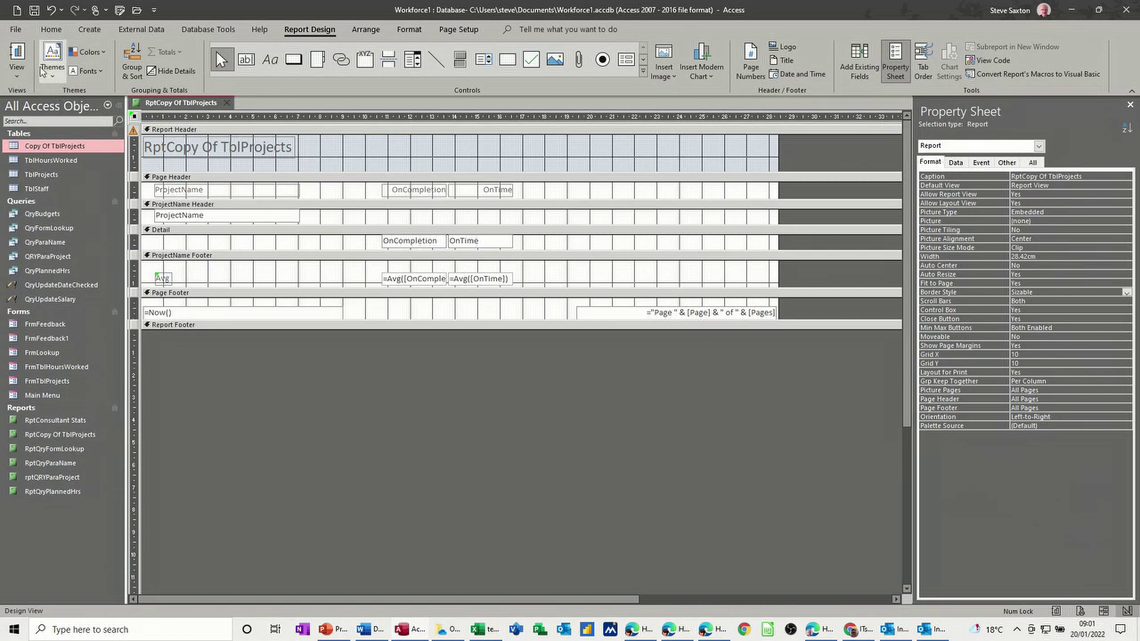
{"action": "left_click", "coordinate": [21, 56]}
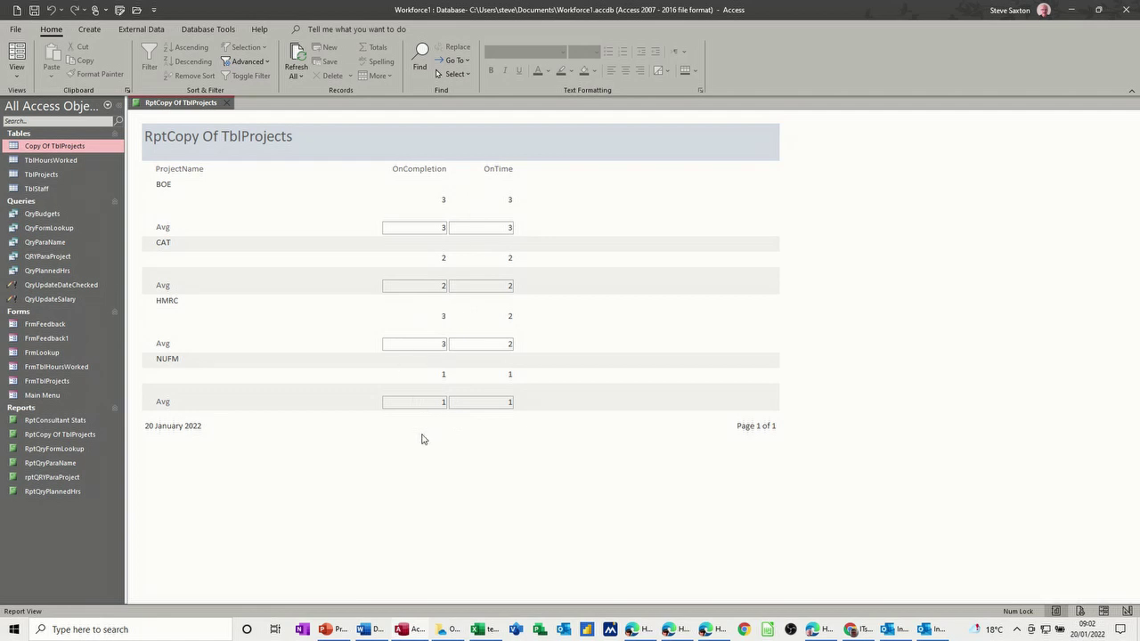
Copy the group footer's Avg label and =Avg boxes into an enlarged Report Footer.
{"action": "left_click", "coordinate": [16, 71]}
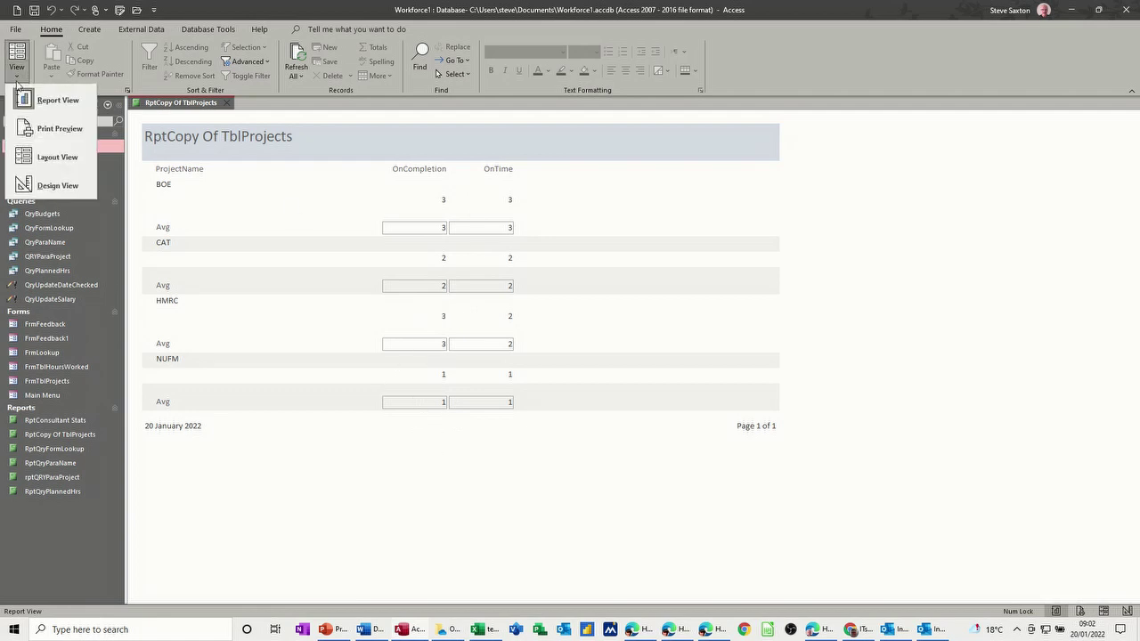
{"action": "left_click", "coordinate": [57, 185]}
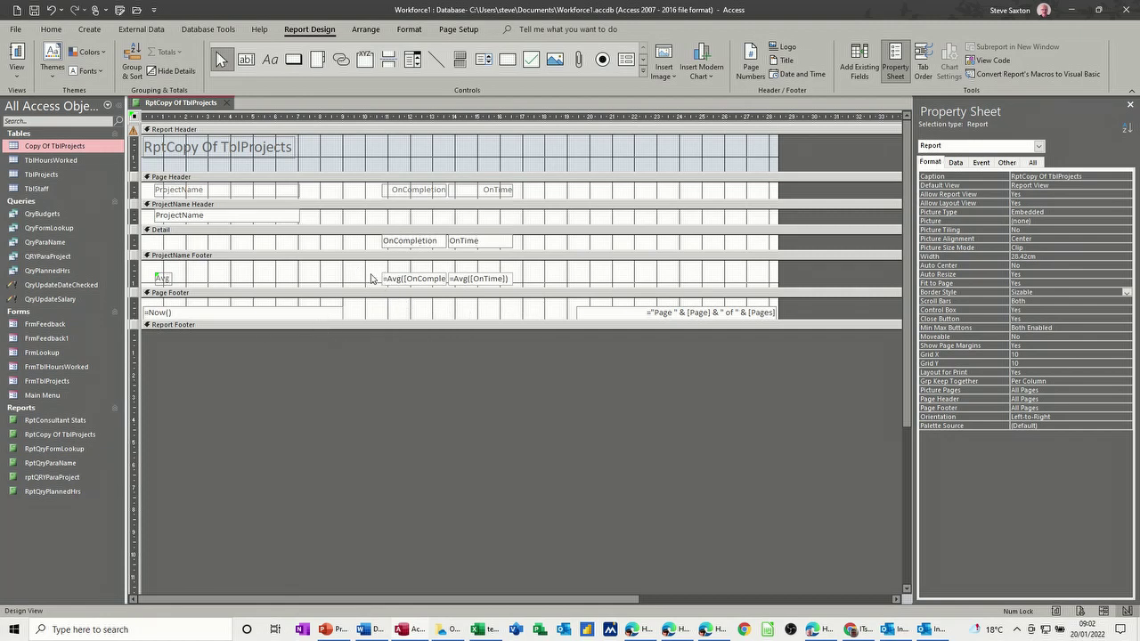
{"action": "left_click", "coordinate": [131, 276]}
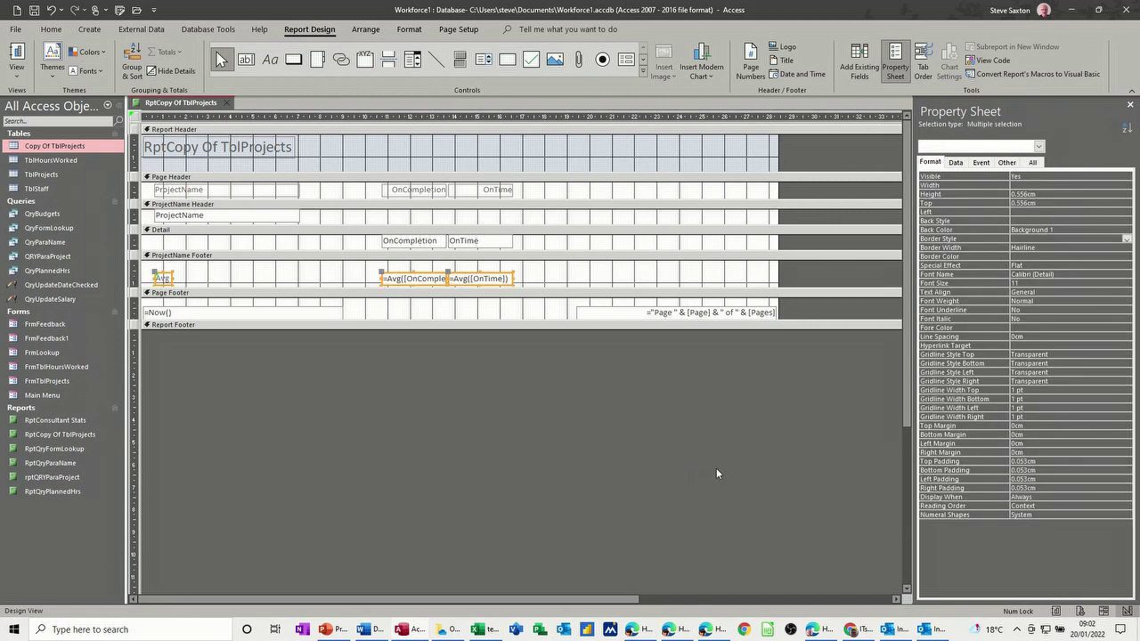
{"action": "left_click_drag", "start_coordinate": [526, 328], "coordinate": [526, 378]}
{"action": "left_click", "coordinate": [524, 351]}
{"action": "key", "text": "ctrl+v"}
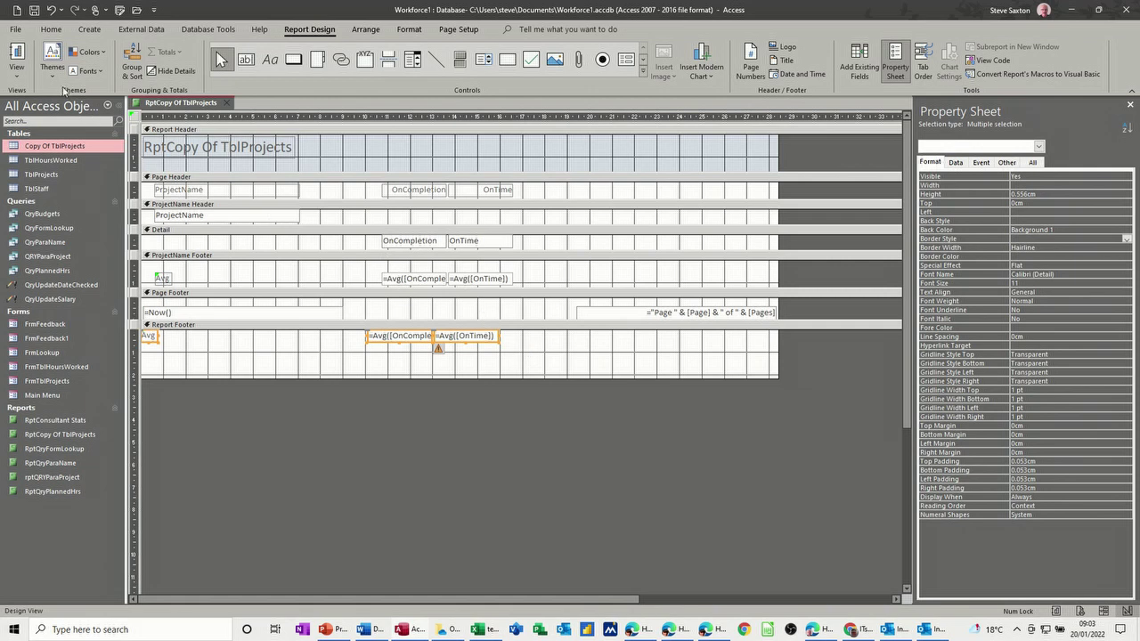
Align the footer averages under their columns and view the overall 2.25 and 2 results.
{"action": "left_click", "coordinate": [17, 59]}
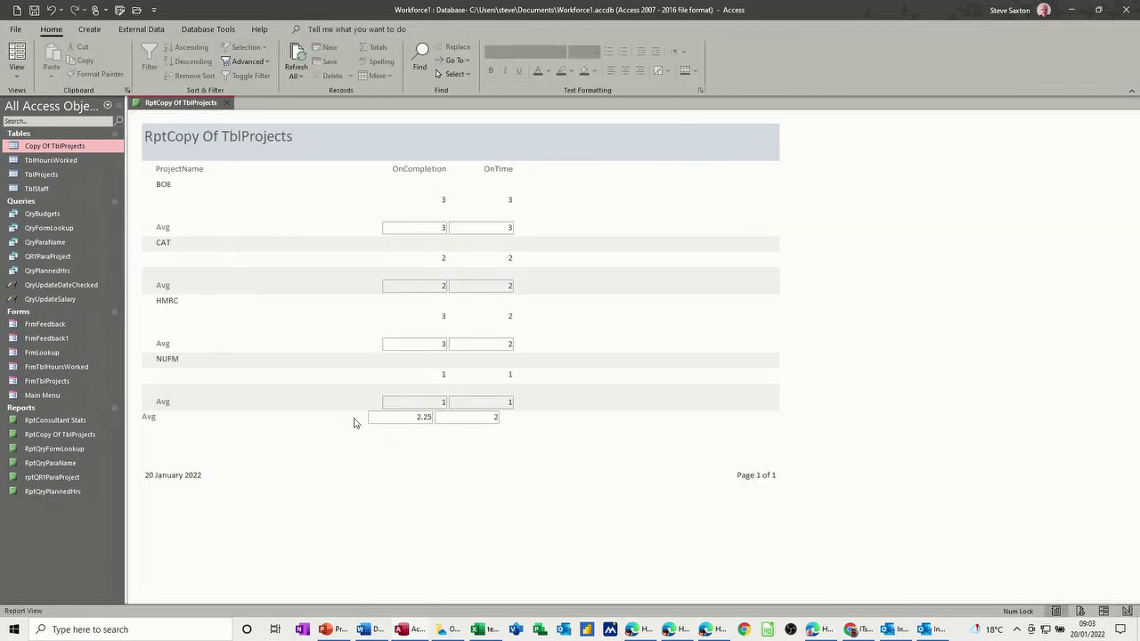
{"action": "key", "text": "ctrl+period"}
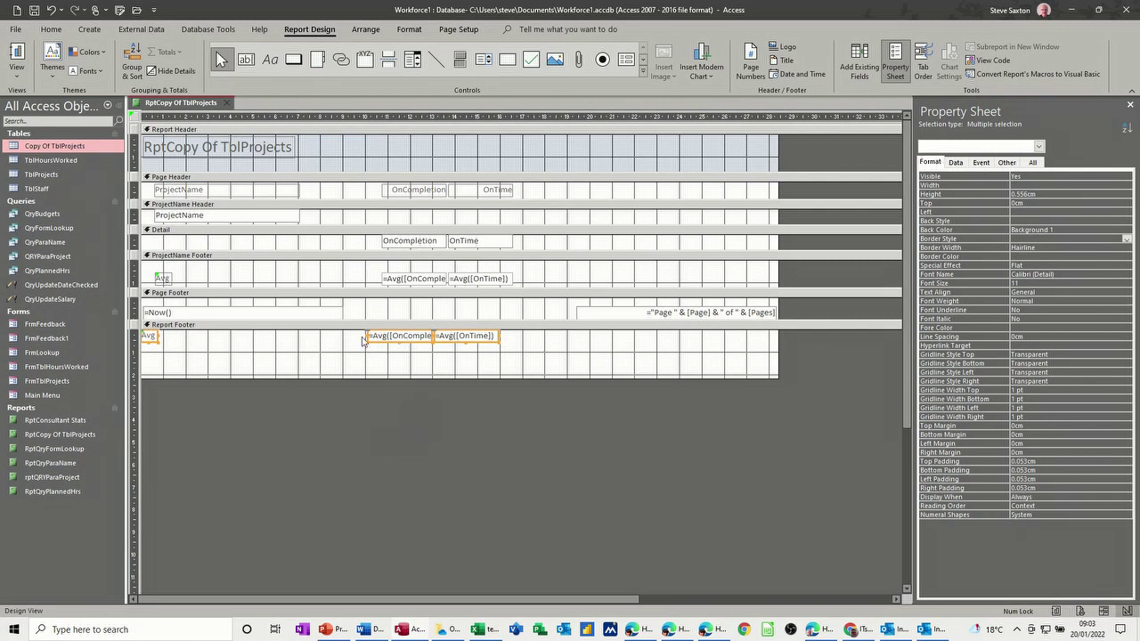
{"action": "left_click_drag", "start_coordinate": [367, 339], "coordinate": [385, 340]}
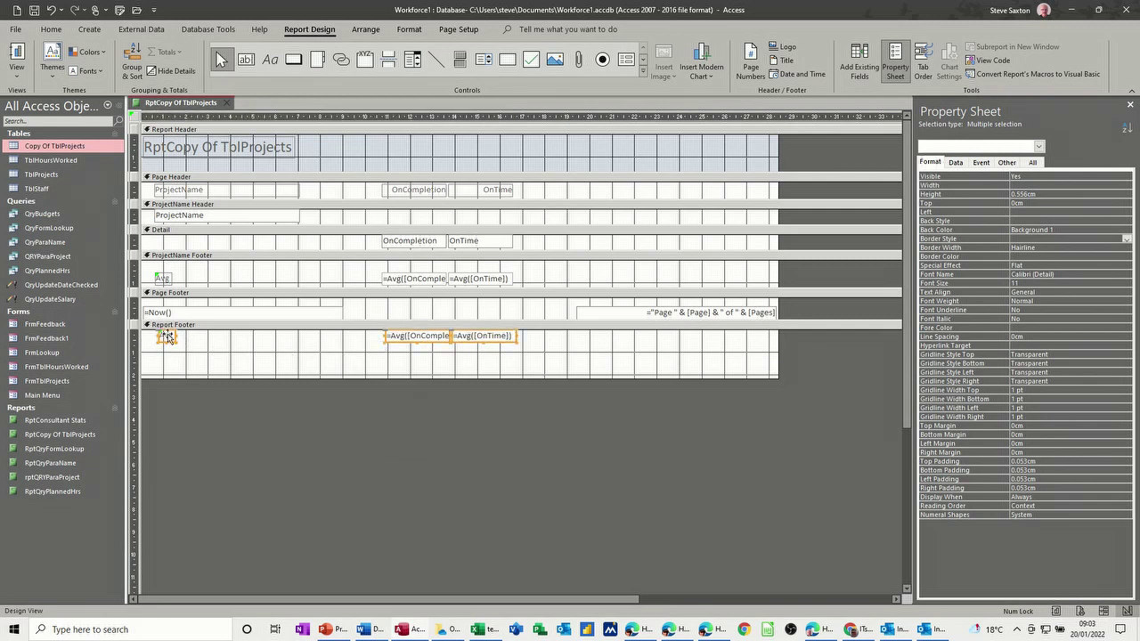
{"action": "left_click", "coordinate": [160, 334]}
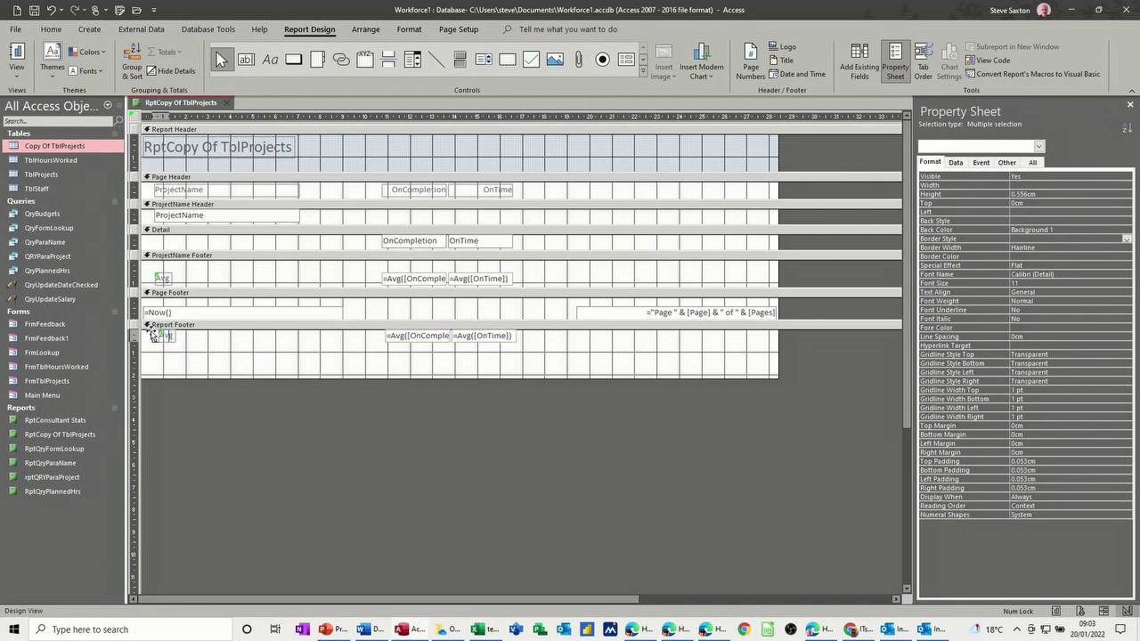
{"action": "left_click", "coordinate": [265, 363]}
{"action": "left_click", "coordinate": [24, 55]}
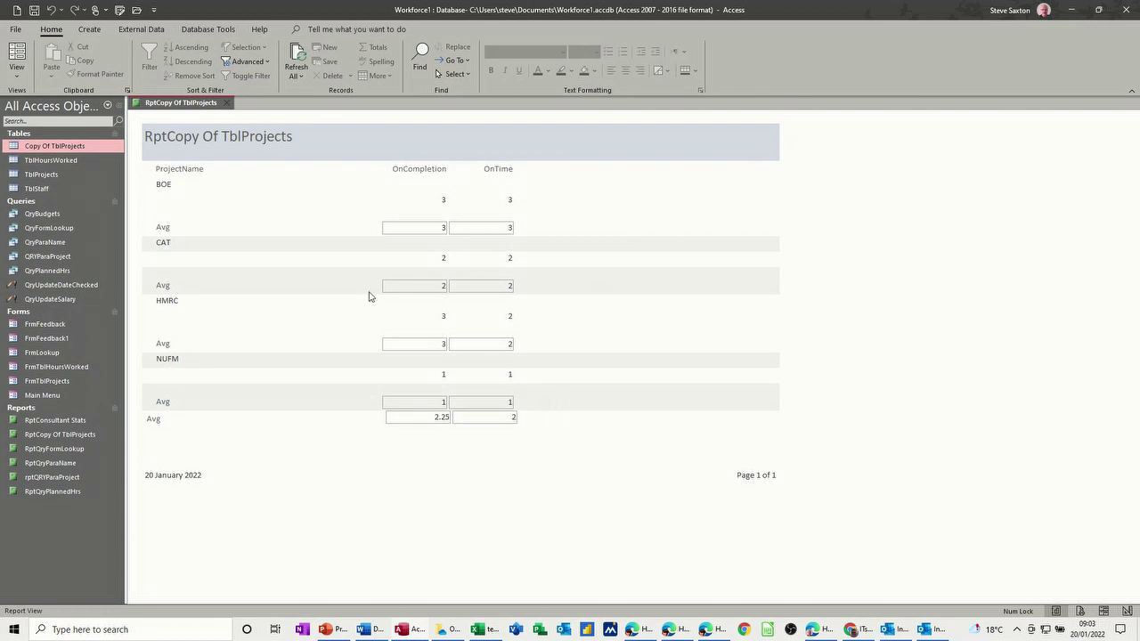
Discard the report without saving, then open FrmFeedback1 and the Copy Of TblProjects datasheet to compare its 2.25 and 2 averages.
{"action": "left_click", "coordinate": [228, 103]}
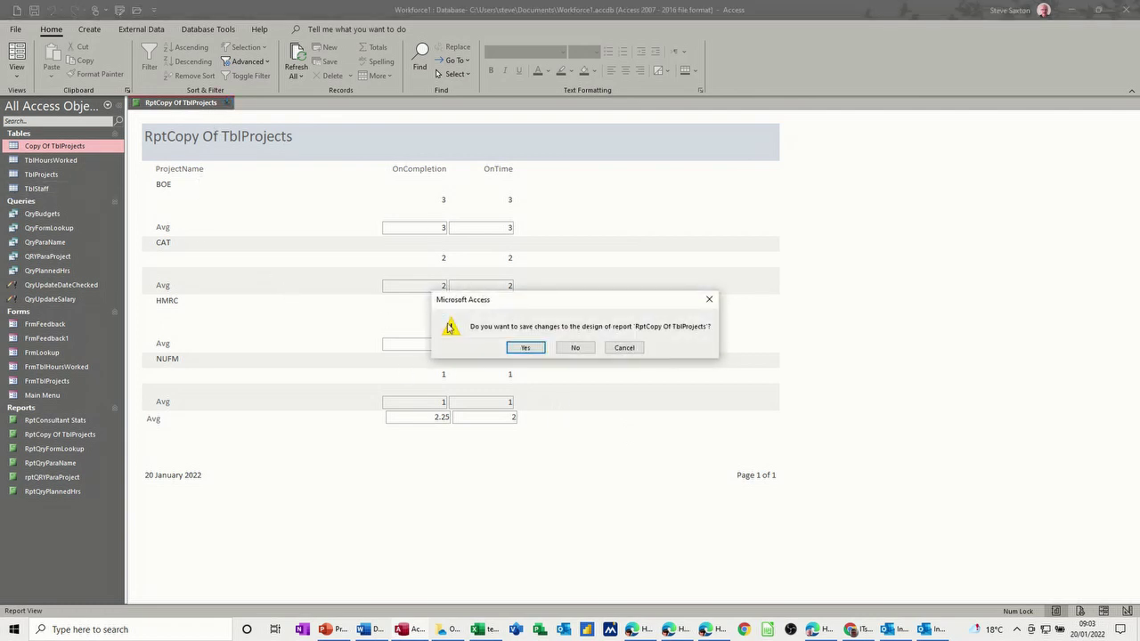
{"action": "left_click", "coordinate": [575, 347]}
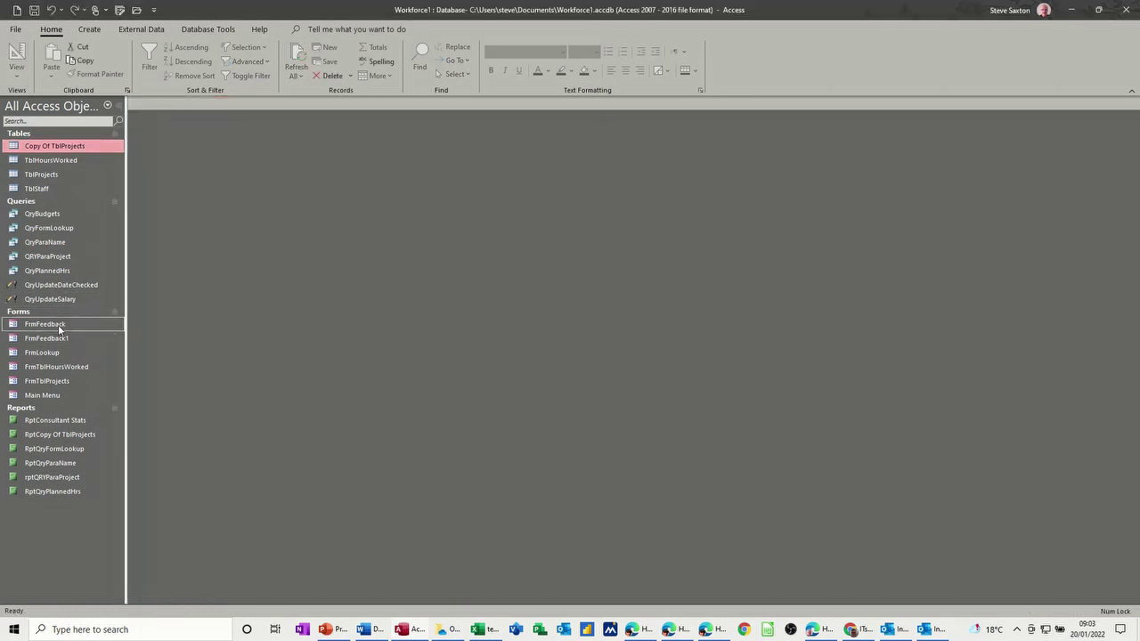
{"action": "double_click", "coordinate": [70, 339]}
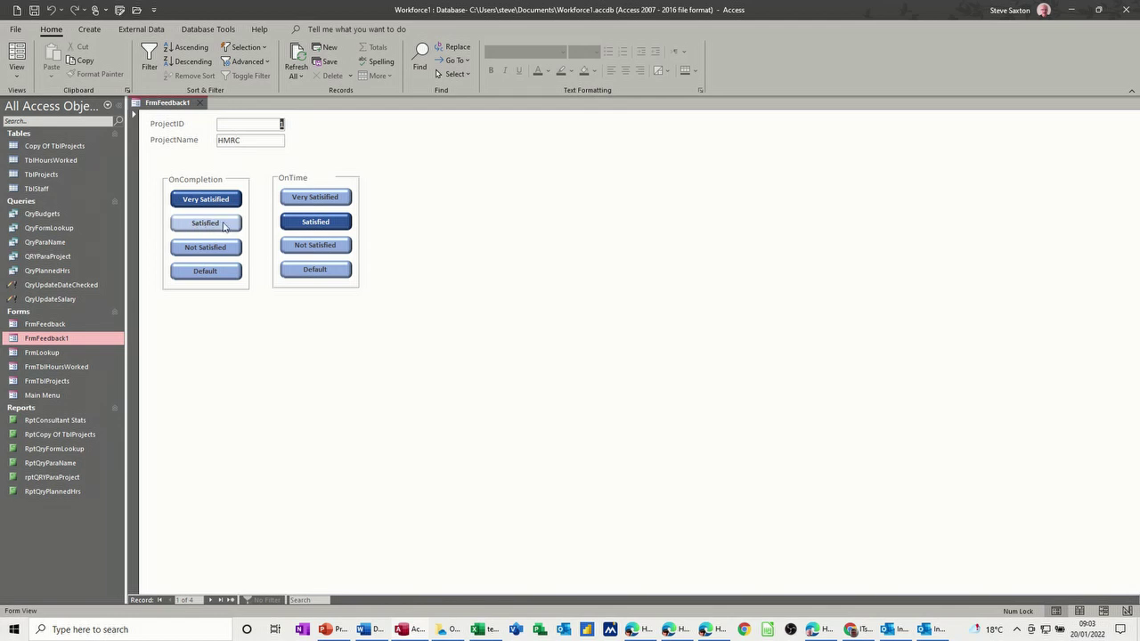
{"action": "double_click", "coordinate": [72, 148]}
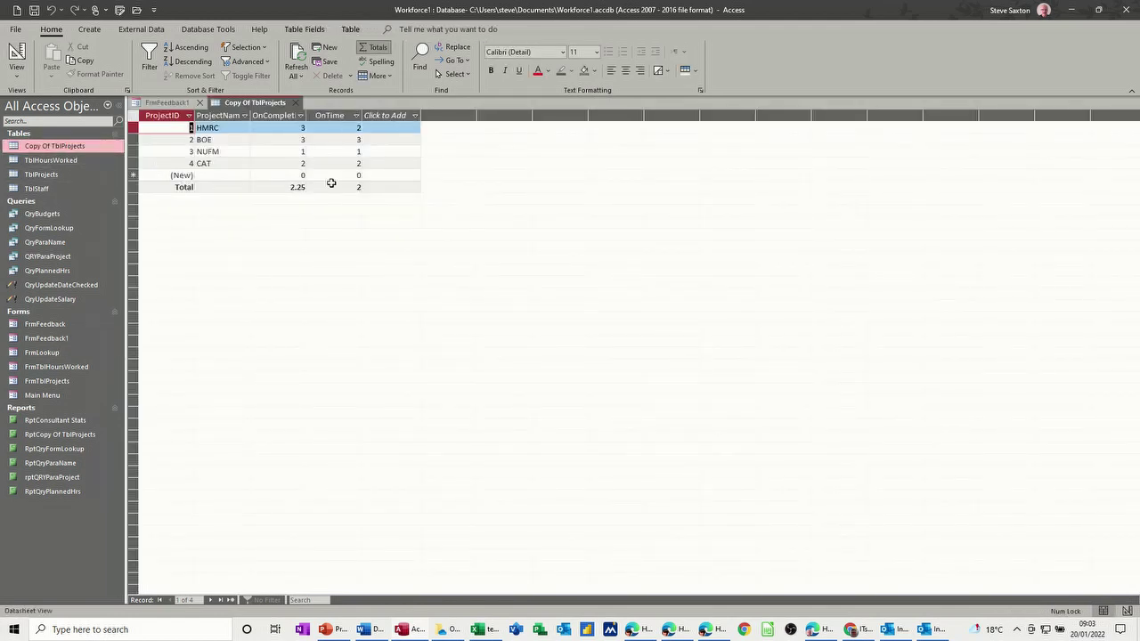